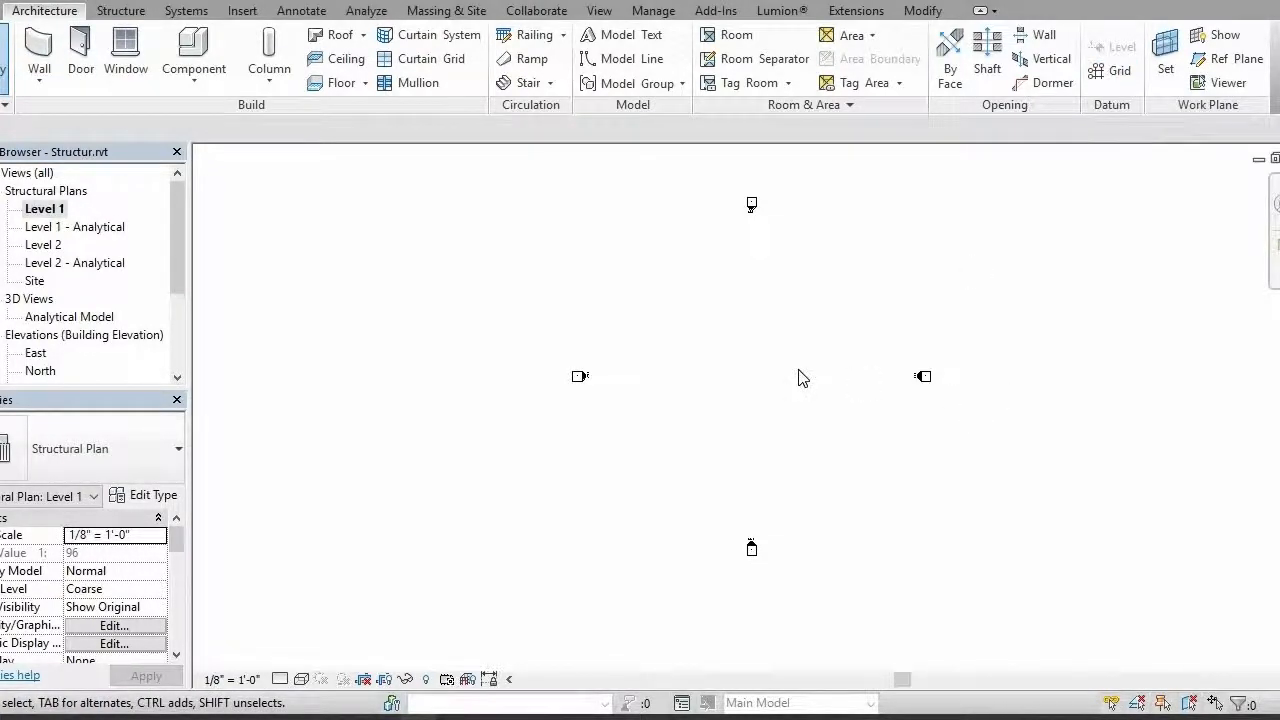
- Draw a horizontal grid line just below the north elevation marker, extending beyond the east and west elevation markers
key(g)
key(r)
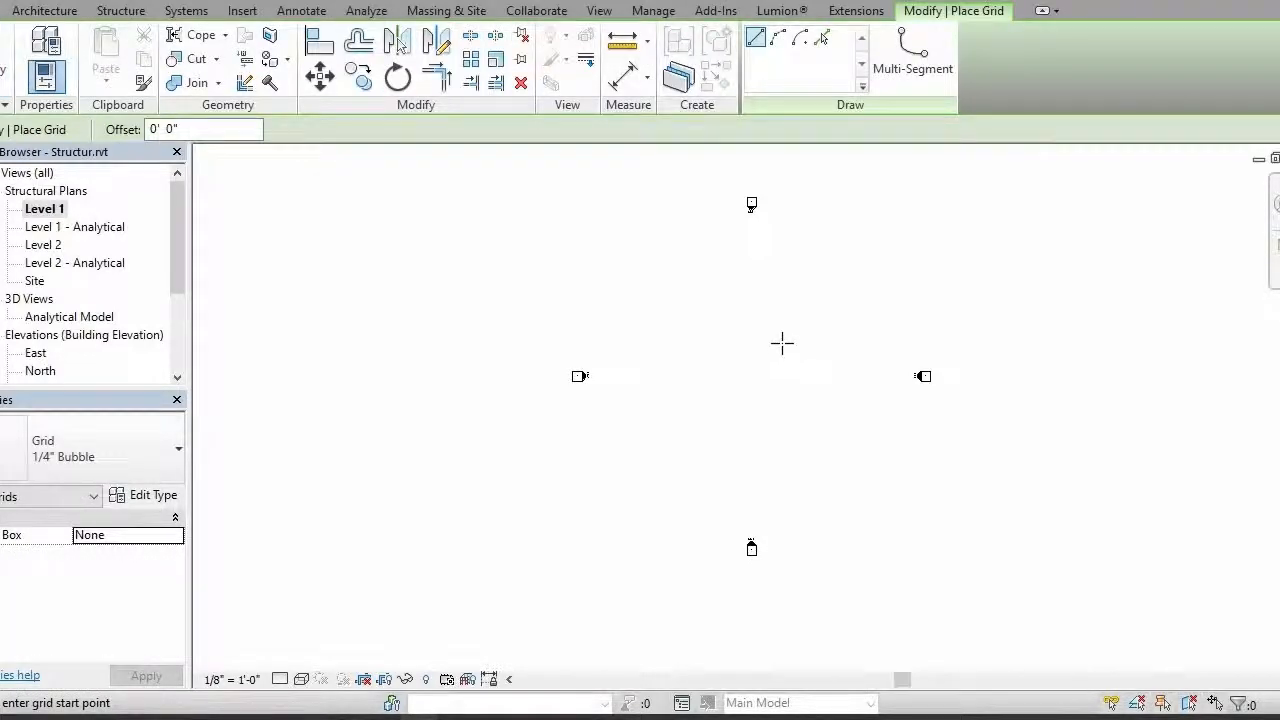
click(575, 240)
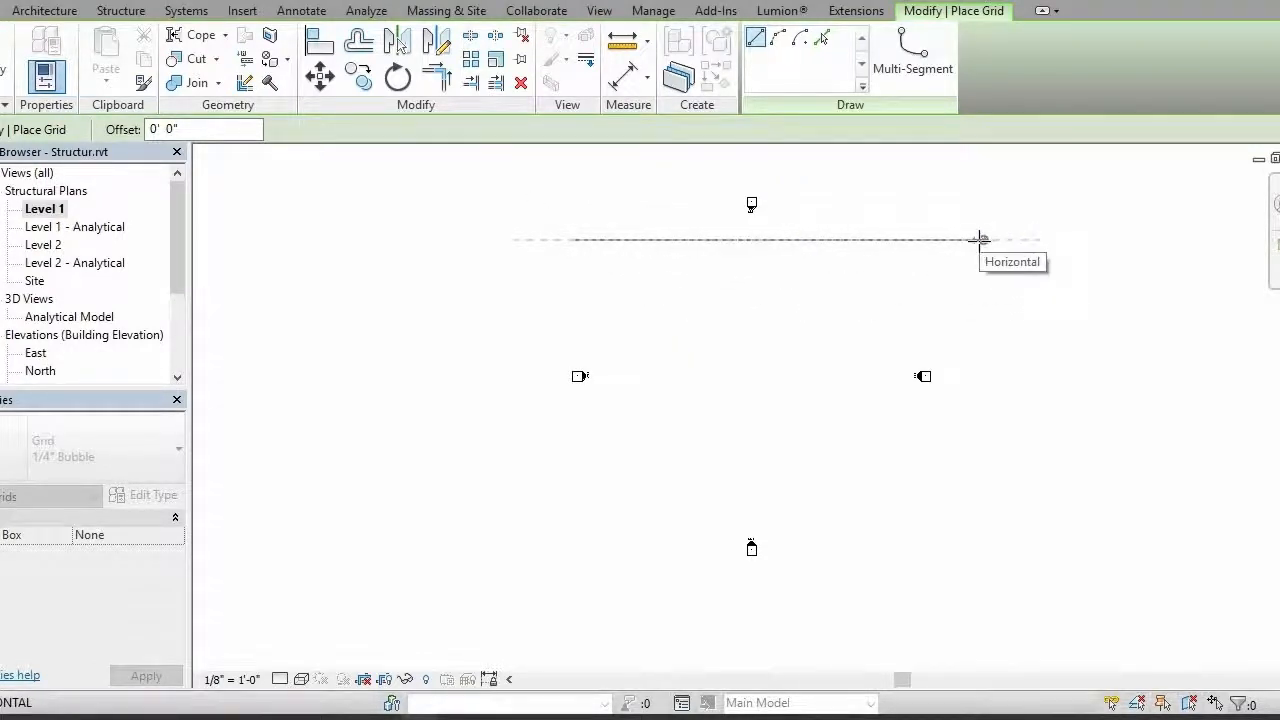
click(980, 240)
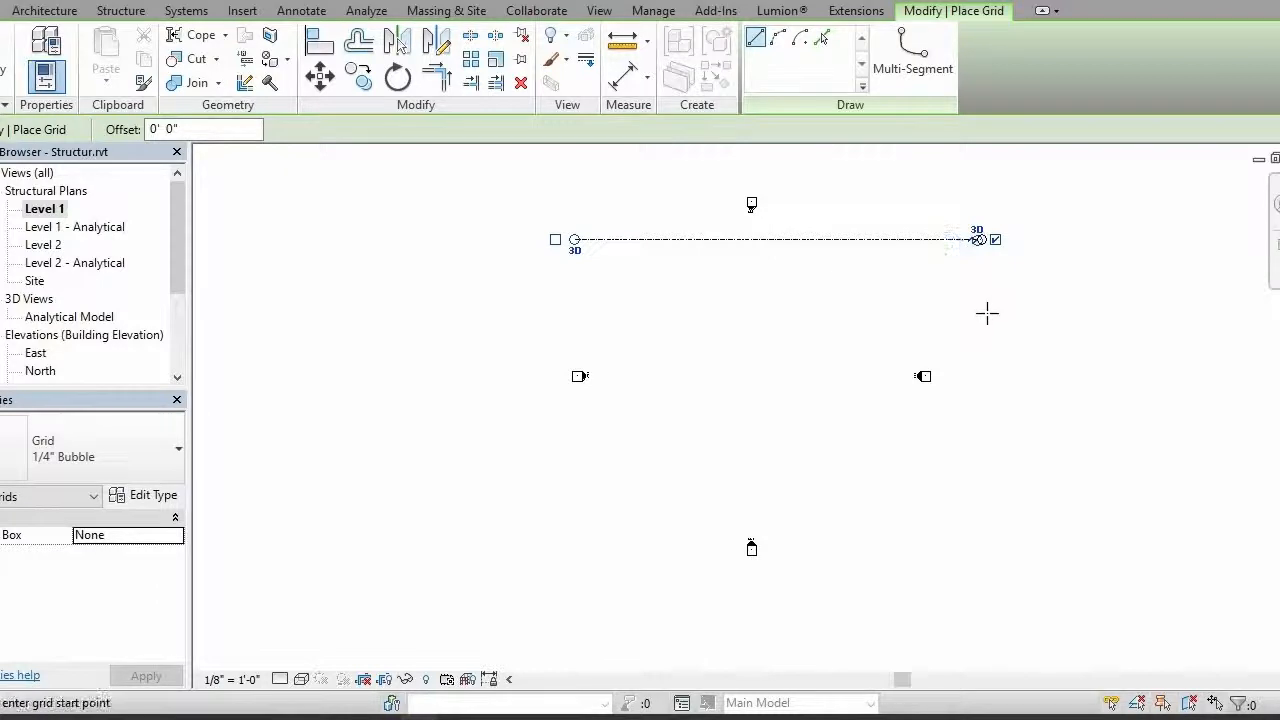
scroll(980, 238, up, 4)
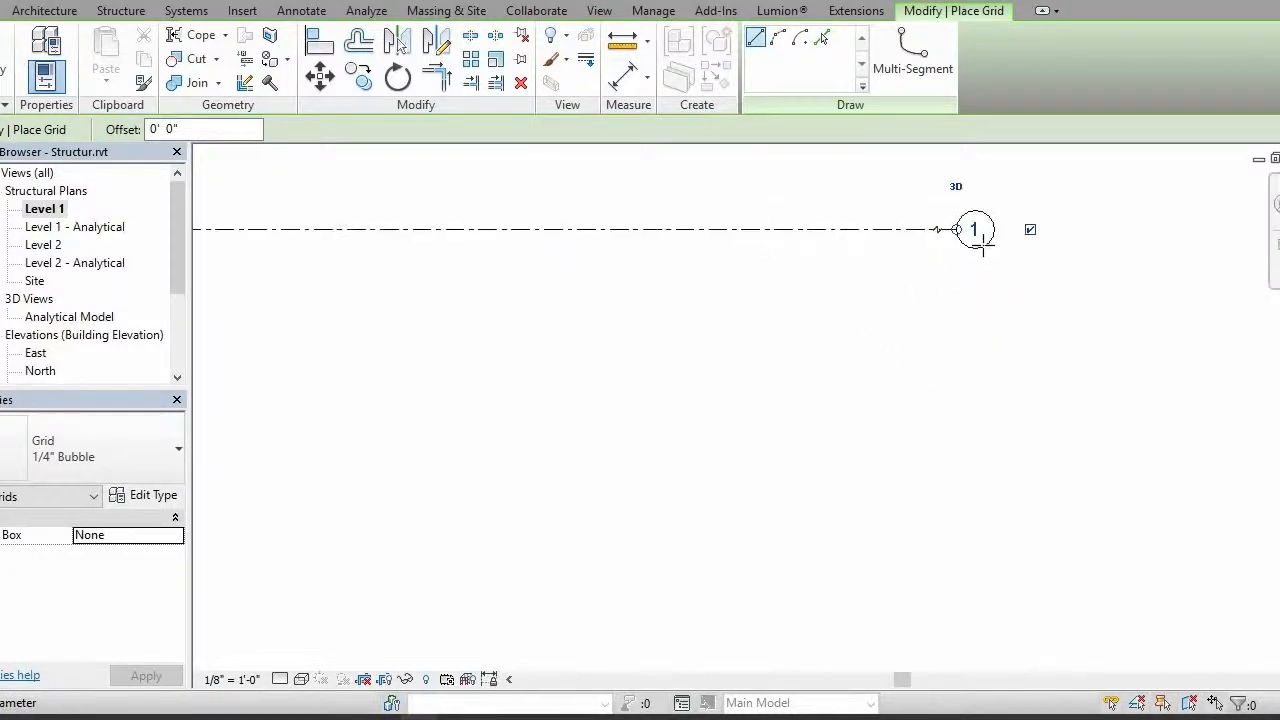
scroll(970, 235, down, 4)
scroll(968, 245, down, 2)
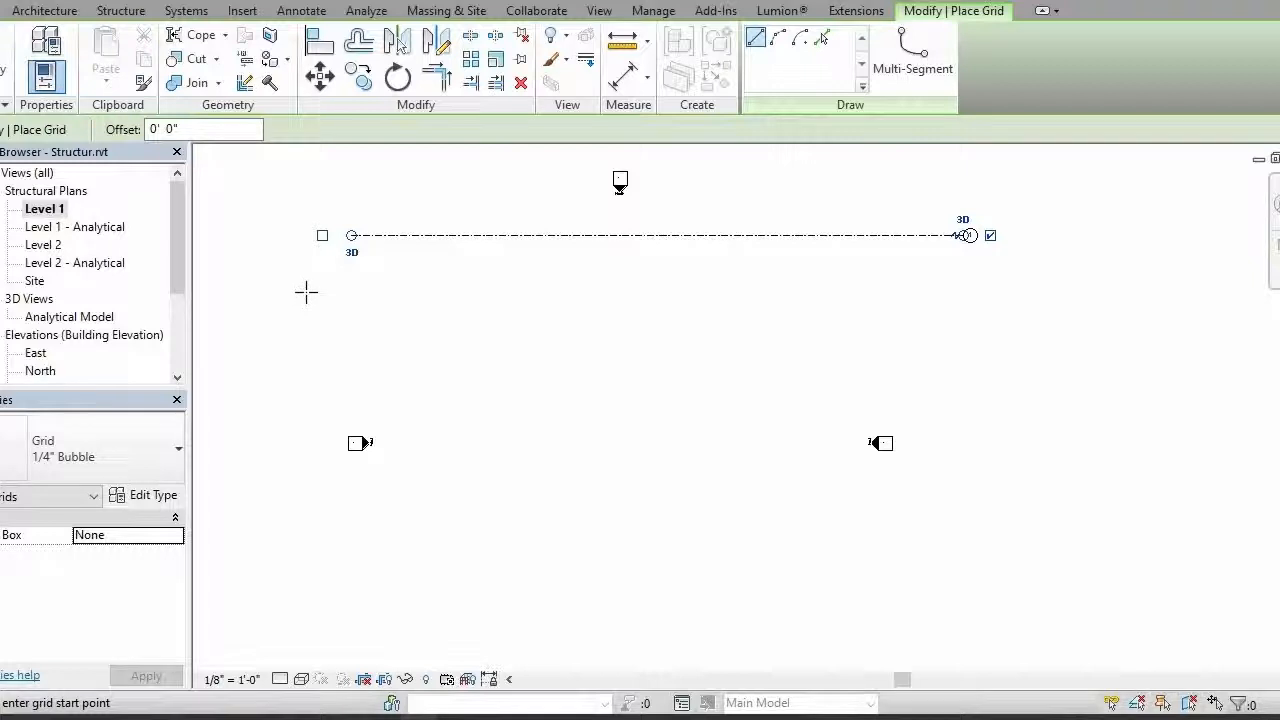
key(Escape)
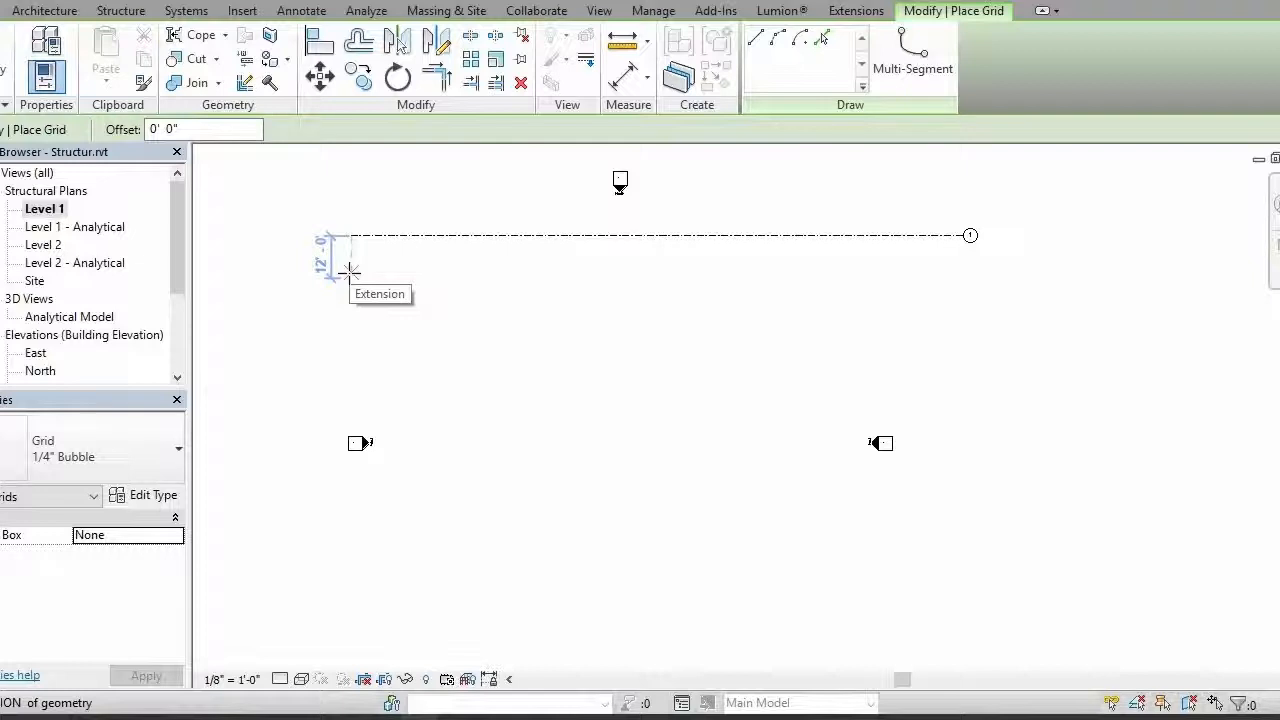
- Draw a second horizontal grid line 12' below the first, aligned with both of its ends
click(349, 275)
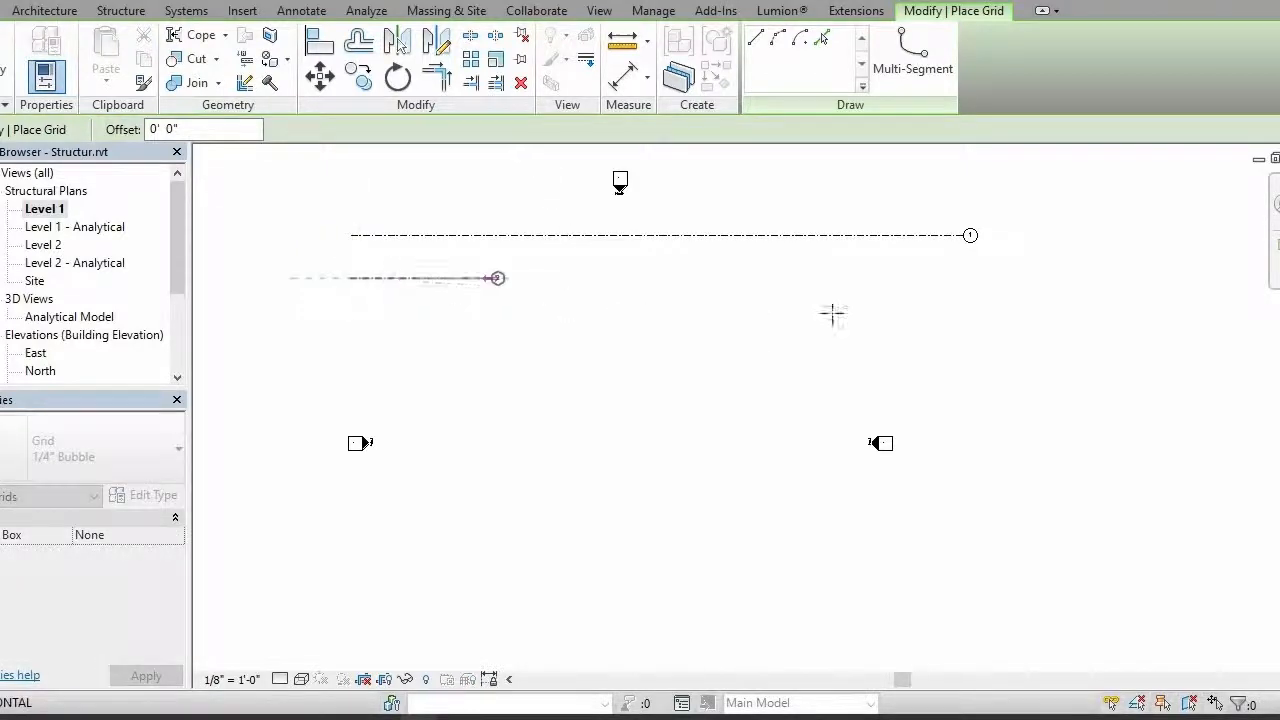
click(969, 277)
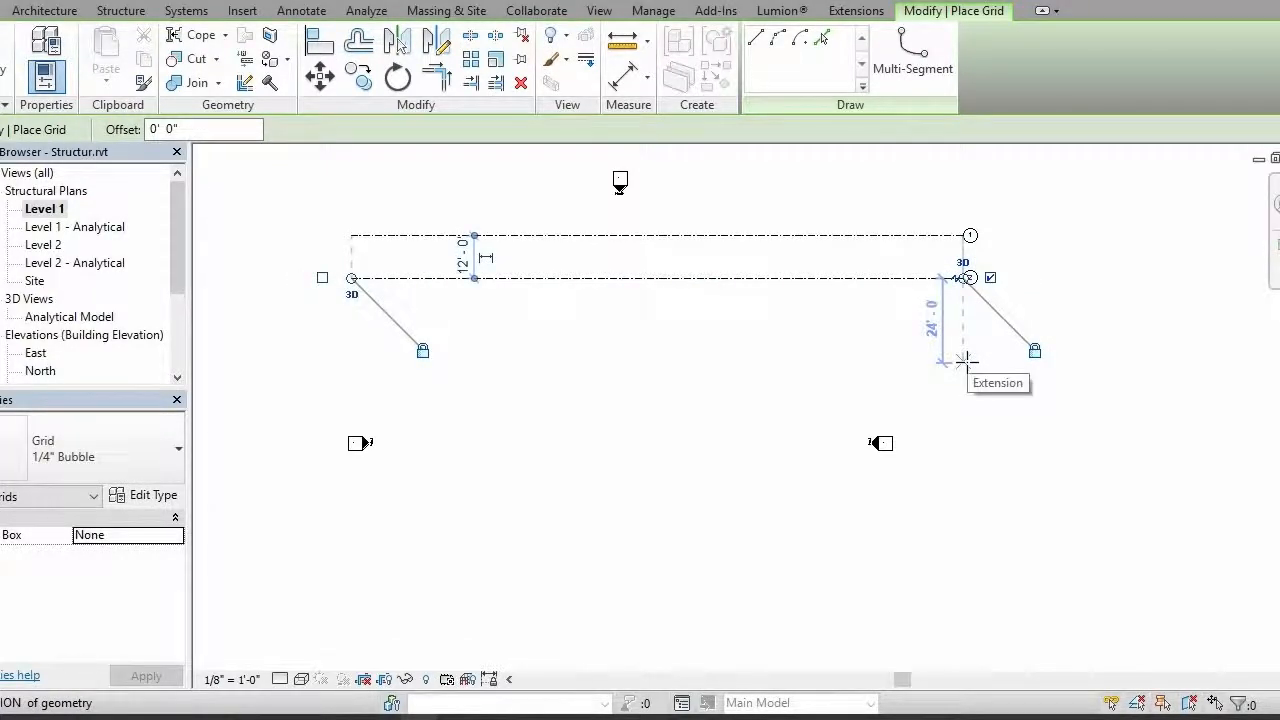
key(Escape)
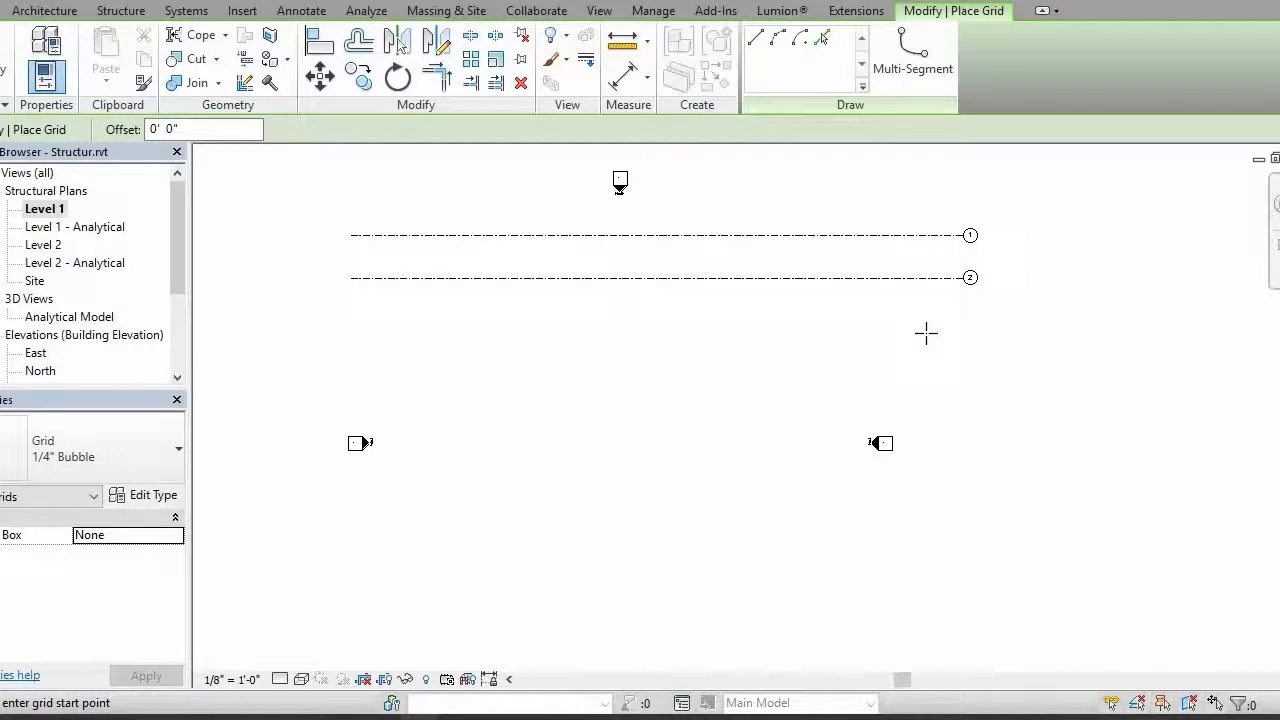
click(705, 277)
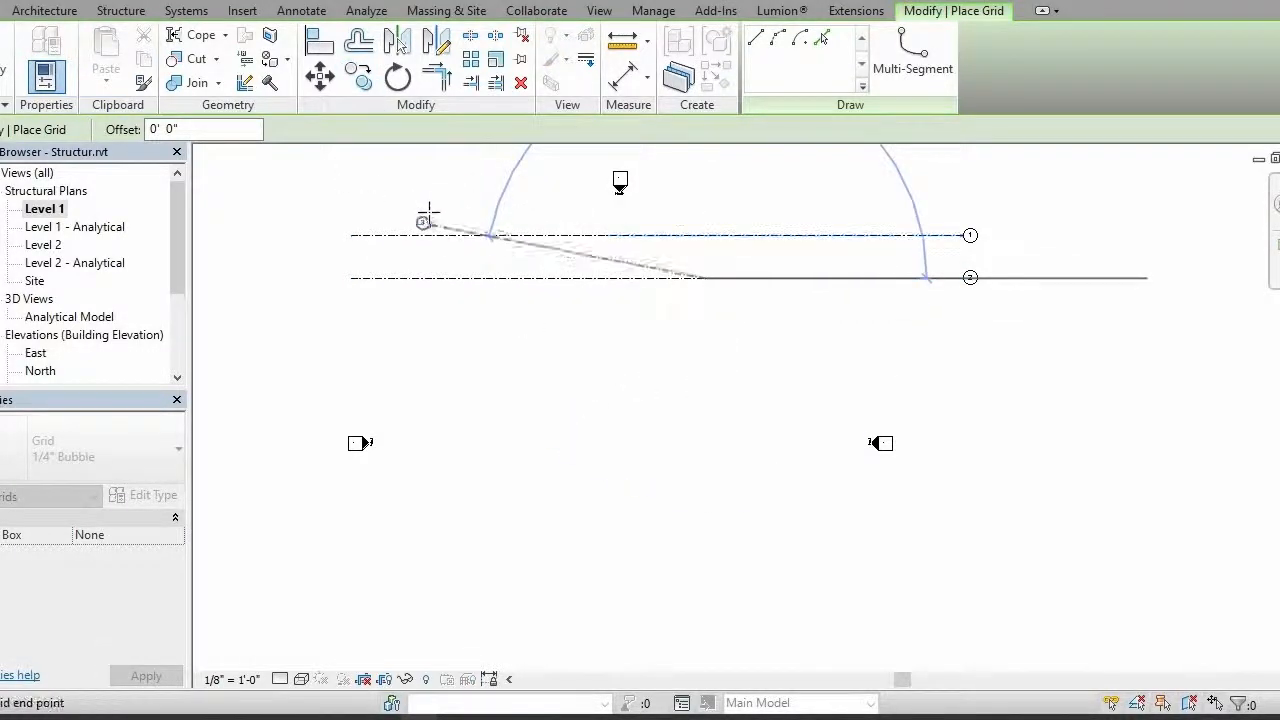
key(Escape)
key(Escape)
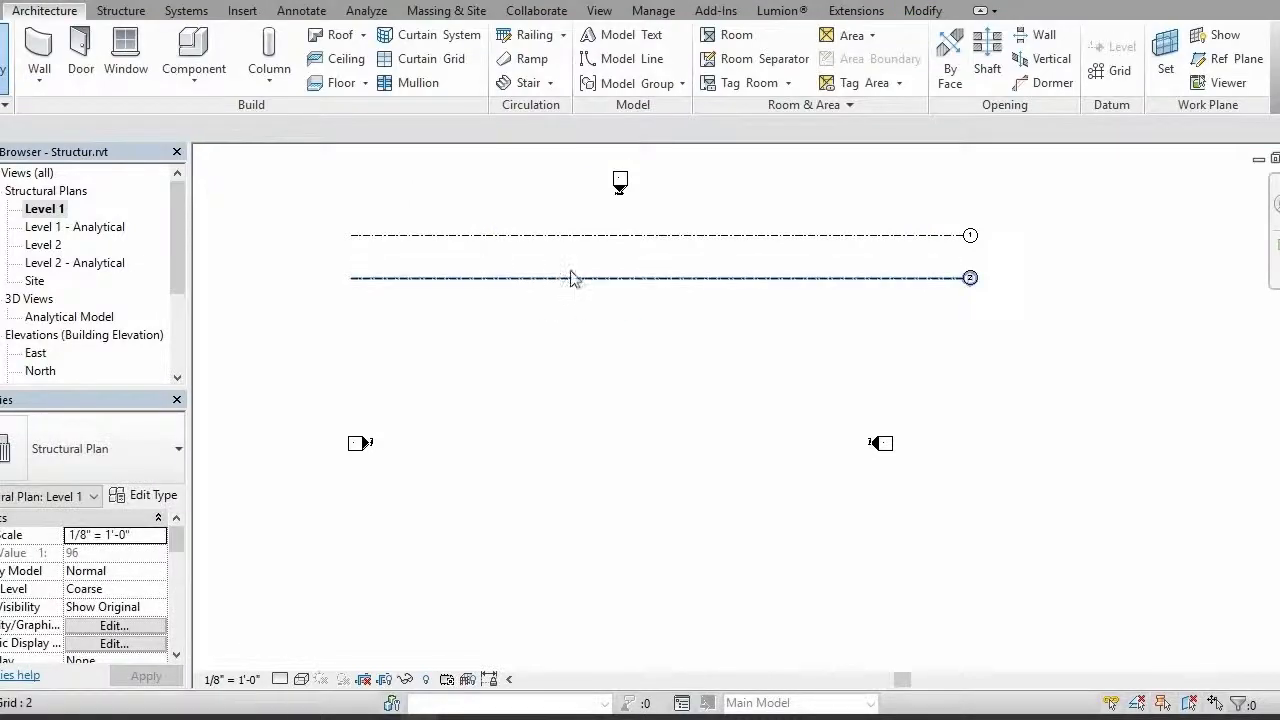
- Copy the second grid line downward in multiple mode to make eight more lines, spaced 12' apart except an 8' gap before the second-to-last
click(573, 278)
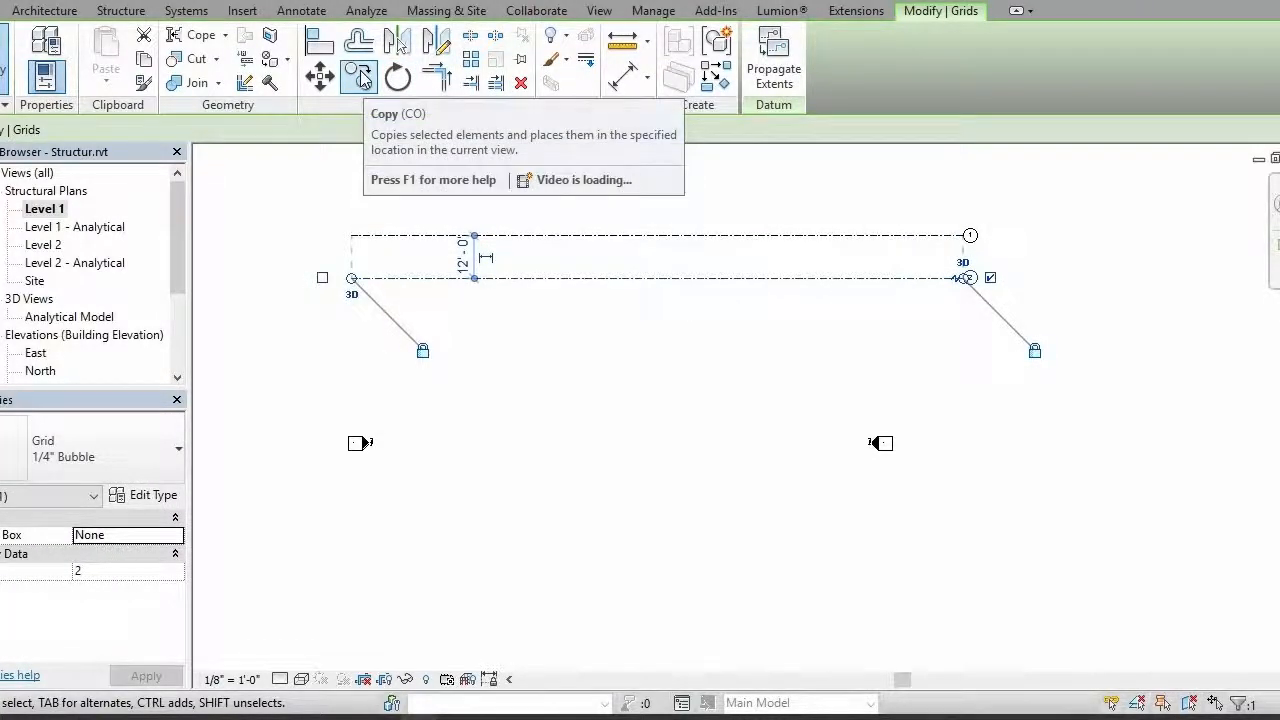
click(362, 79)
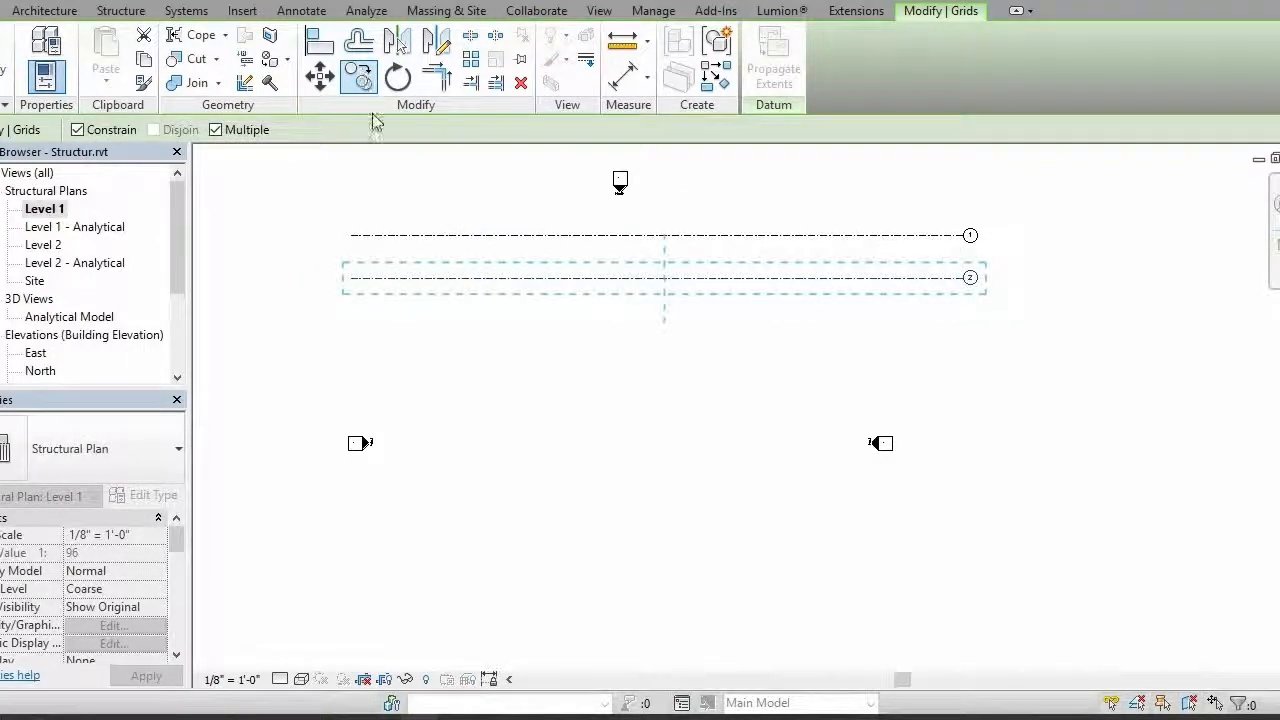
click(216, 131)
click(216, 131)
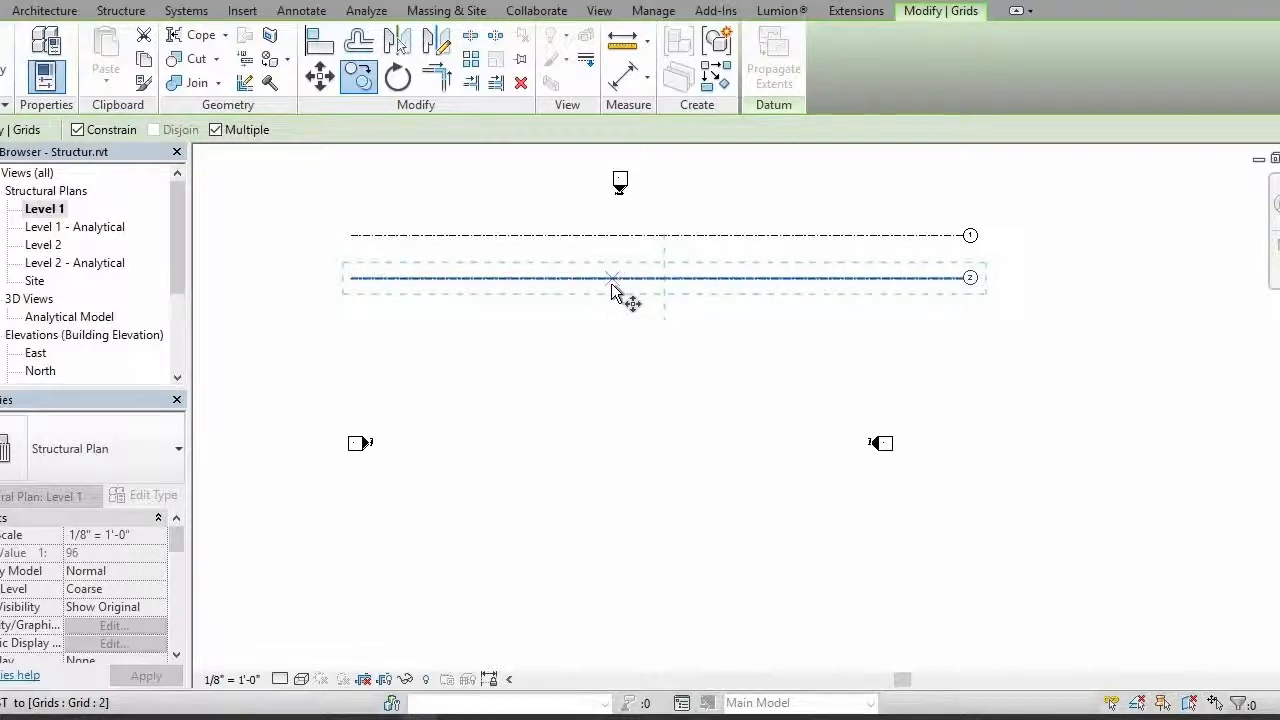
click(666, 235)
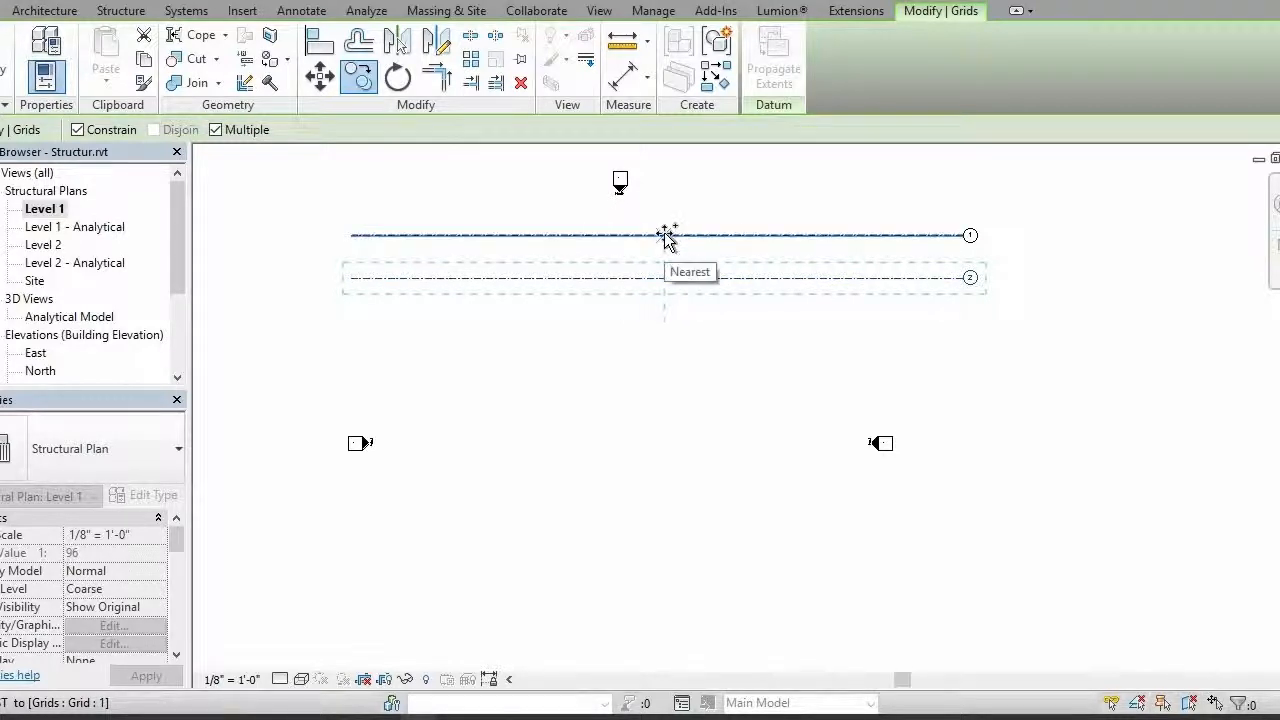
click(660, 283)
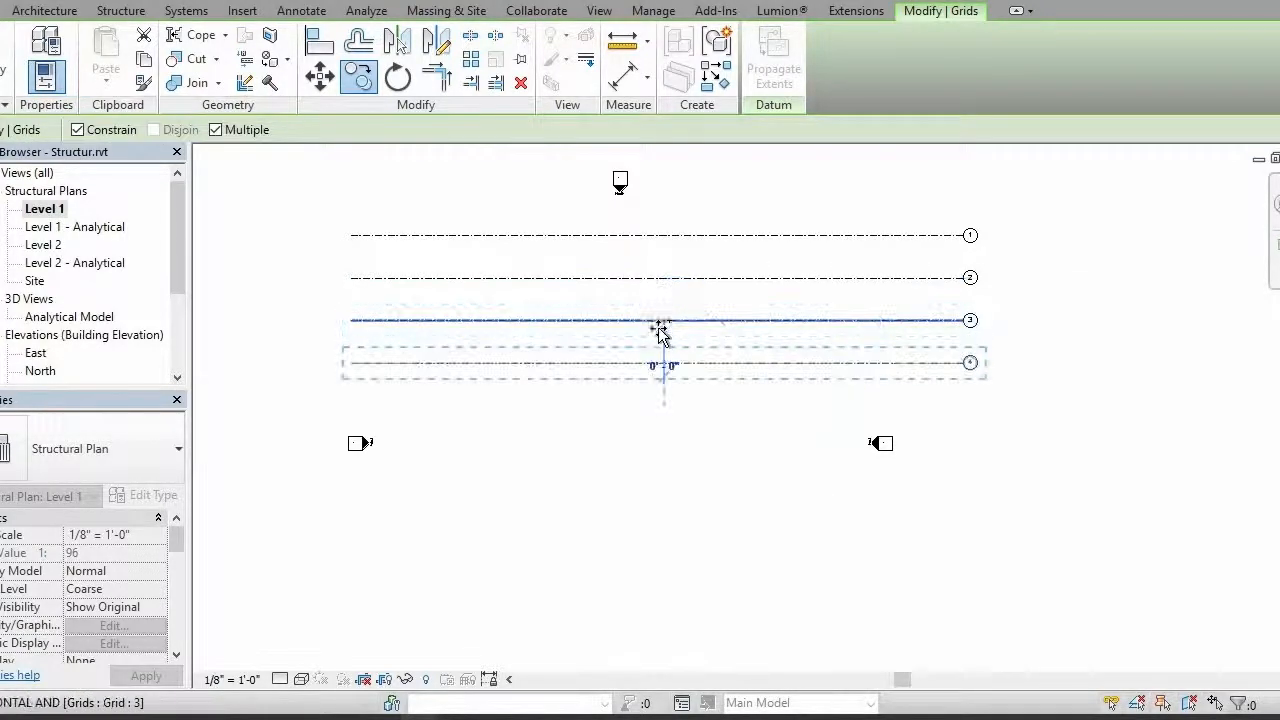
click(660, 362)
click(657, 405)
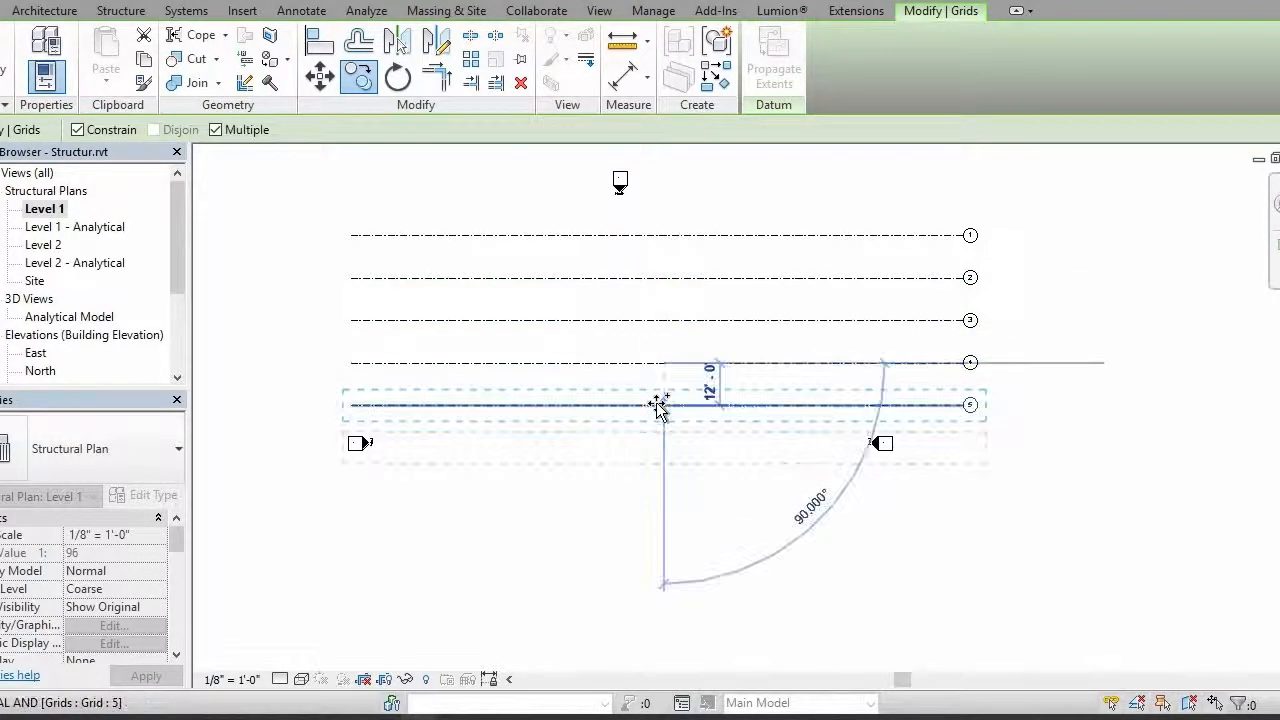
click(657, 447)
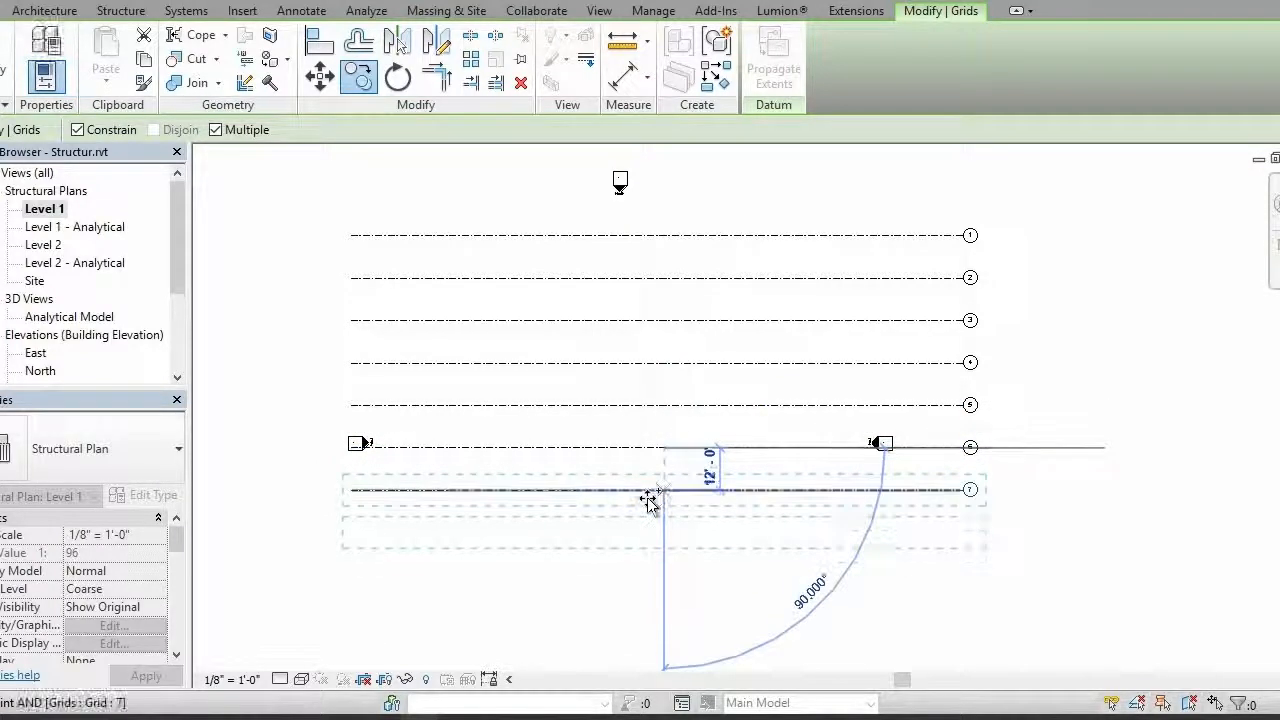
click(652, 489)
click(653, 532)
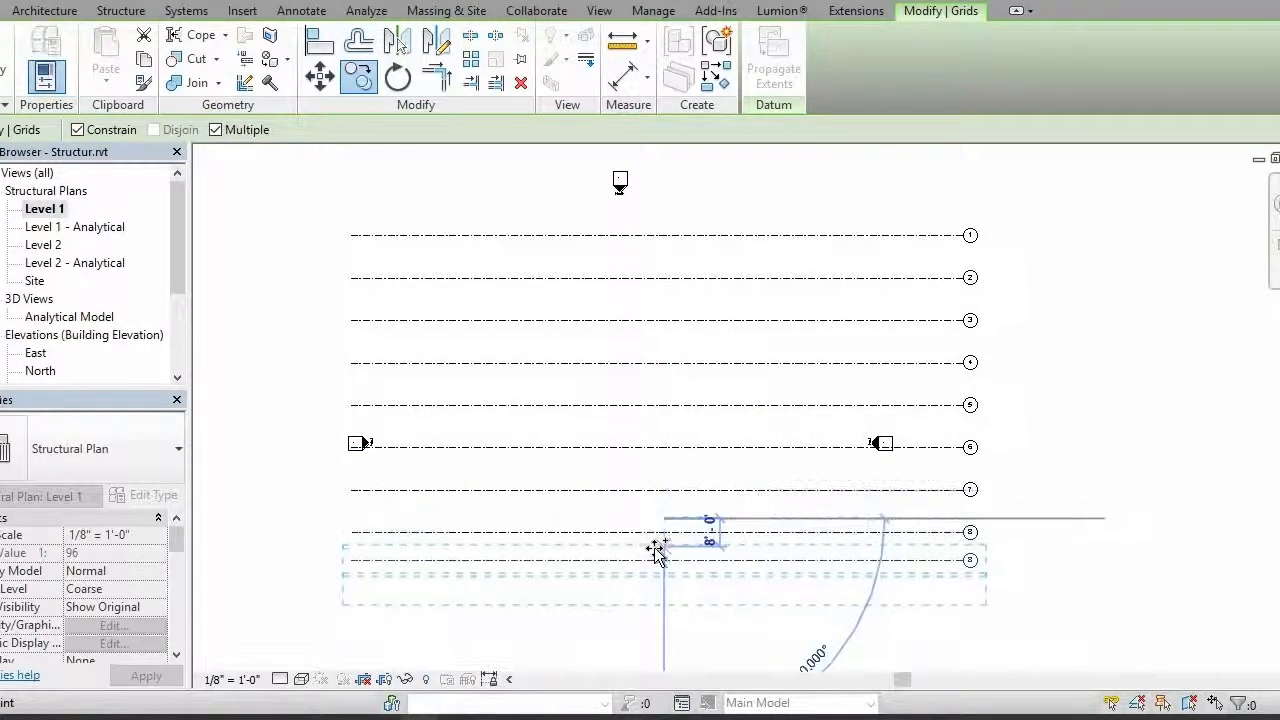
click(649, 535)
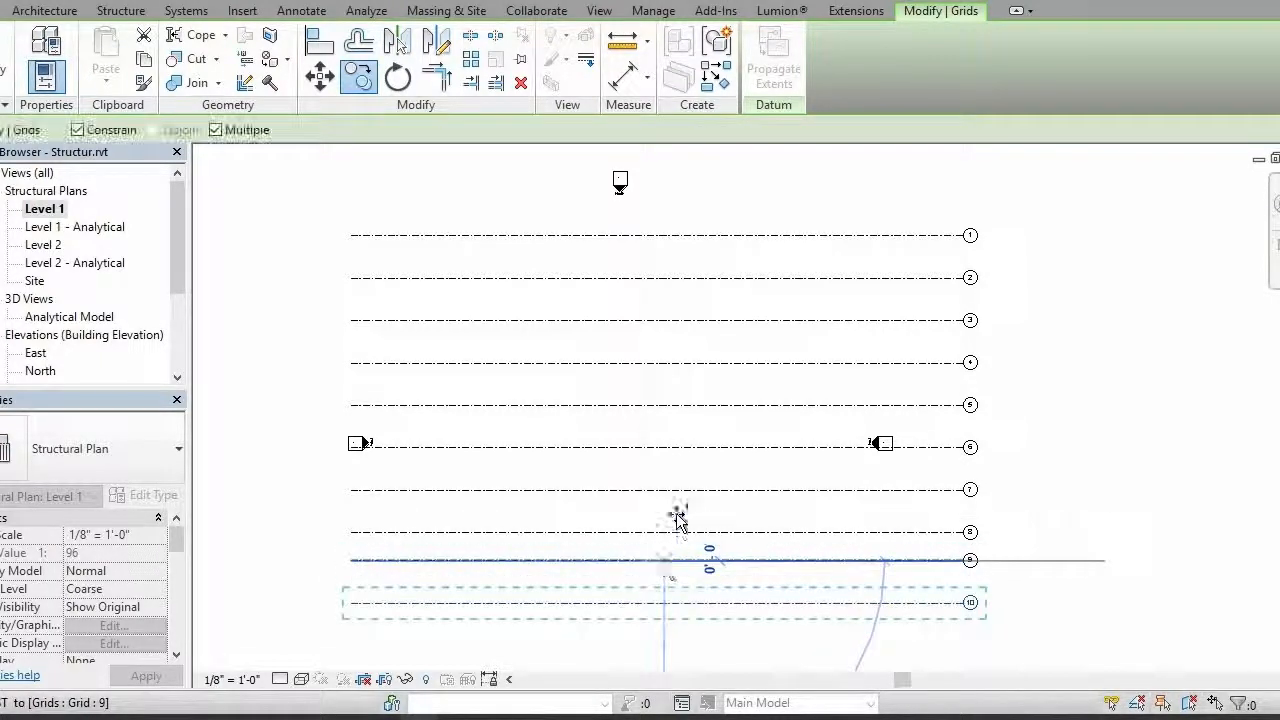
click(665, 560)
key(Escape)
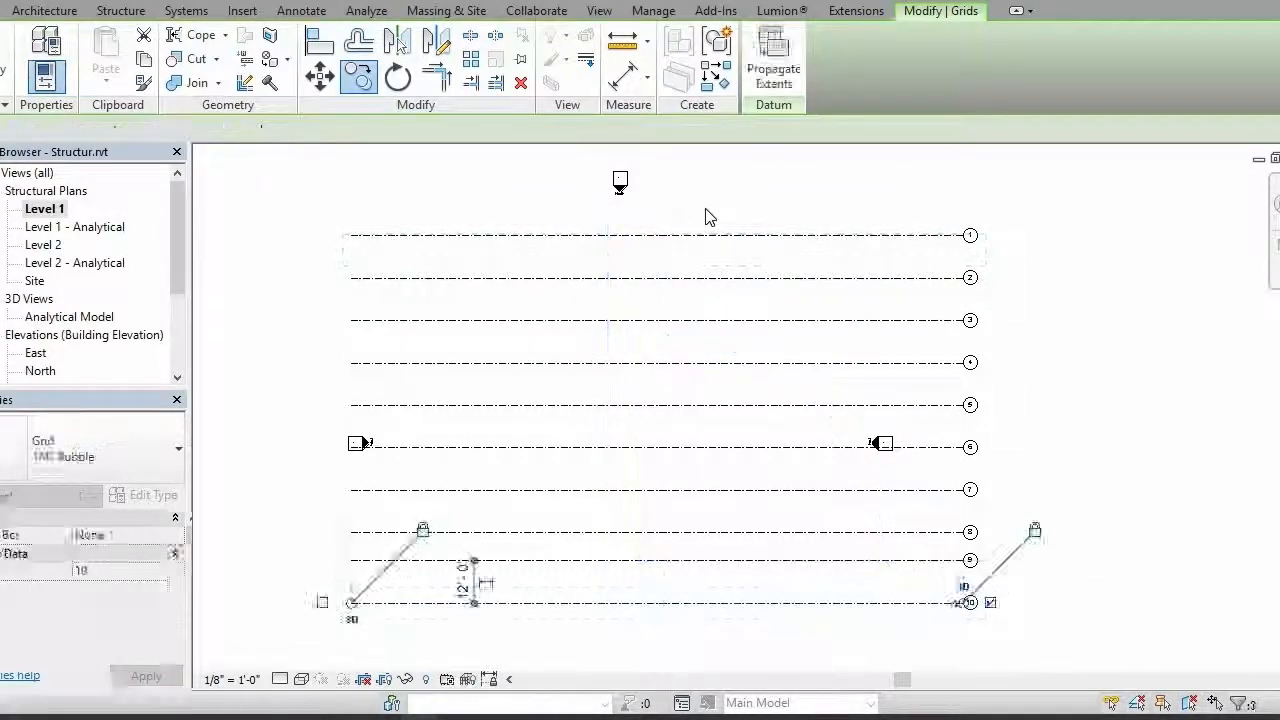
key(Escape)
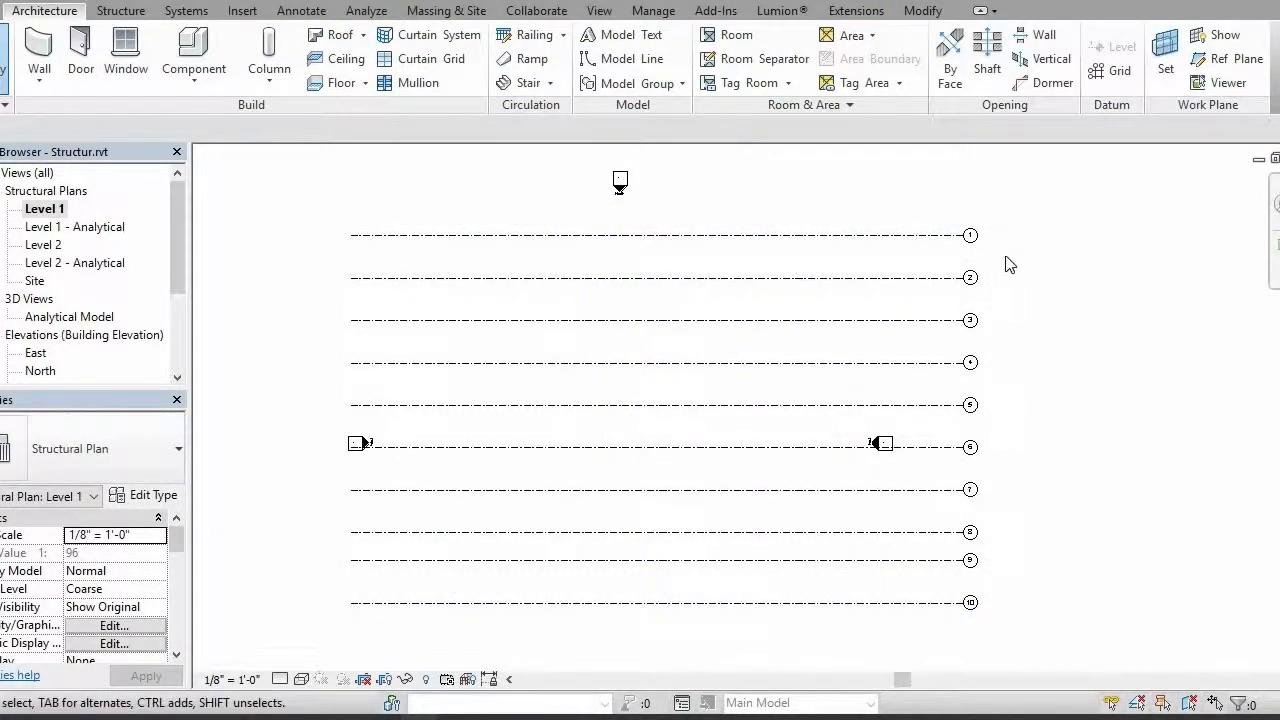
- Move all the grid lines and elevation markers together slightly up and to the left
scroll(996, 258, up, 5)
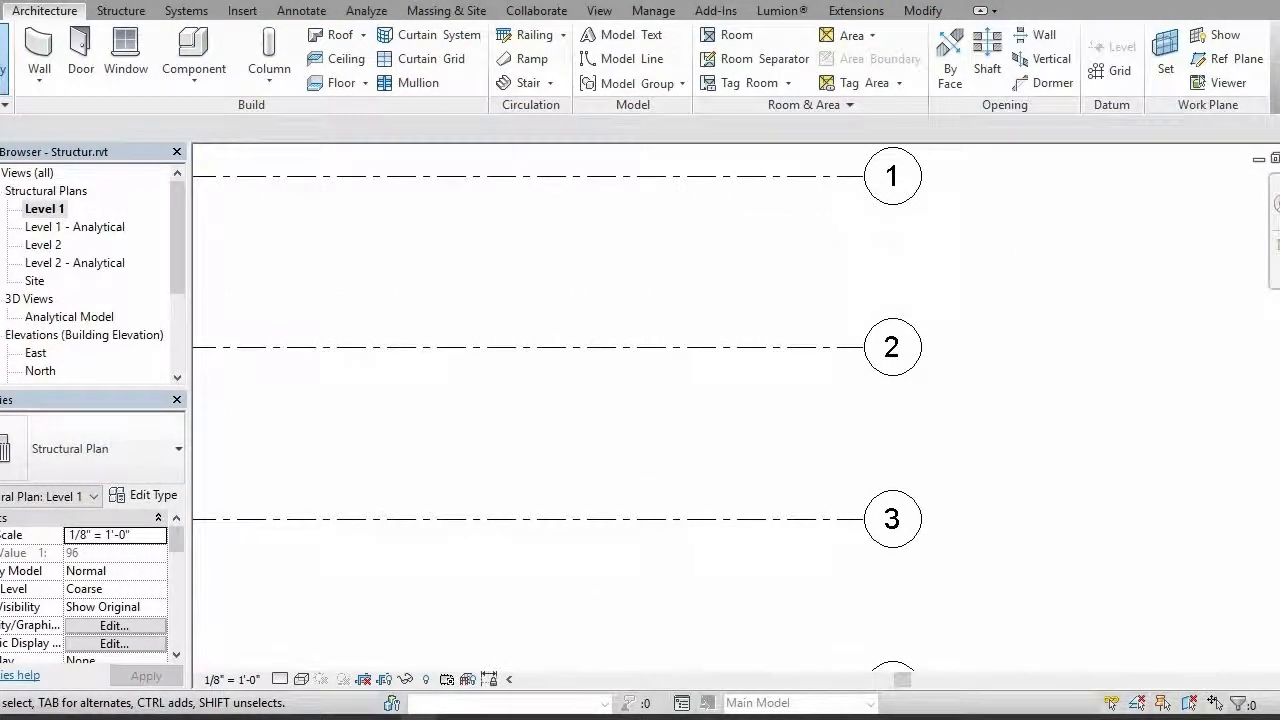
drag(1279, 415, 1279, 490)
scroll(890, 600, down, 4)
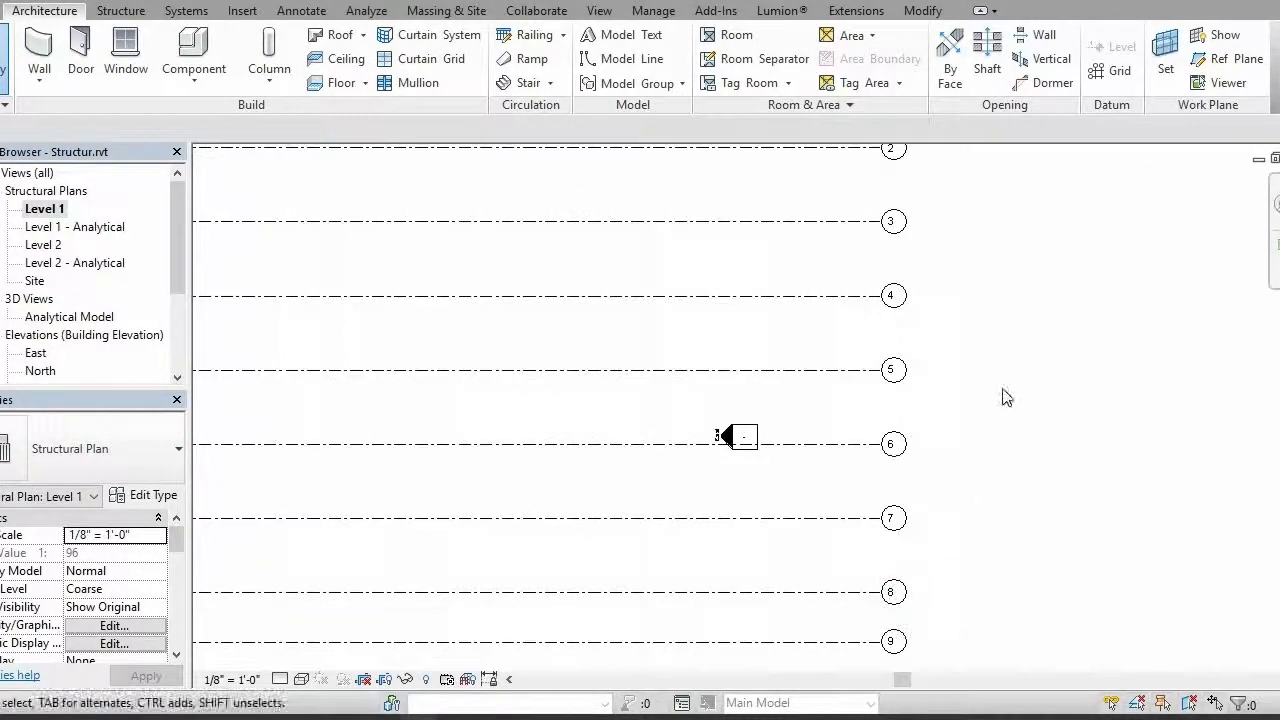
middle_drag(1001, 389, 1101, 205)
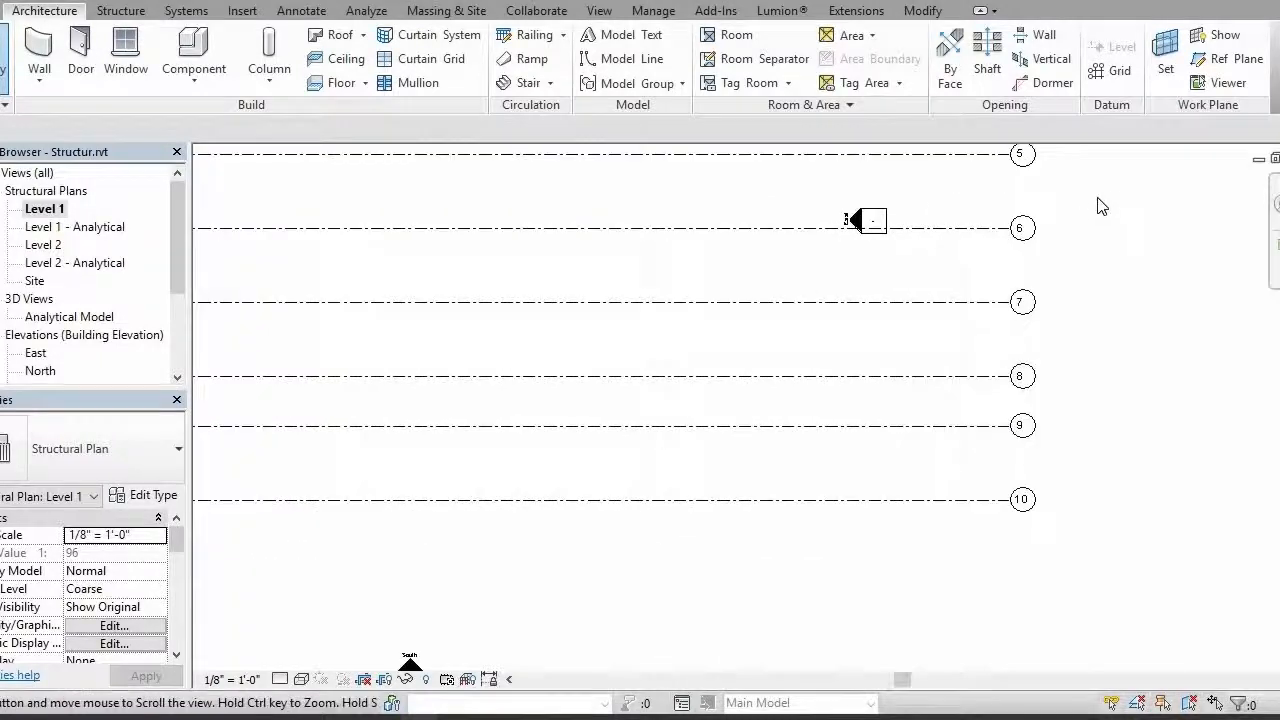
scroll(803, 443, down, 5)
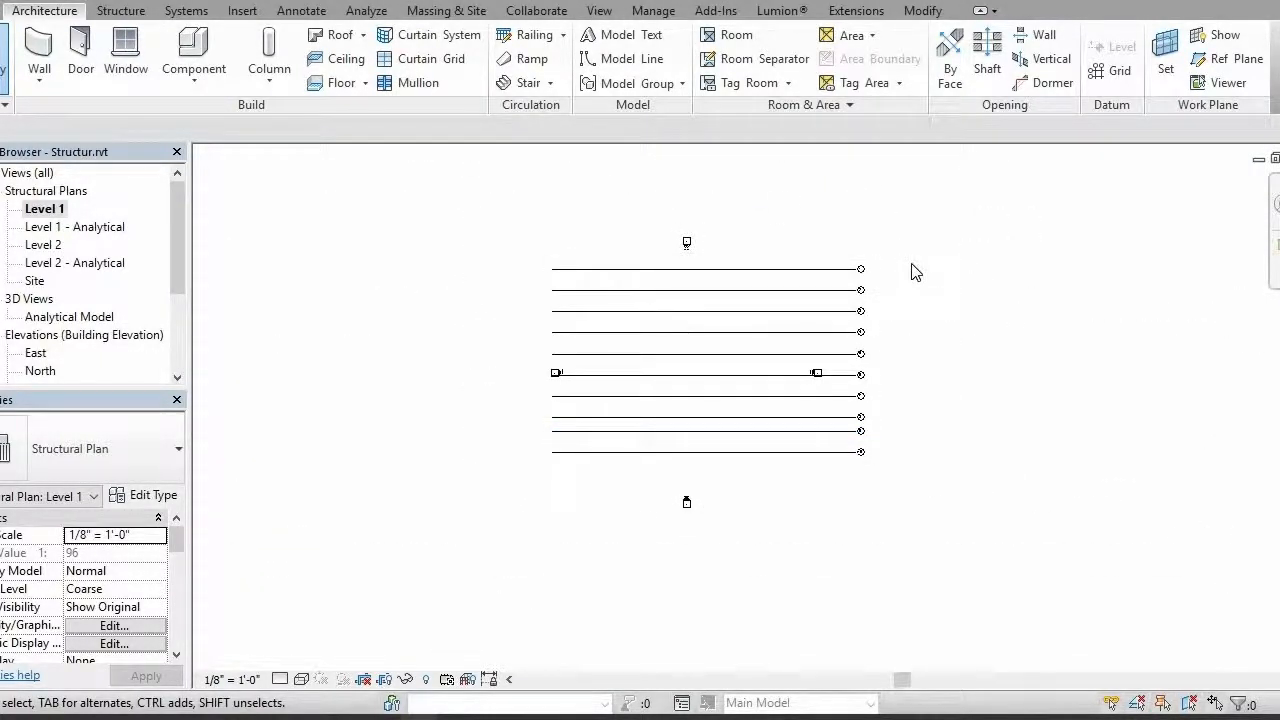
drag(912, 249, 388, 463)
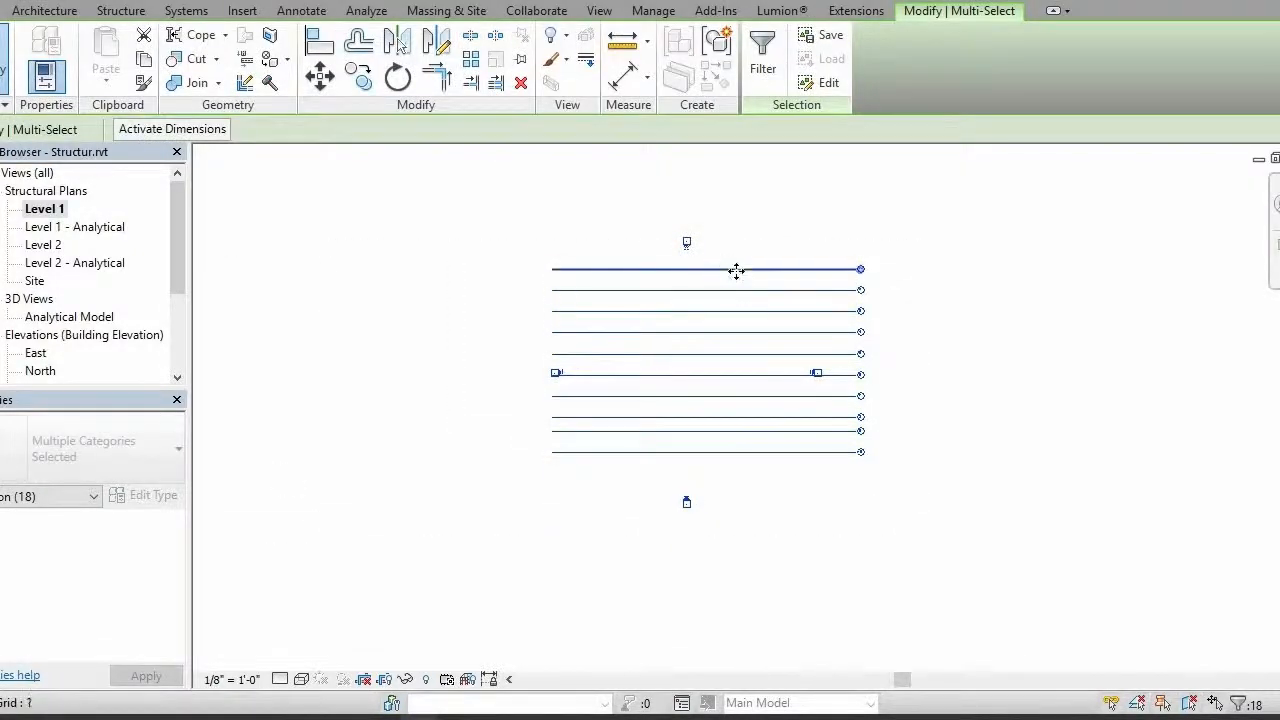
drag(731, 265, 720, 240)
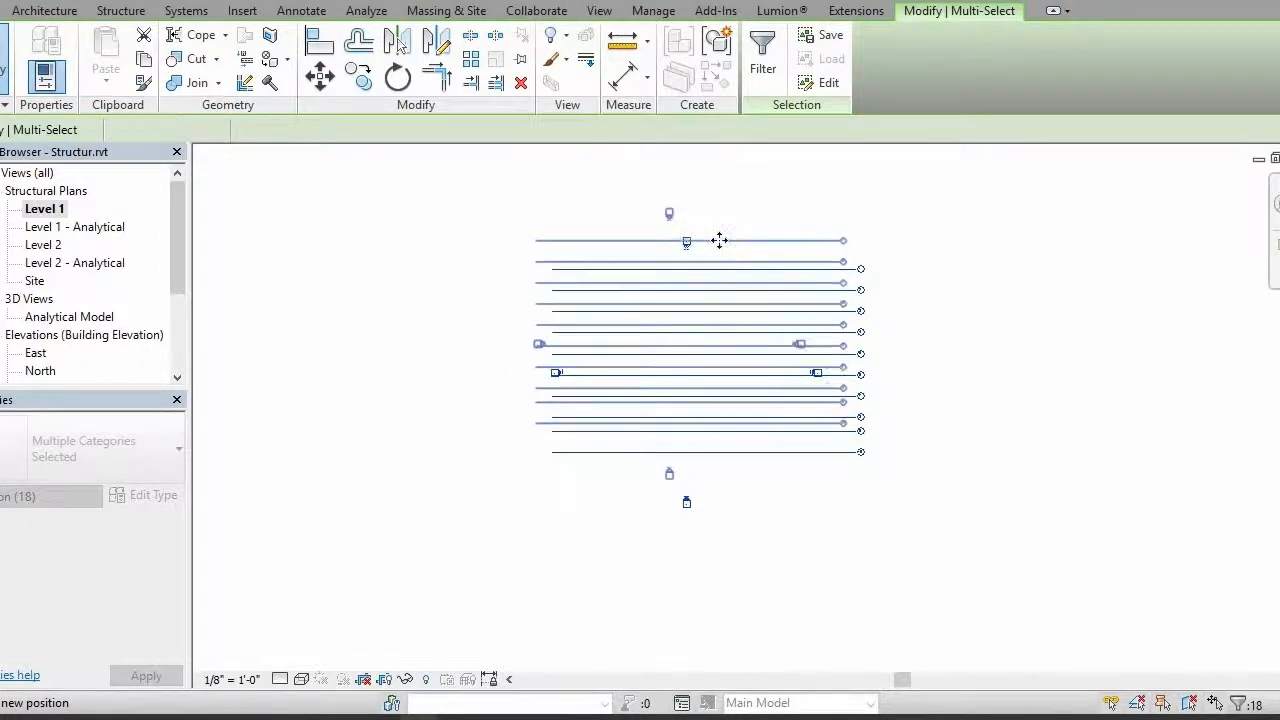
click(418, 470)
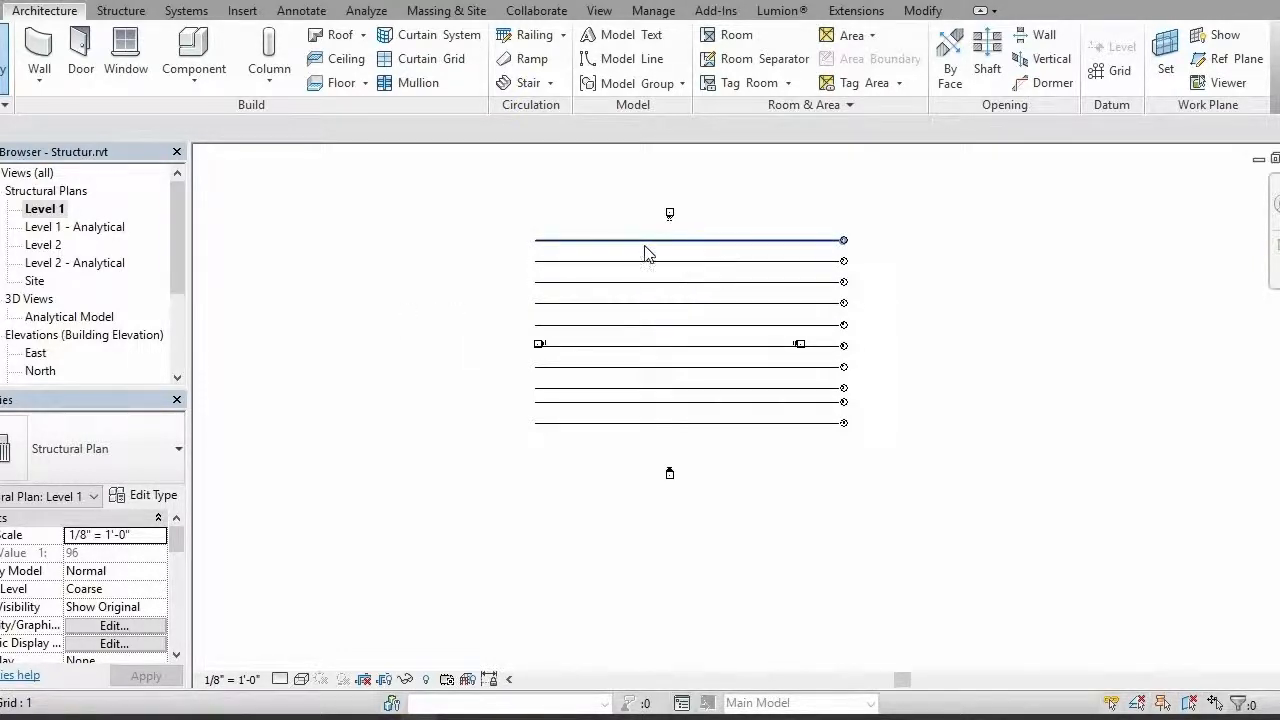
- Draw a vertical grid line crossing all ten horizontal lines near their west ends, with its bubble at the north end
click(1110, 72)
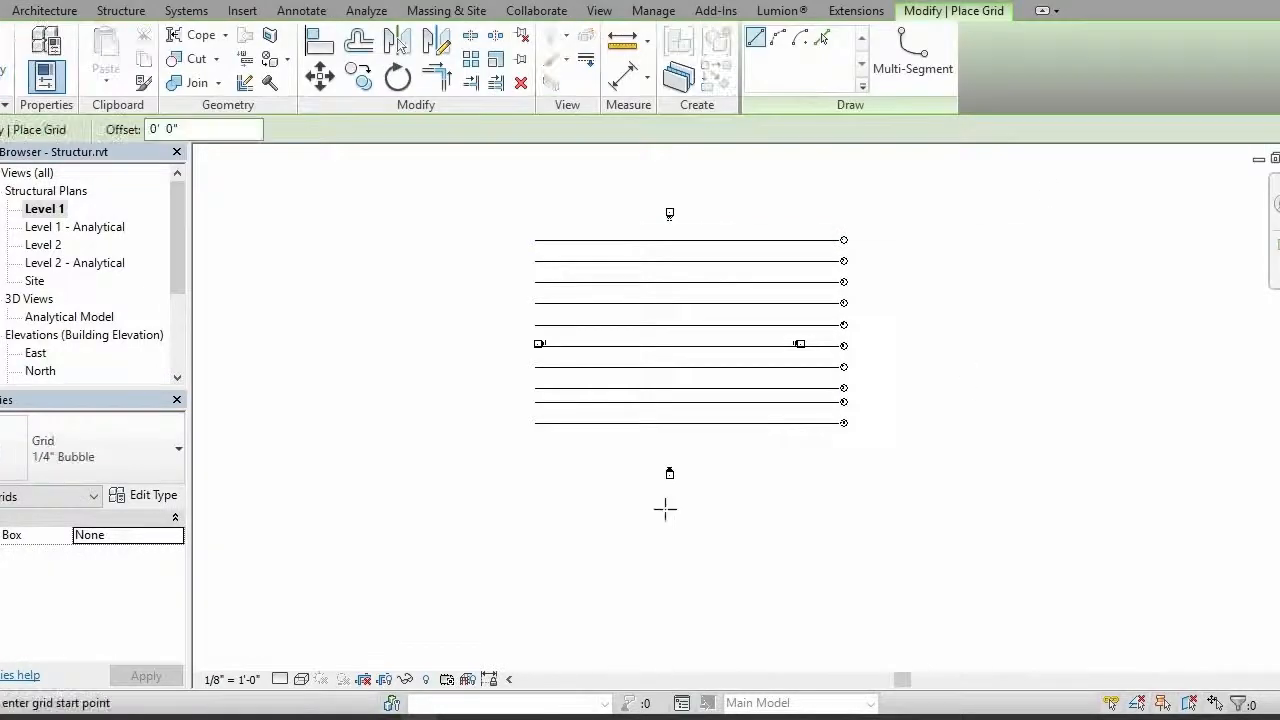
scroll(573, 456, up, 3)
middle_drag(586, 498, 588, 667)
click(568, 604)
click(568, 210)
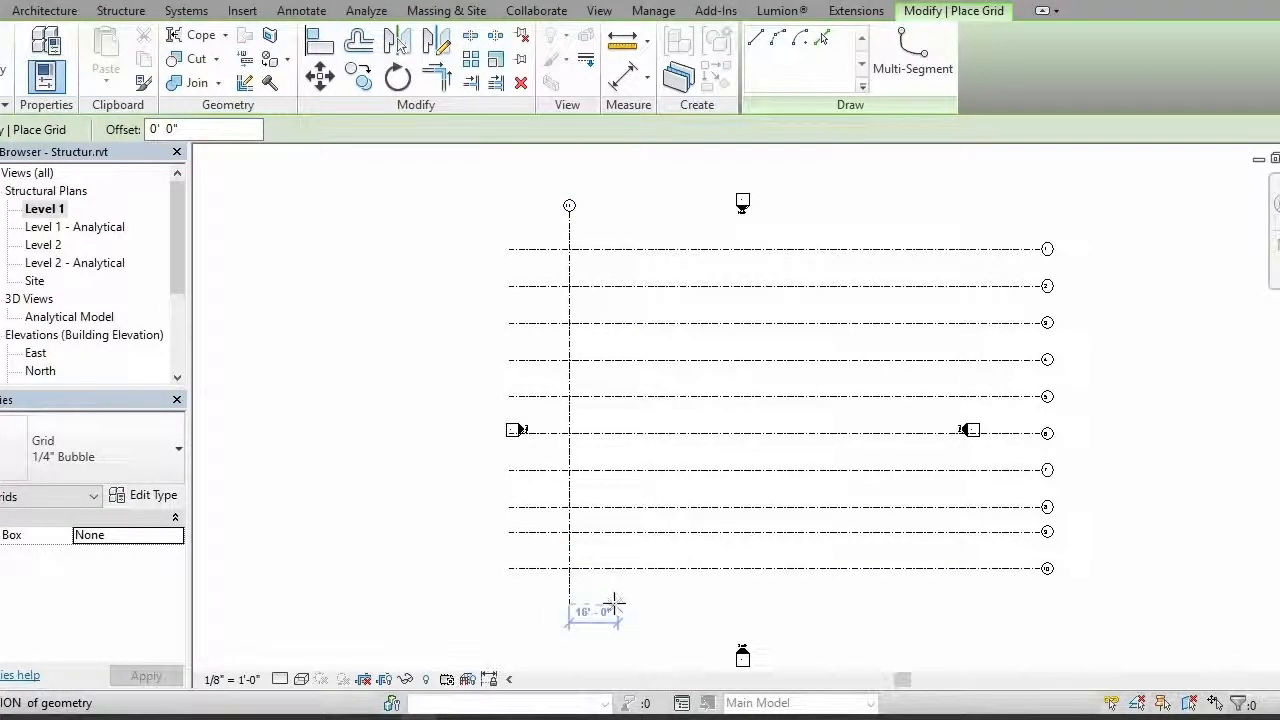
- Draw a second vertical grid line 12' east of the first, aligned with both of its ends
click(604, 569)
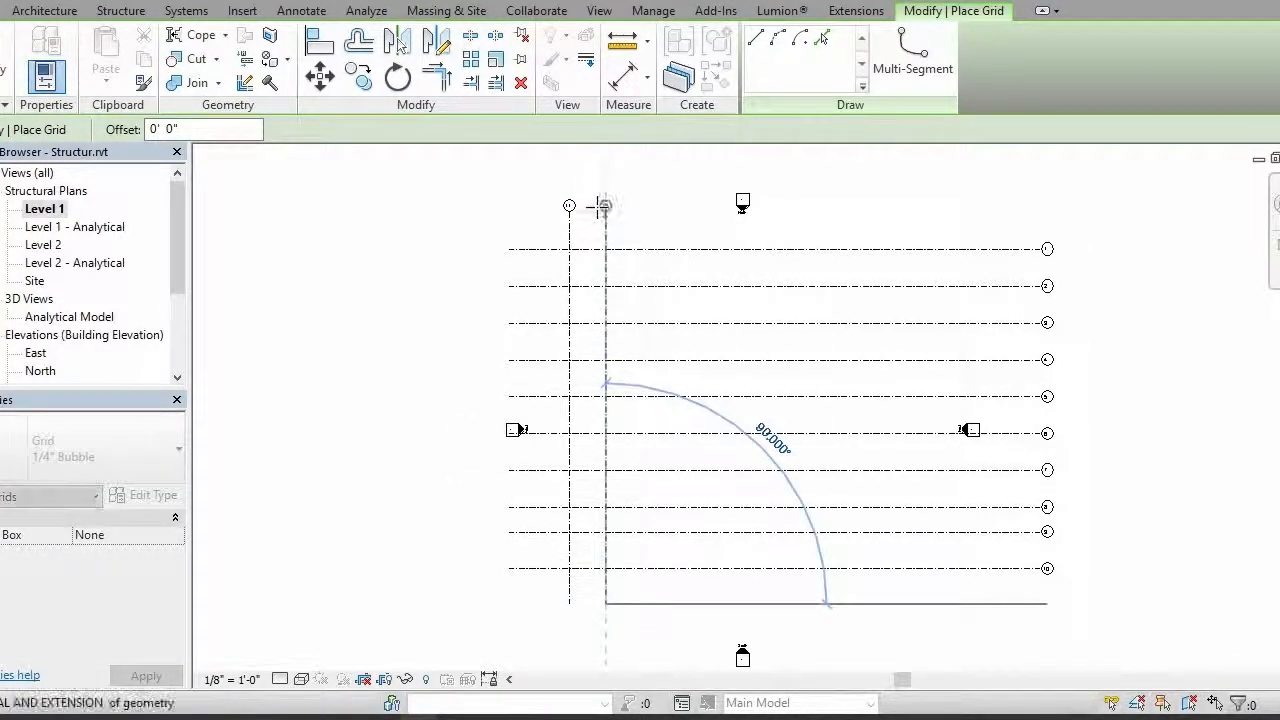
click(604, 206)
key(Escape)
key(Escape)
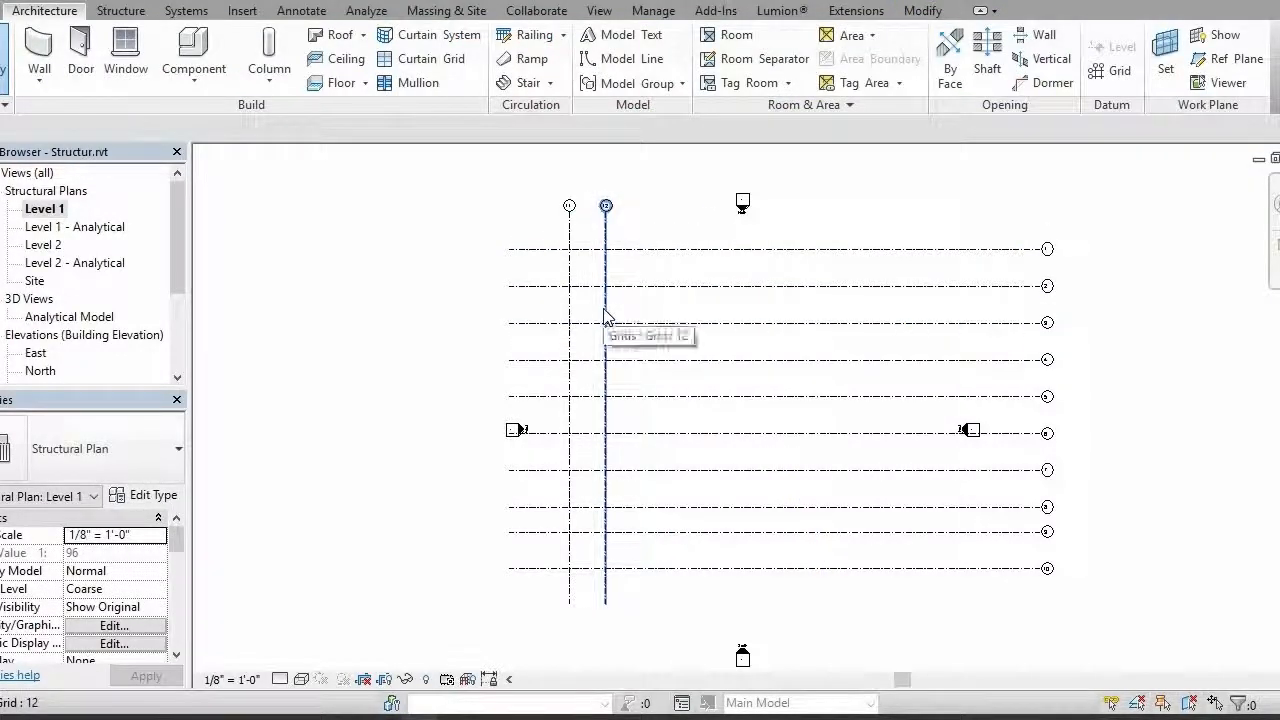
- Copy the second vertical grid line eastward in multiple mode to make eight more lines, spaced 12' apart except an 8' gap before the last
click(604, 316)
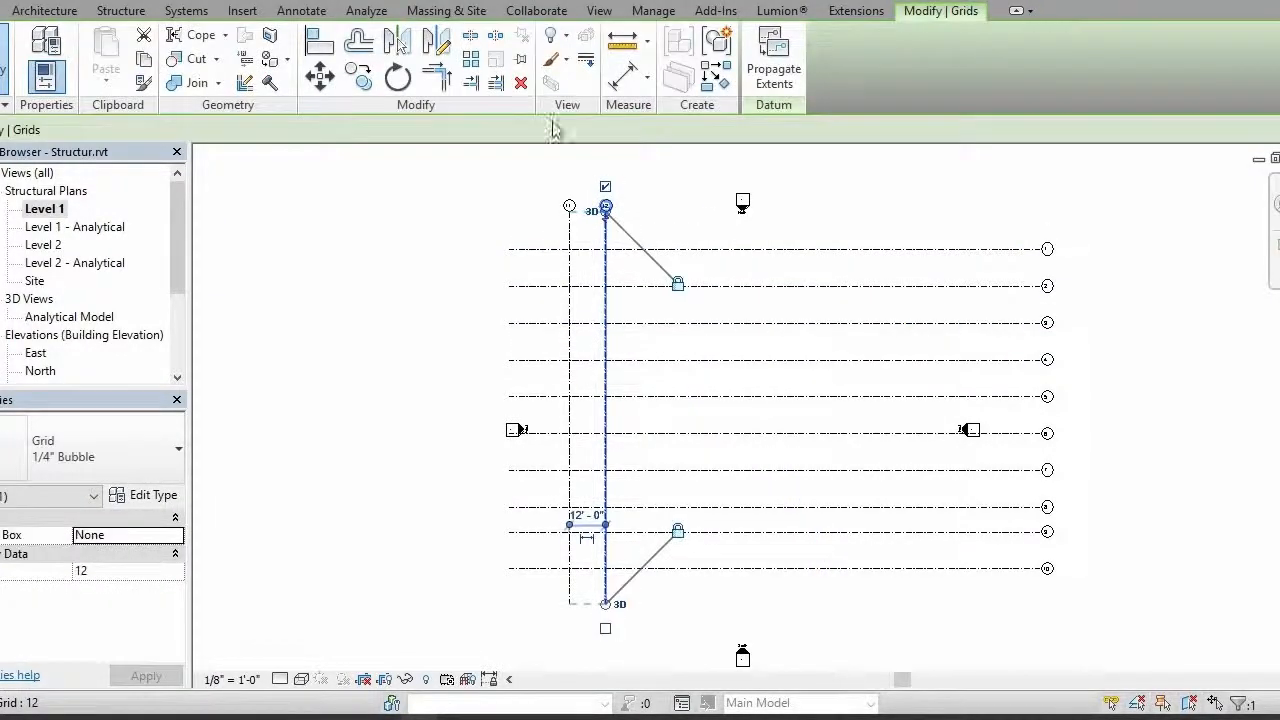
click(364, 84)
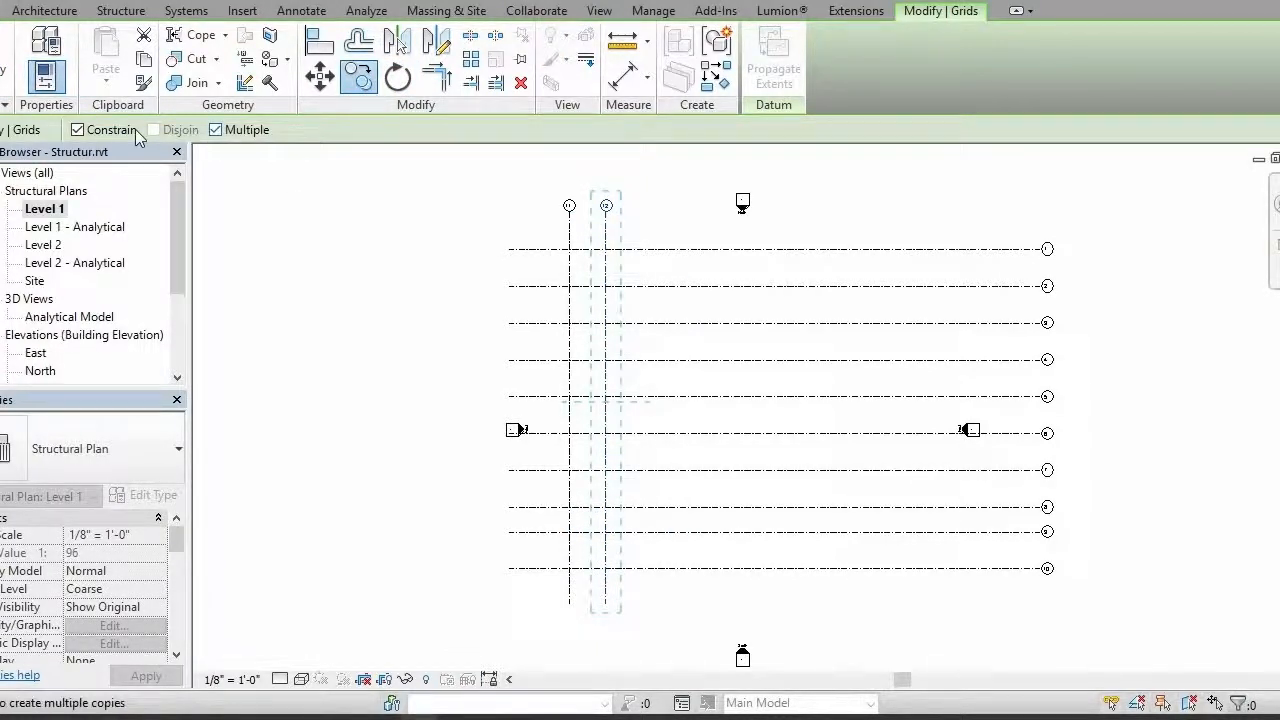
click(570, 311)
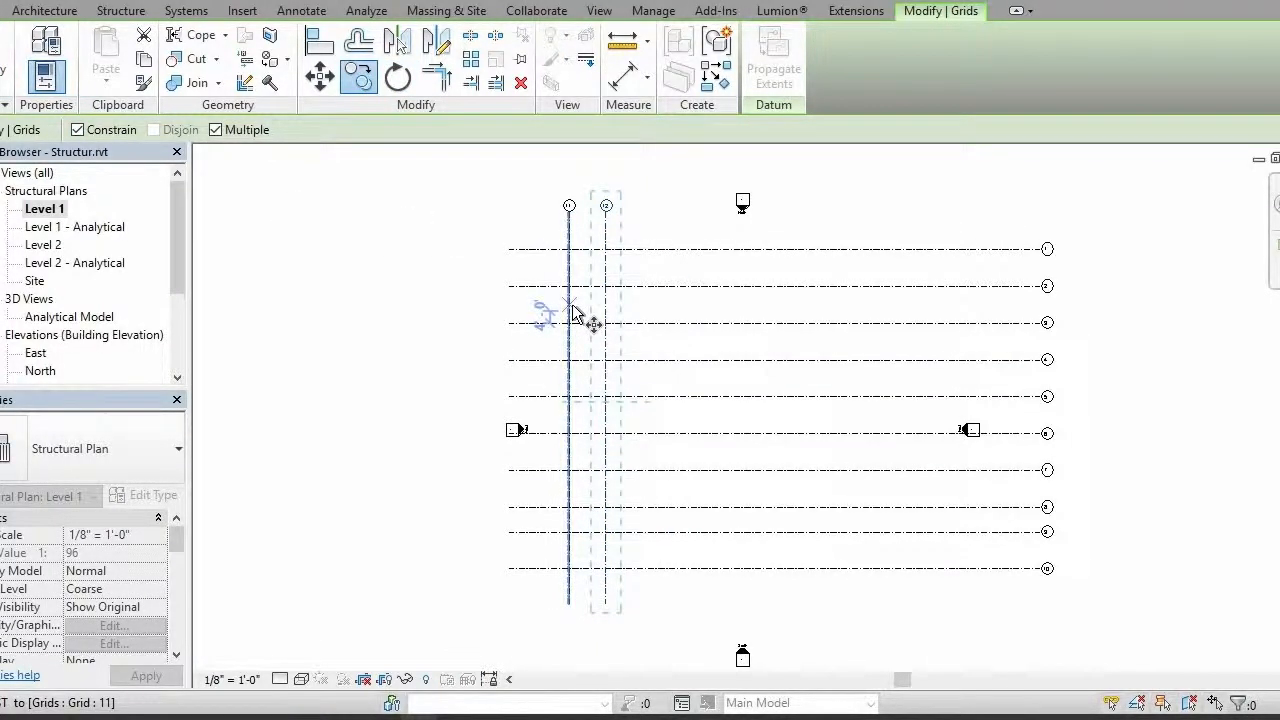
click(607, 311)
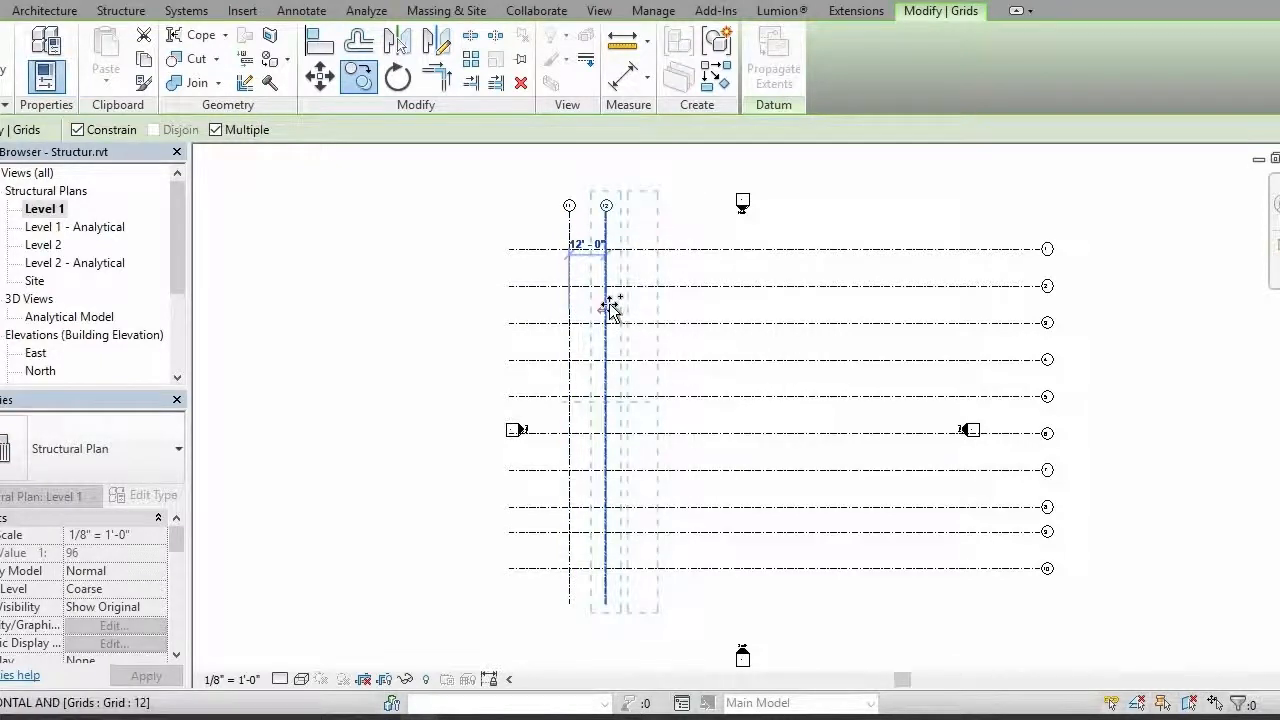
click(643, 311)
click(680, 311)
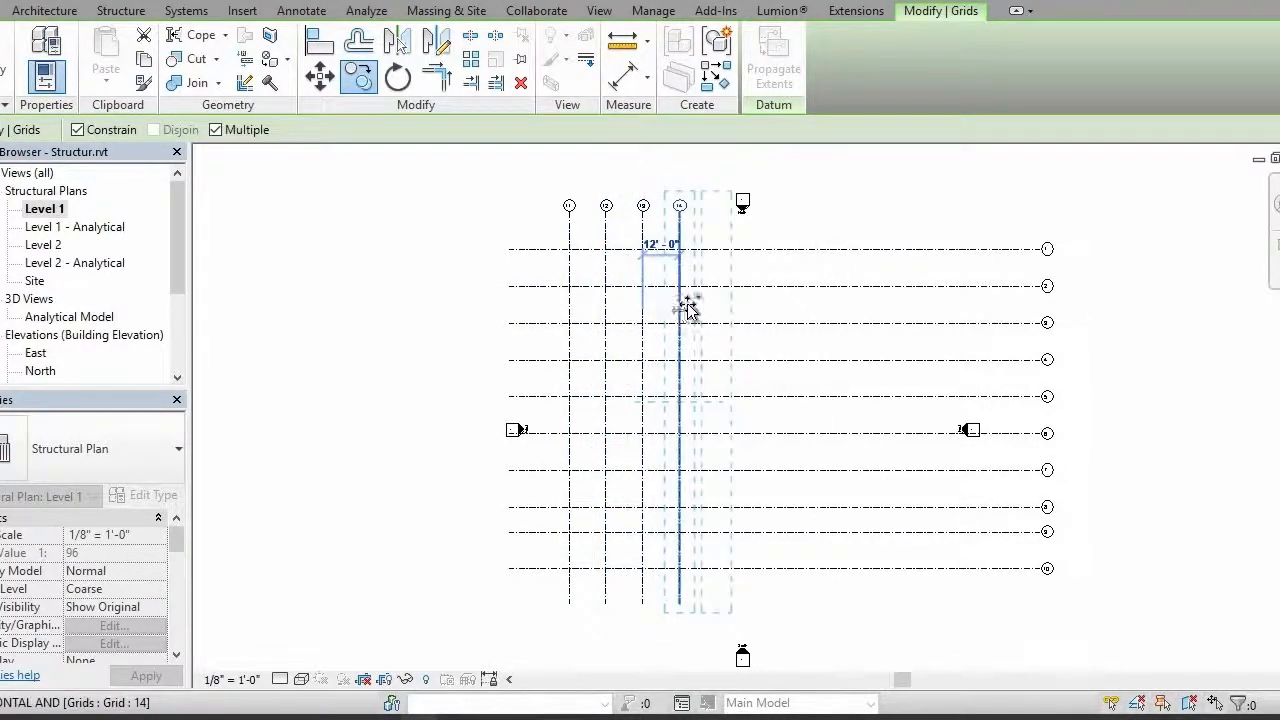
click(717, 311)
click(753, 311)
click(790, 311)
click(827, 311)
click(849, 304)
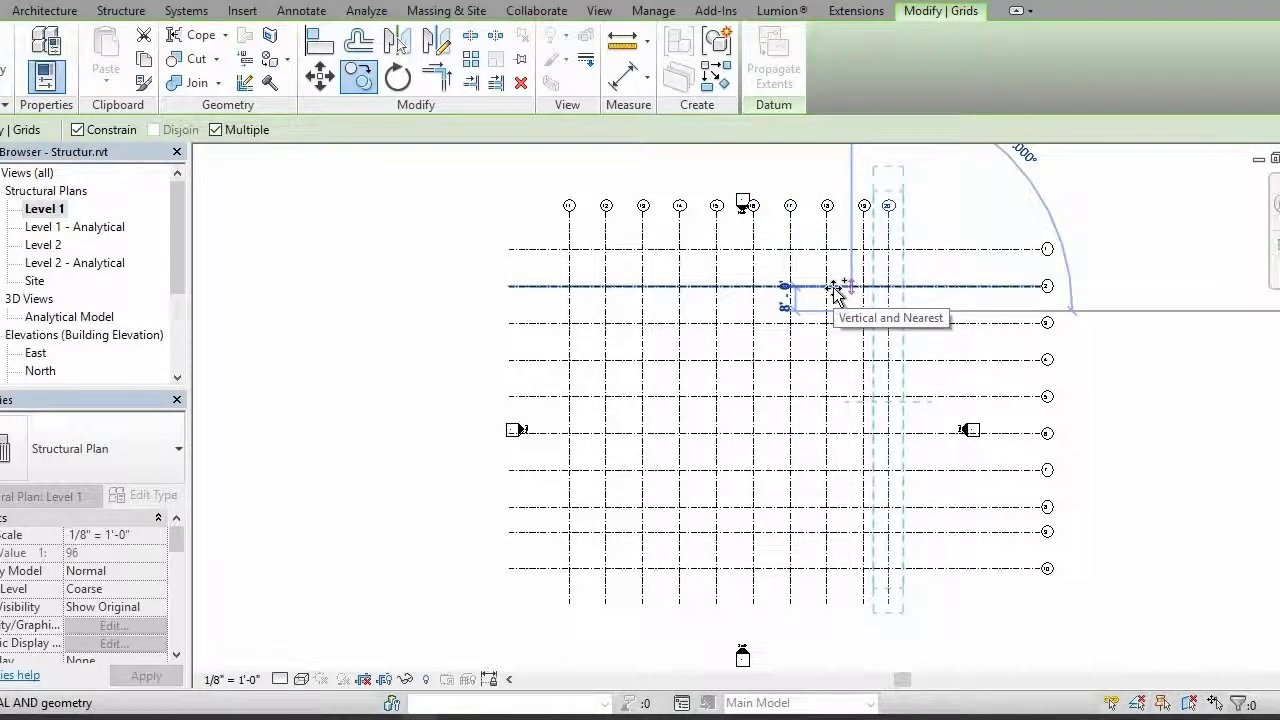
click(860, 289)
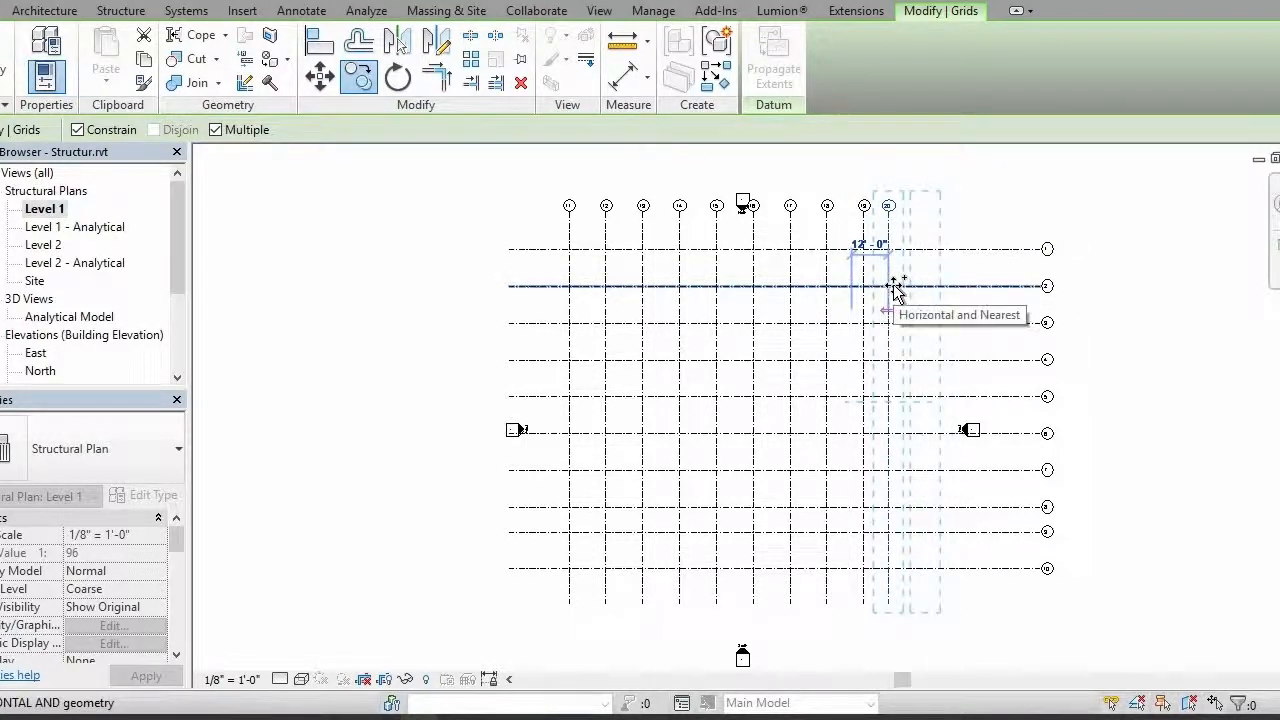
click(892, 288)
key(Escape)
key(Escape)
- Delete the easternmost vertical grid line, the one spaced 8' from its neighbour
scroll(543, 230, up, 5)
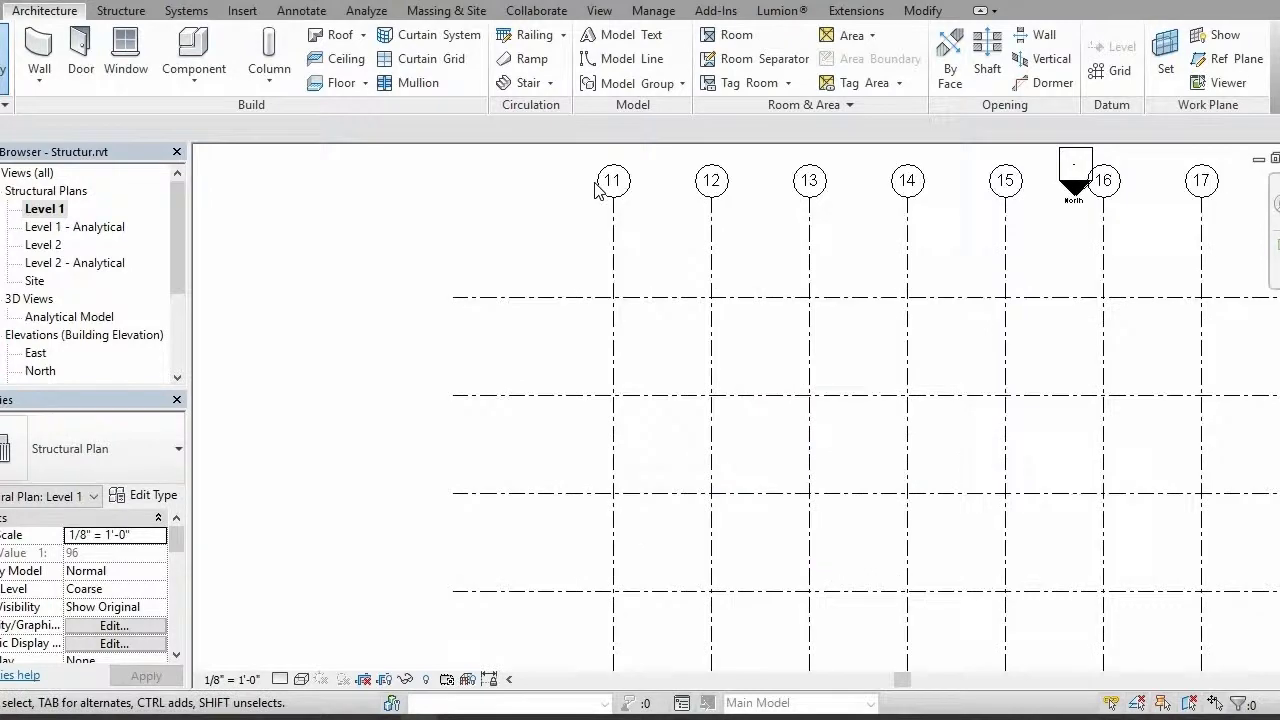
scroll(1091, 214, down, 2)
middle_drag(1218, 347, 805, 340)
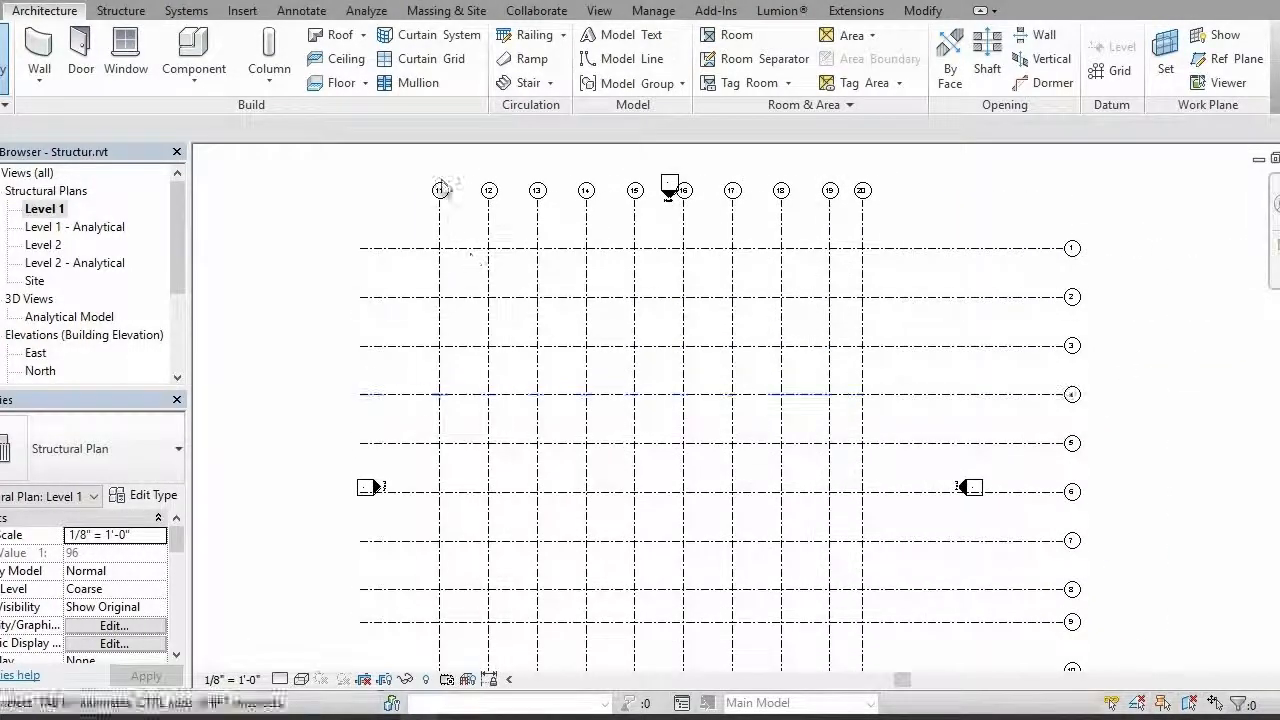
scroll(709, 323, down, 1)
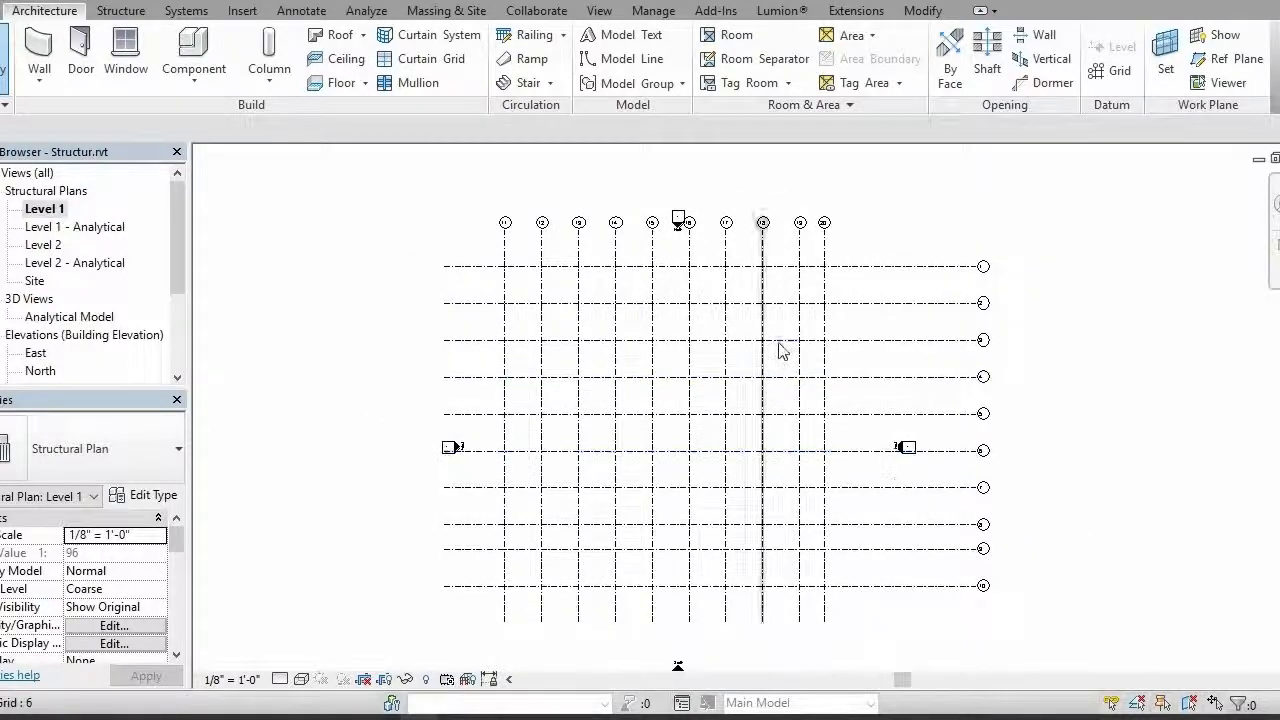
click(826, 290)
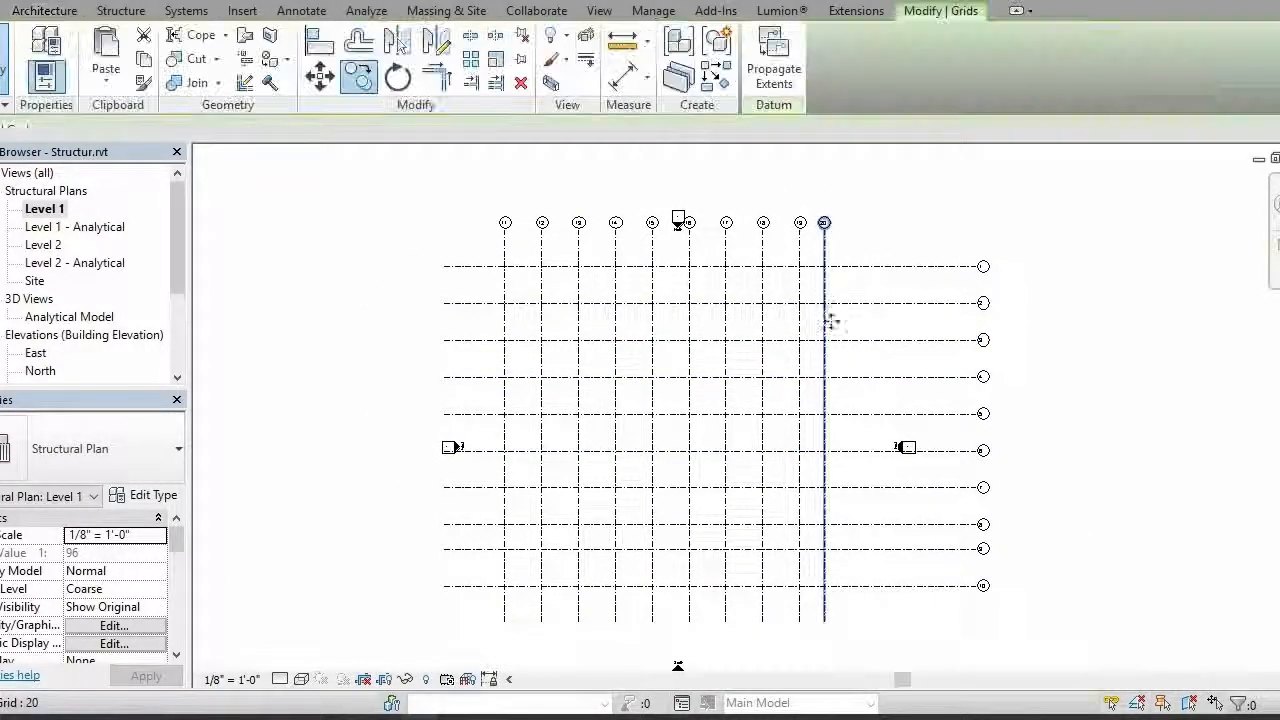
key(Delete)
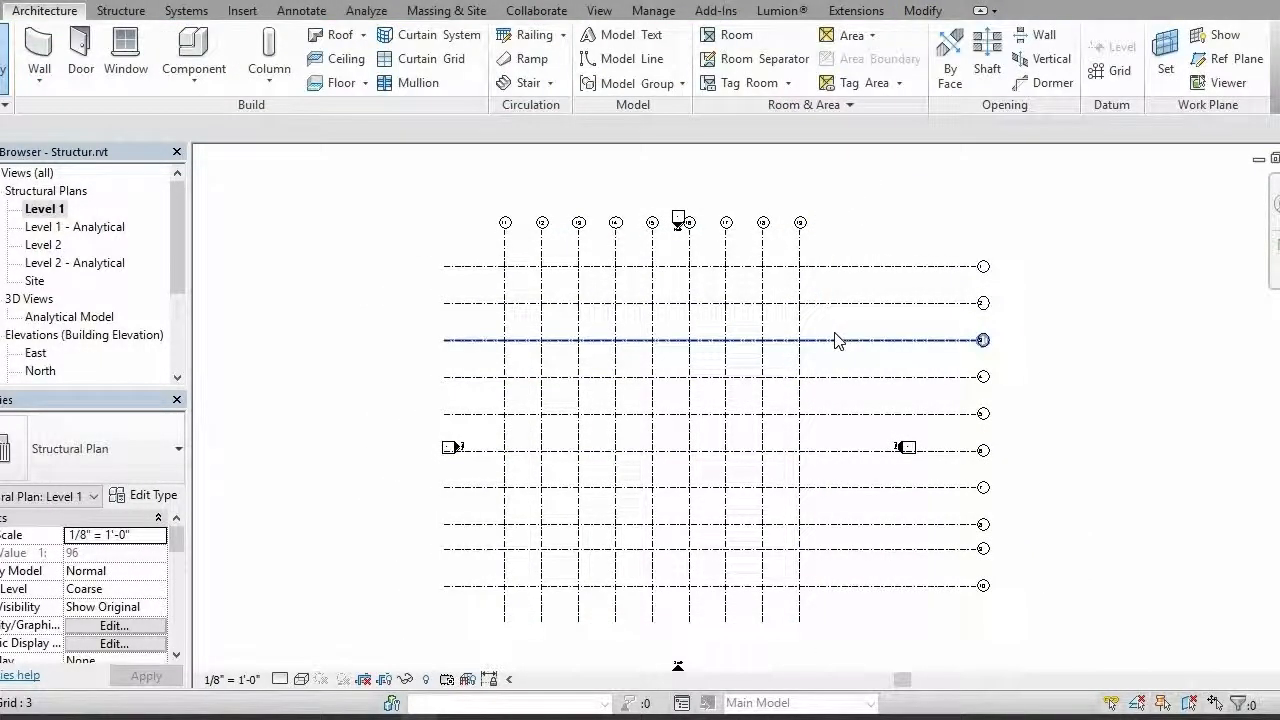
key(g)
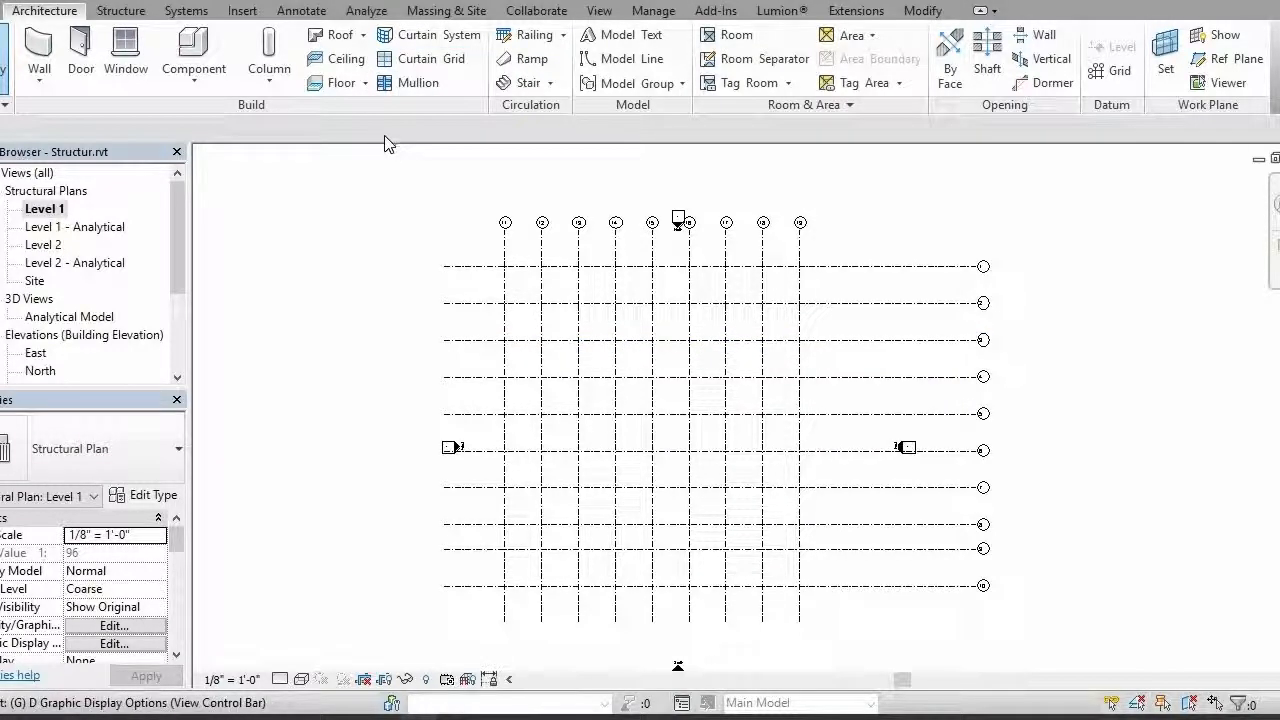
key(r)
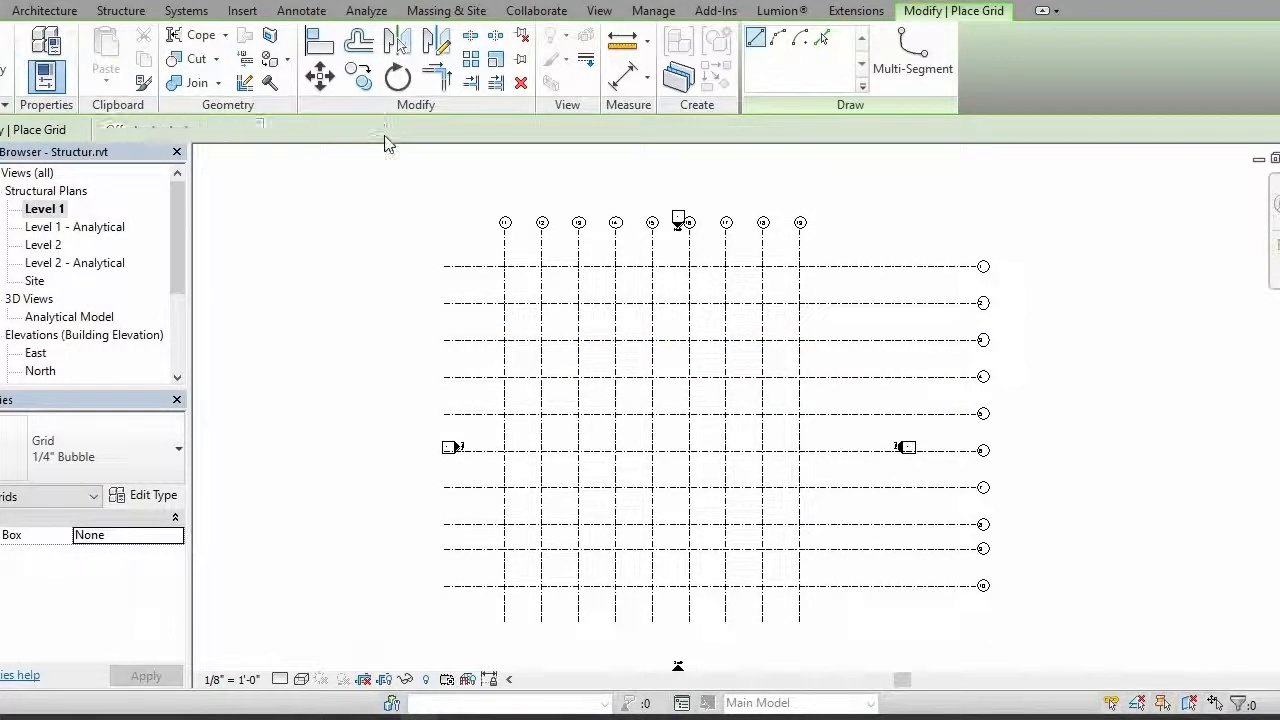
key(Escape)
key(g)
key(r)
key(Escape)
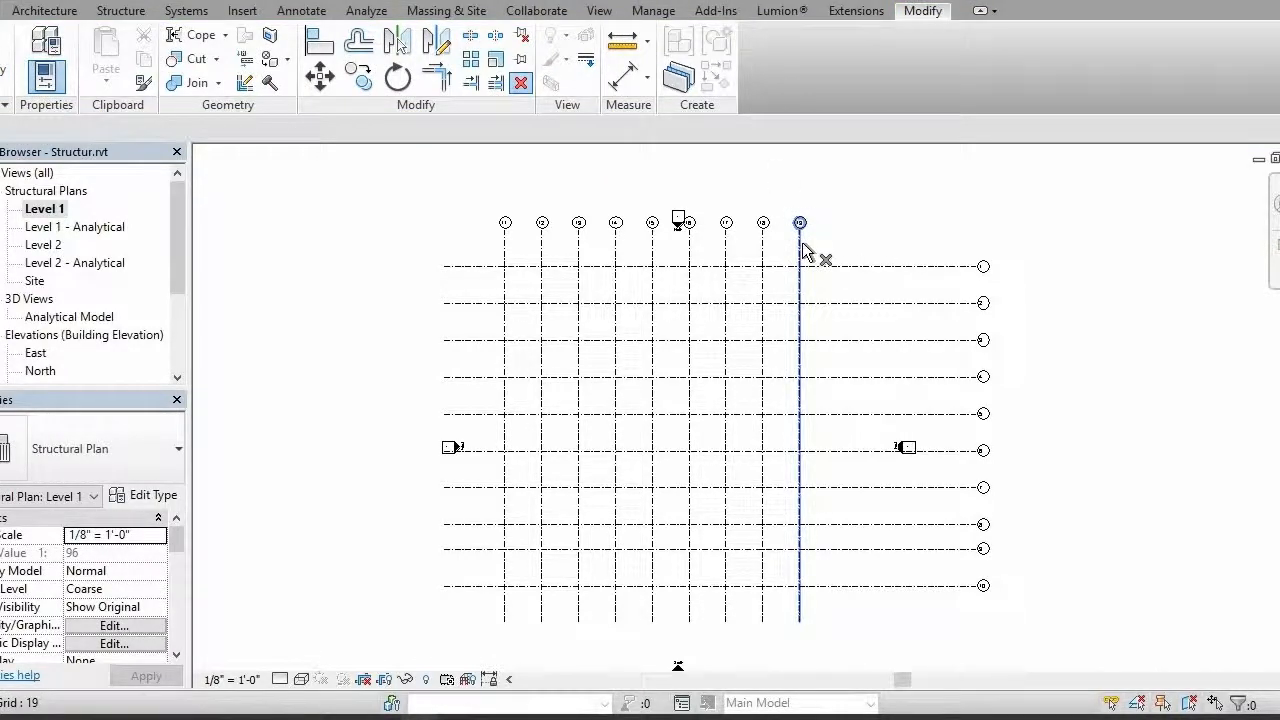
key(Escape)
- Draw a vertical grid line one regular bay east of the last one, from south to north, aligned with both ends of its neighbours
key(g)
key(r)
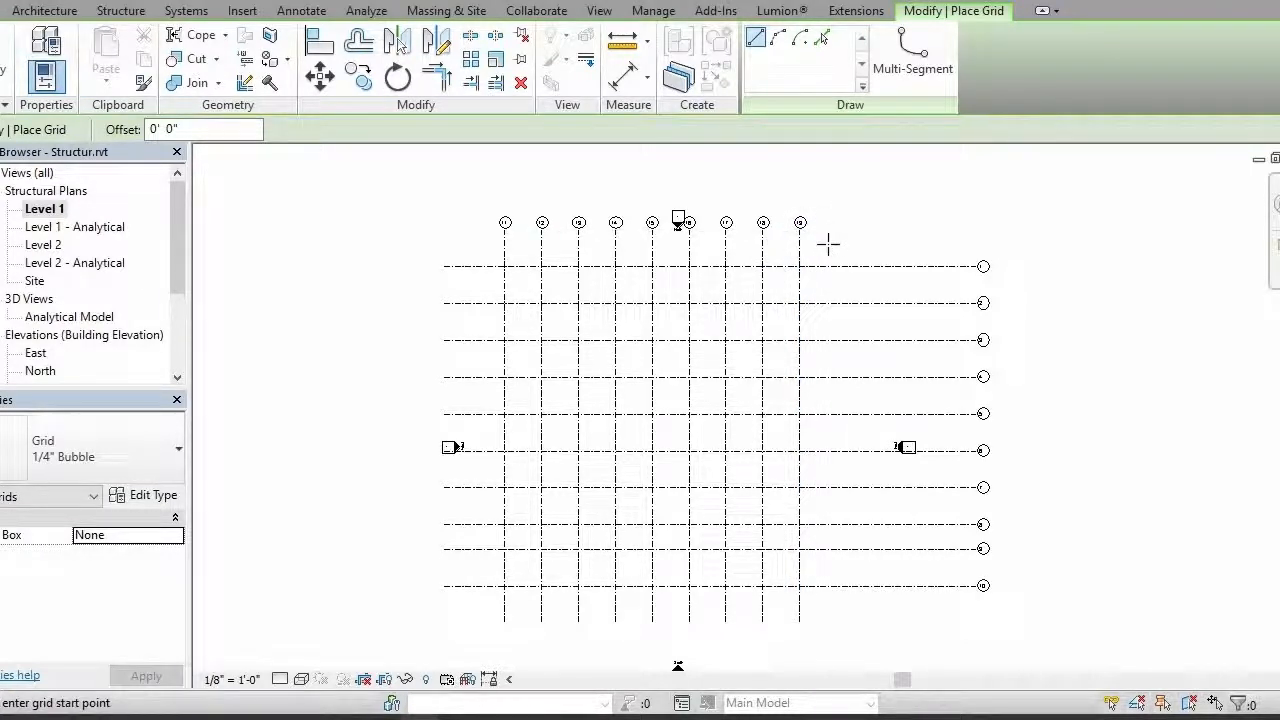
click(836, 621)
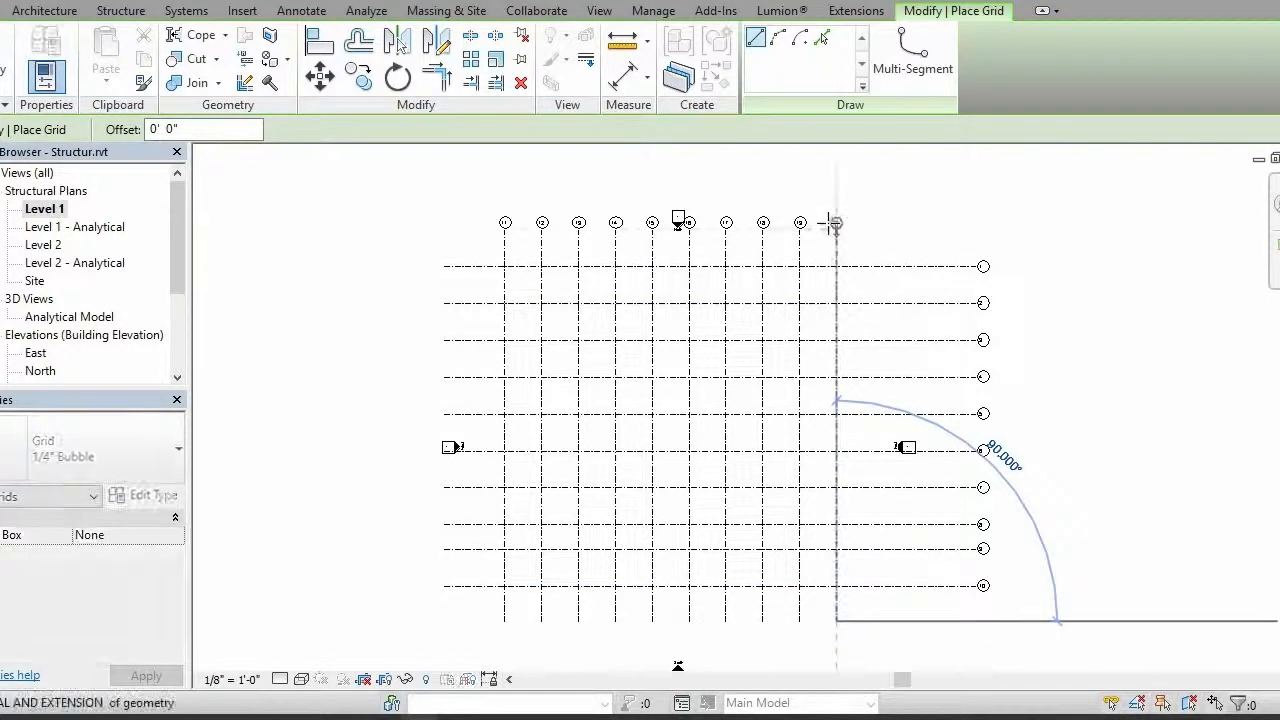
click(836, 224)
key(Escape)
key(Escape)
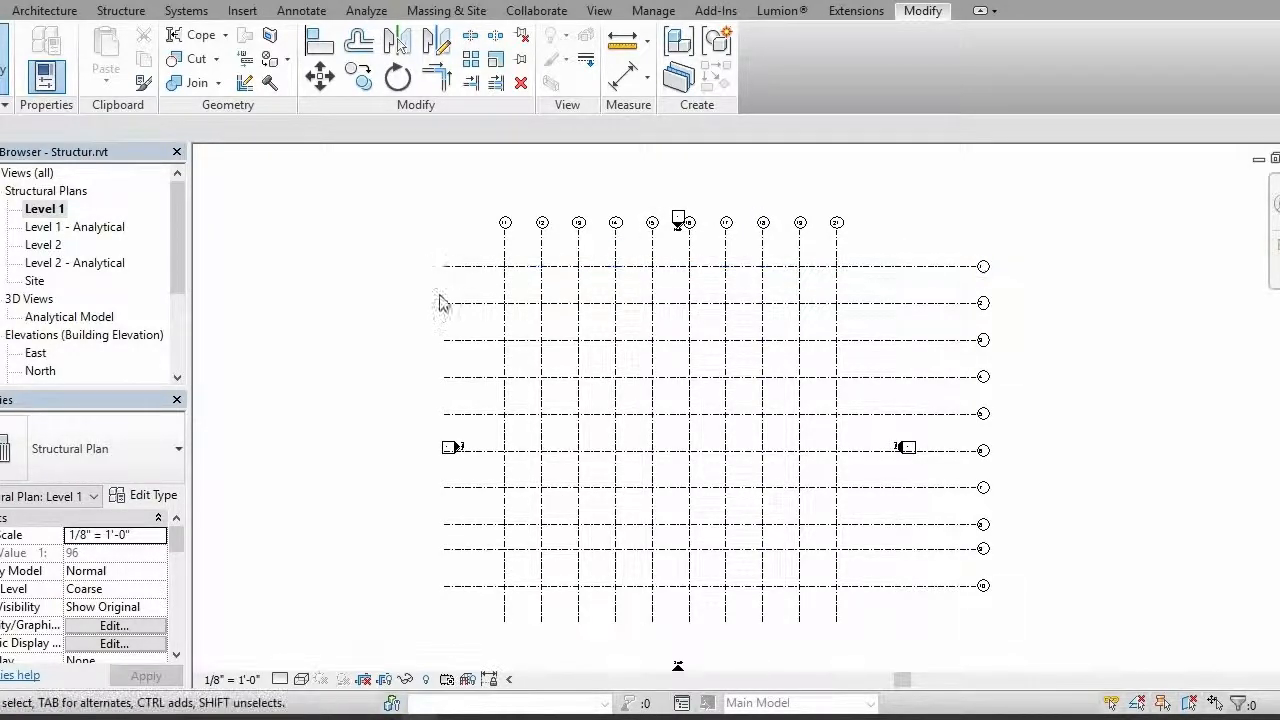
- Open the type properties of the northernmost horizontal grid line and try to give its end segments a green color
click(484, 268)
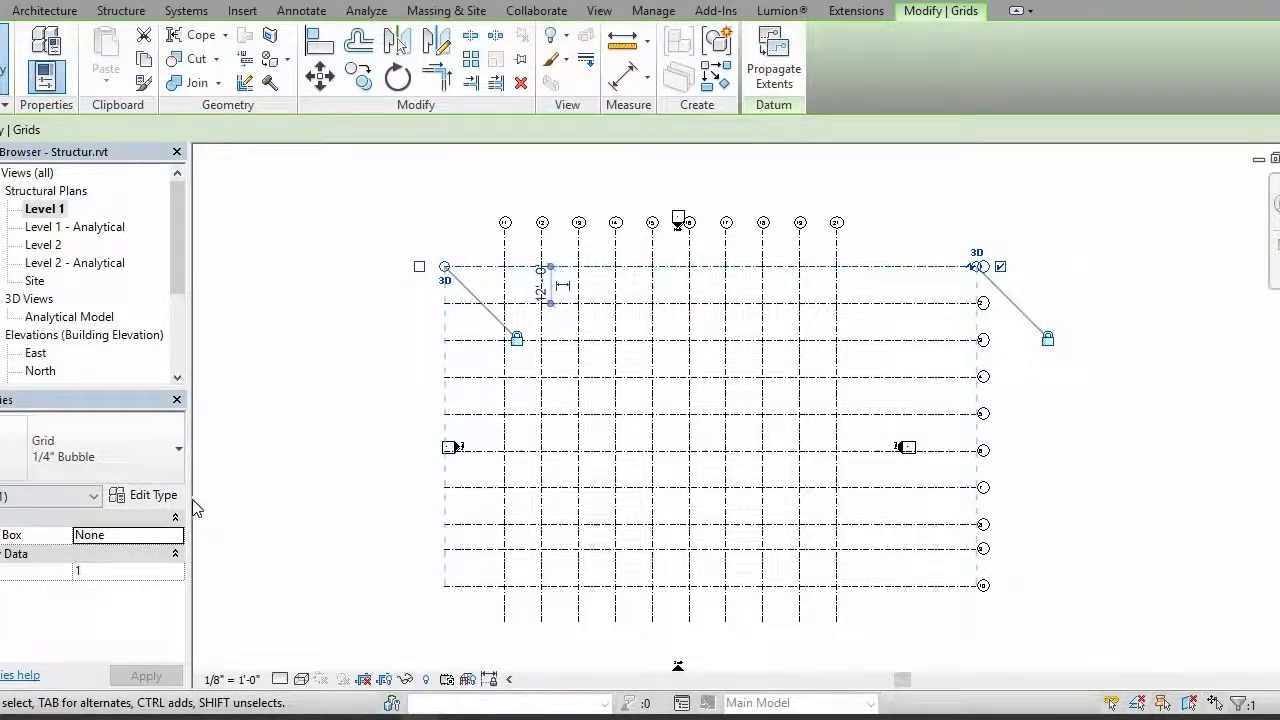
click(152, 495)
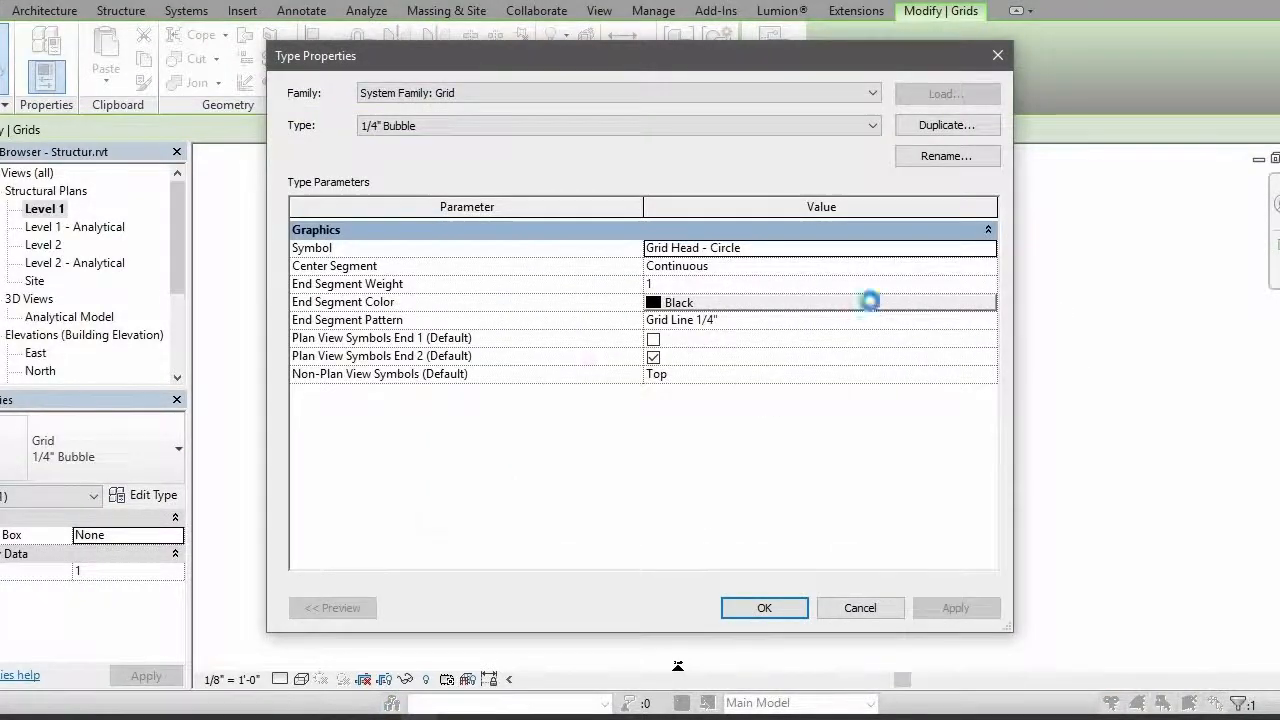
click(870, 301)
click(718, 270)
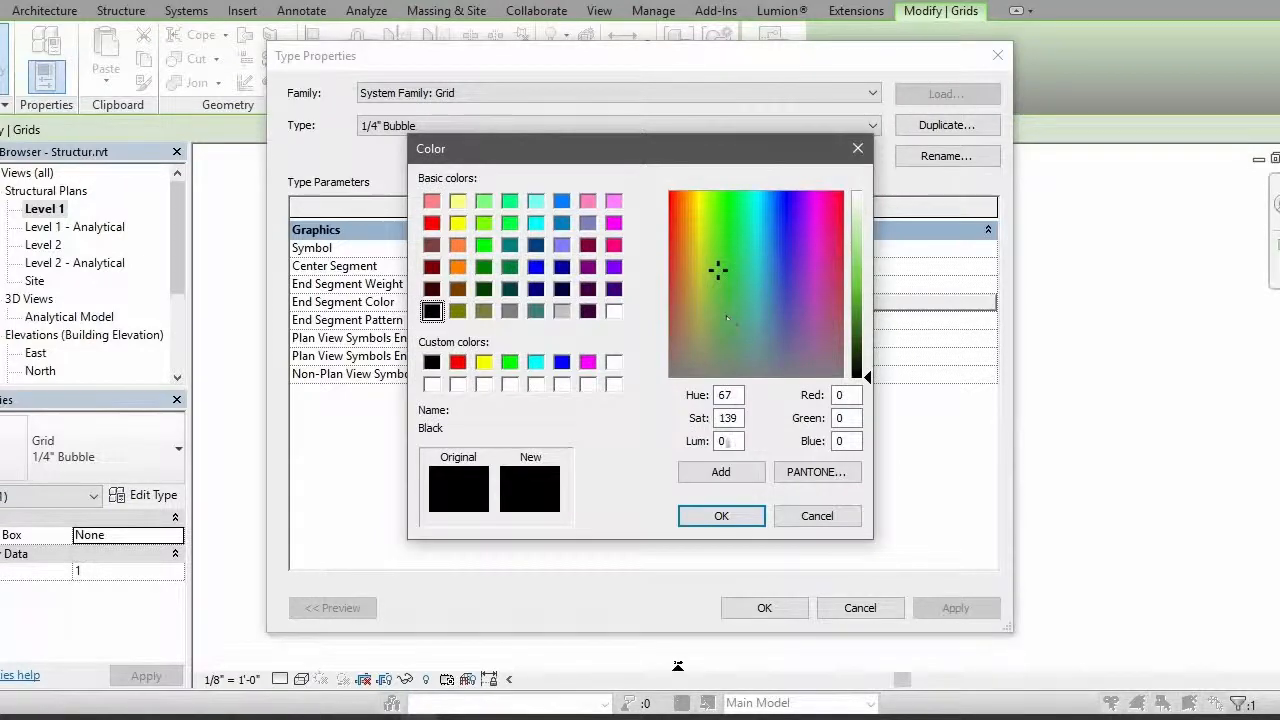
click(726, 519)
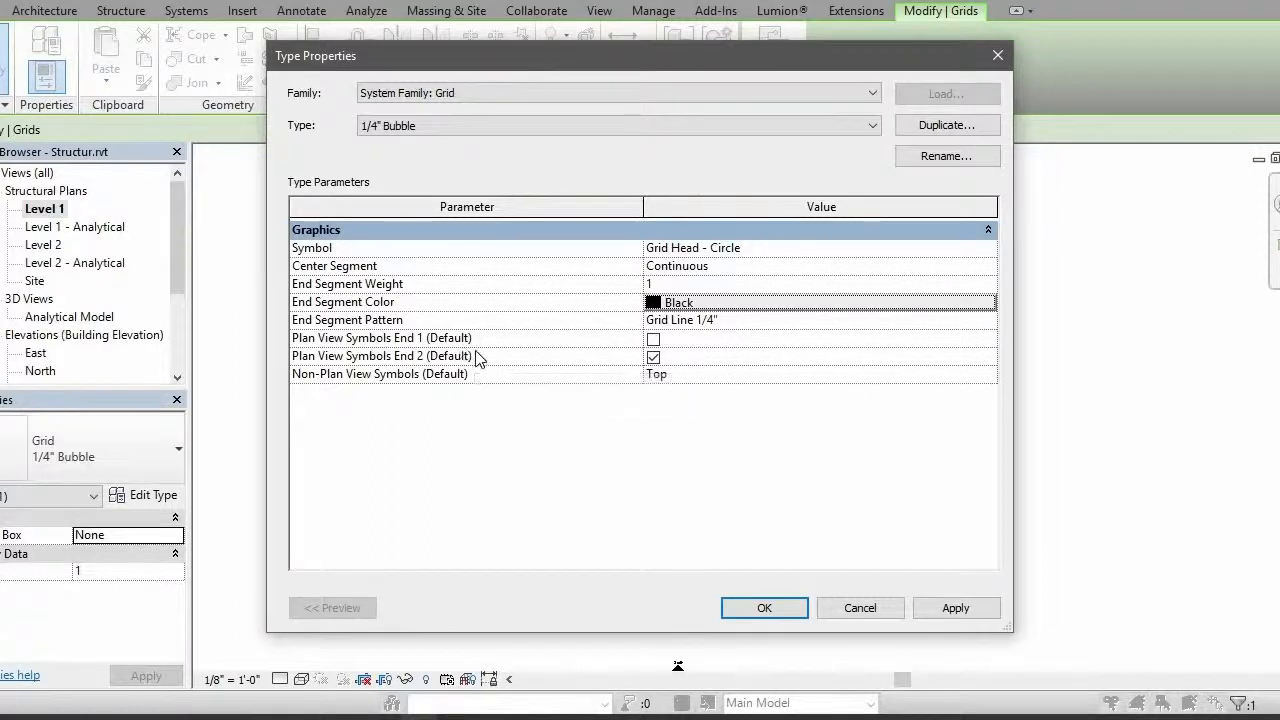
- Turn on the default plan view symbols at both End 1 and End 2 for the 1/4" Bubble grid type
click(654, 357)
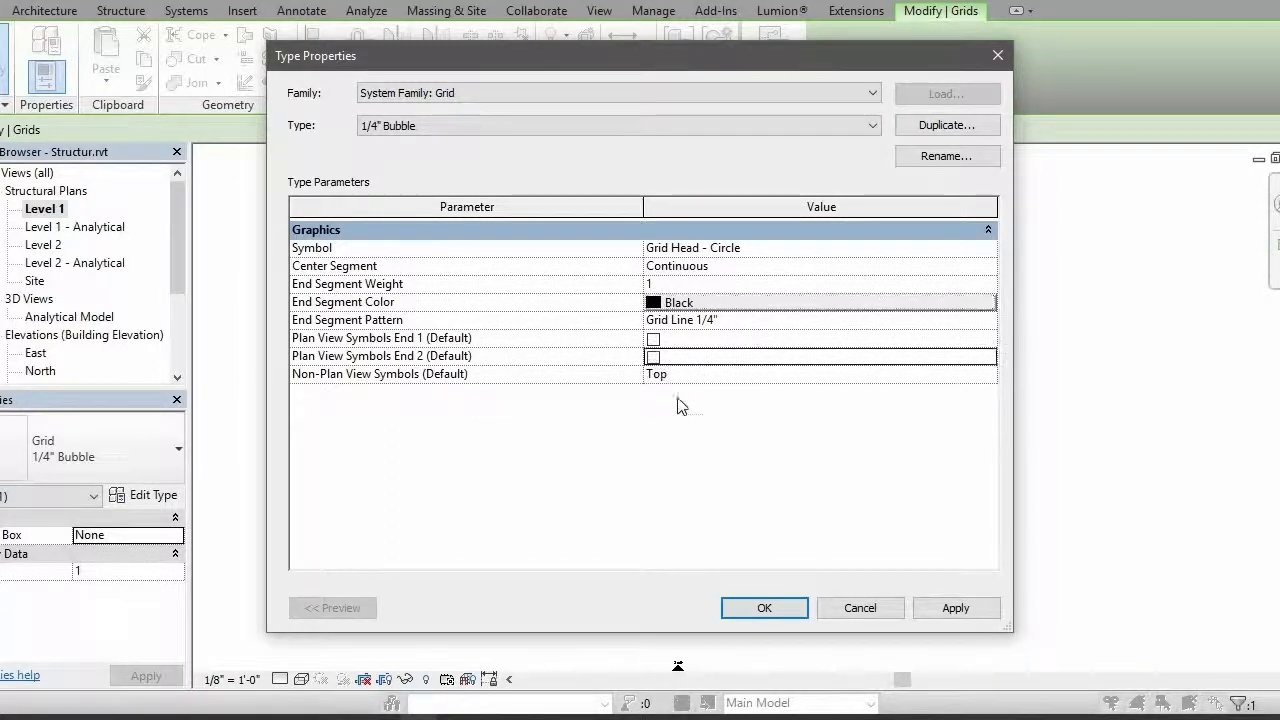
click(668, 341)
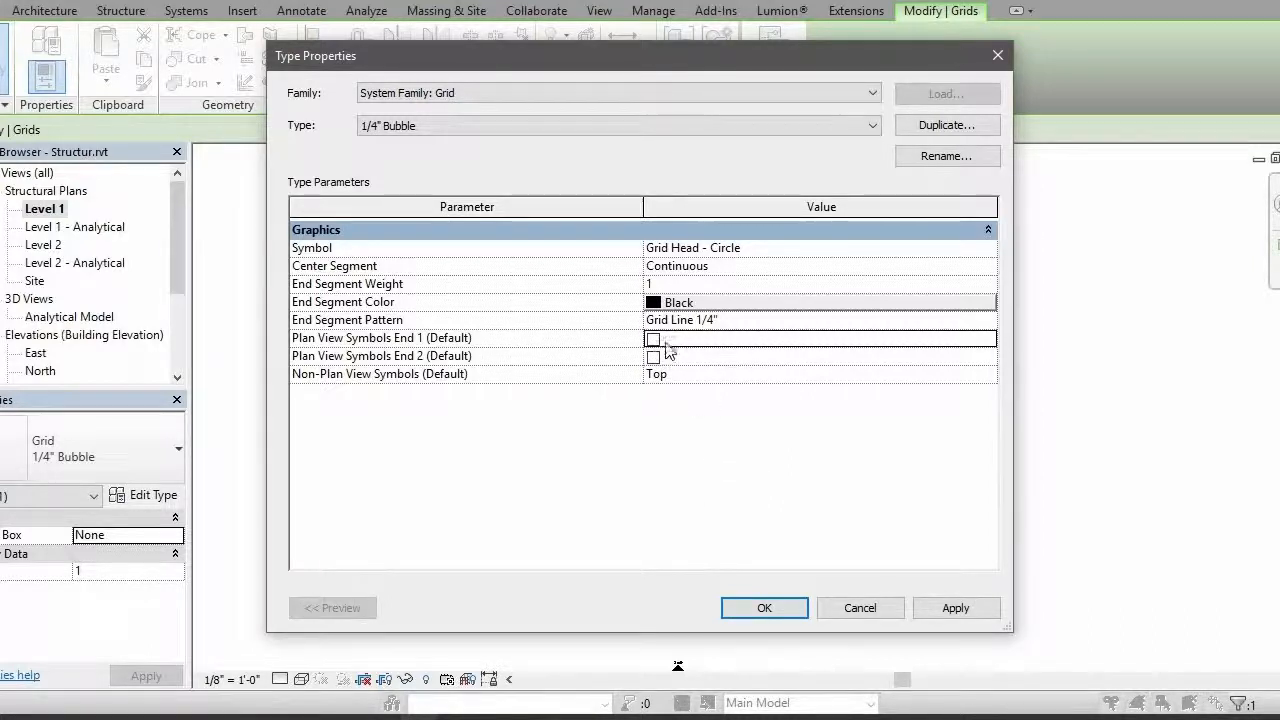
click(654, 358)
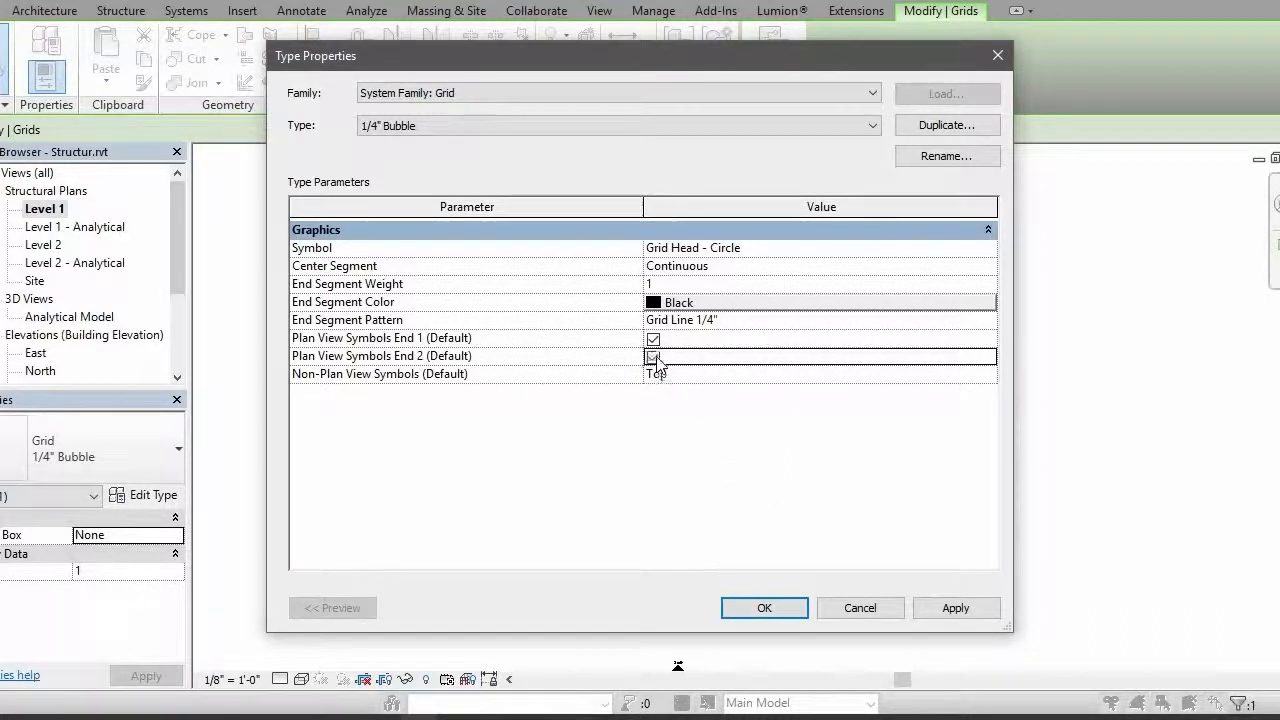
click(653, 340)
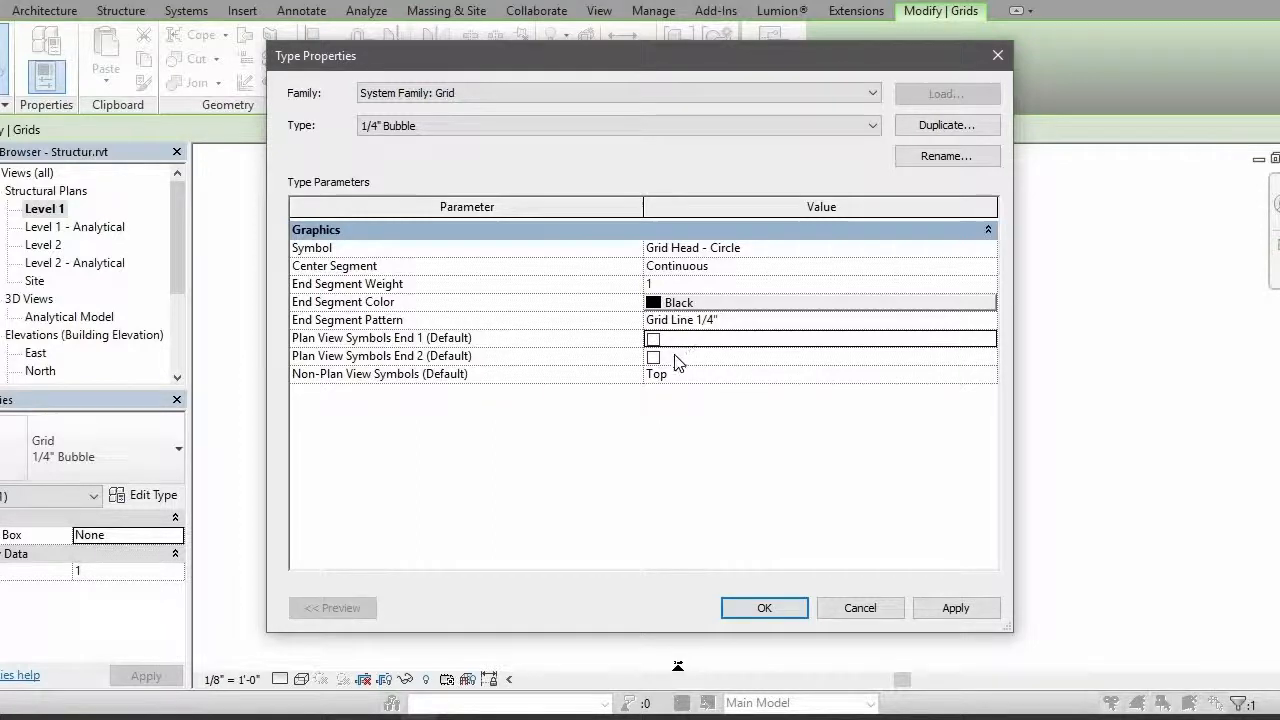
click(654, 357)
click(653, 340)
click(764, 608)
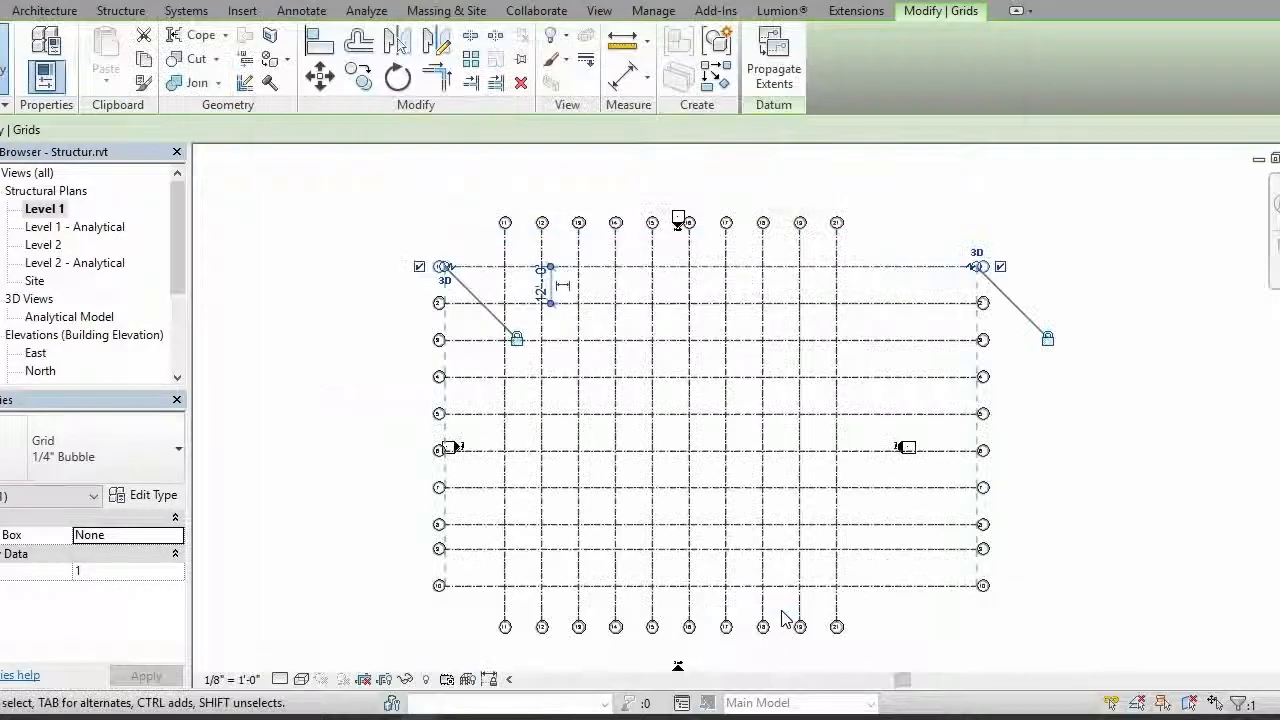
- Reopen the type properties of the northernmost horizontal grid line and try again to give its end segments a green color
scroll(980, 350, up, 5)
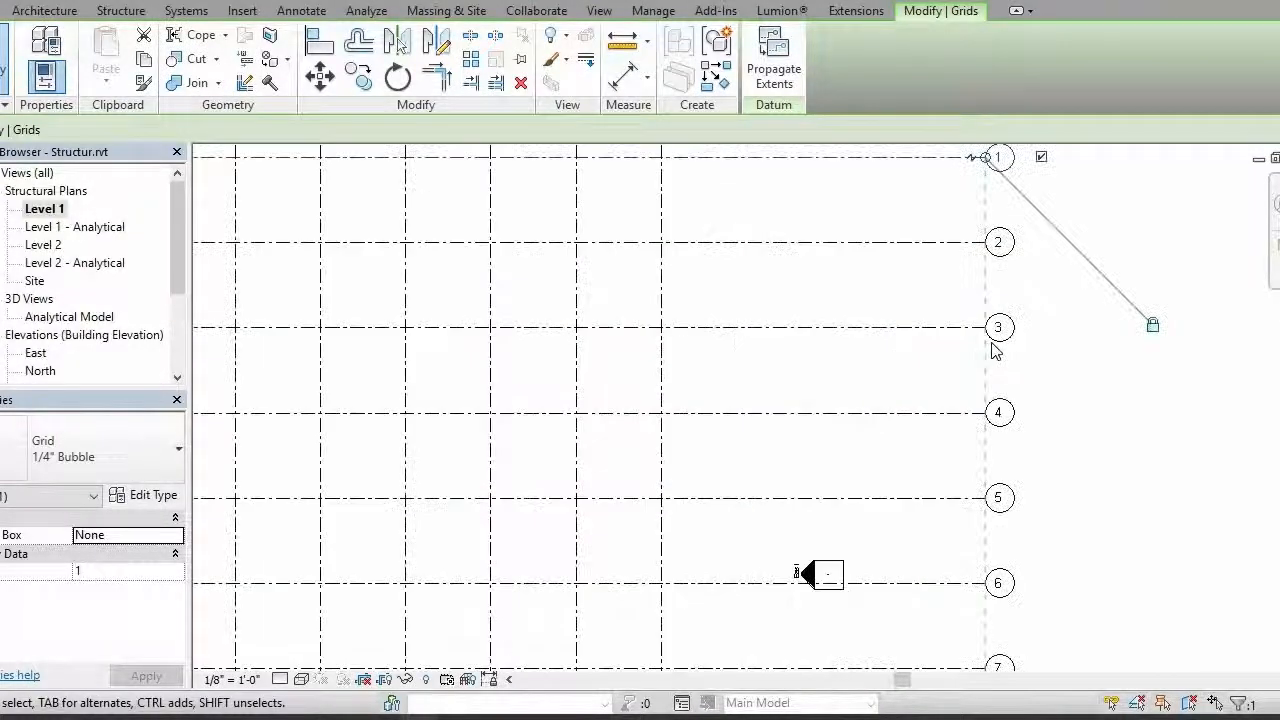
scroll(1006, 345, down, 5)
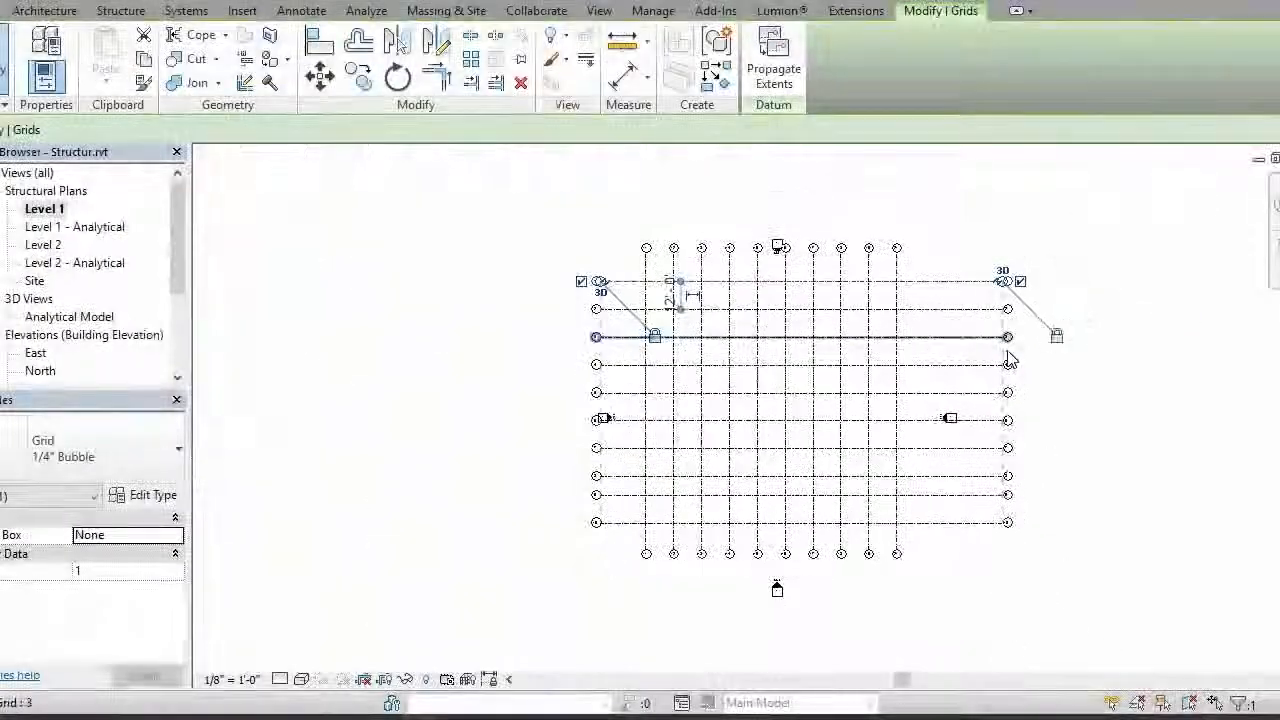
click(136, 500)
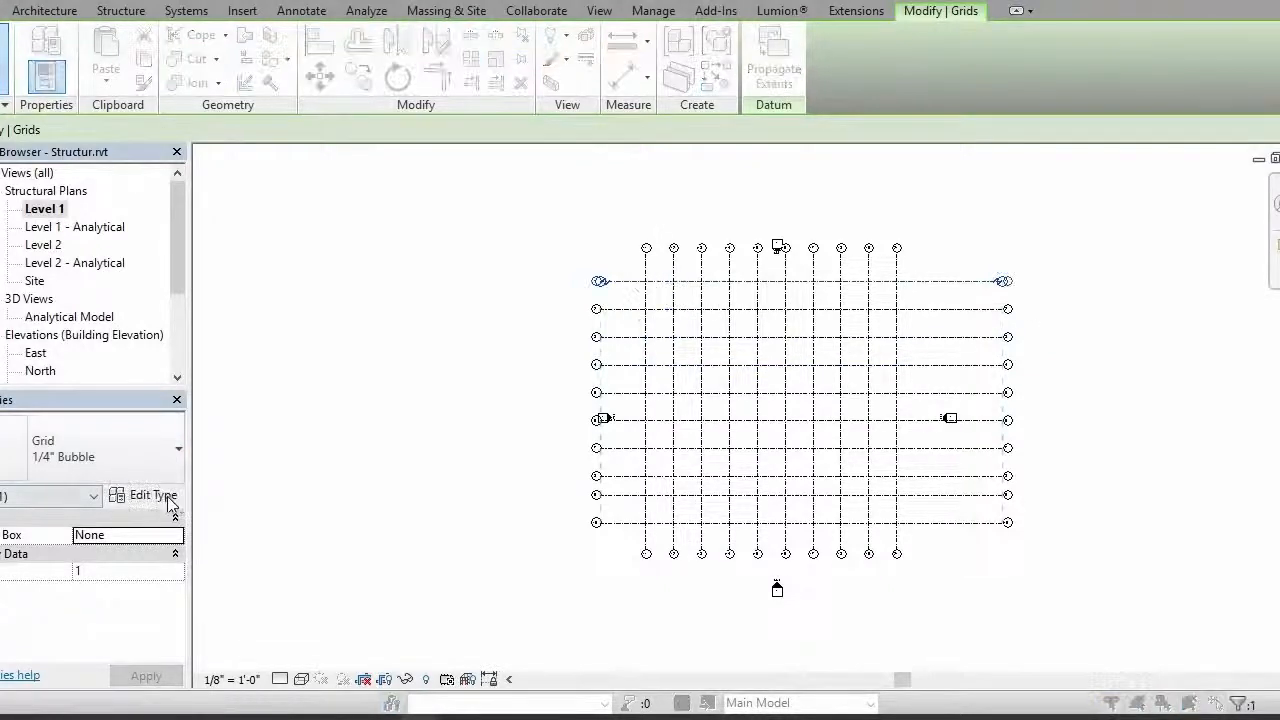
click(716, 304)
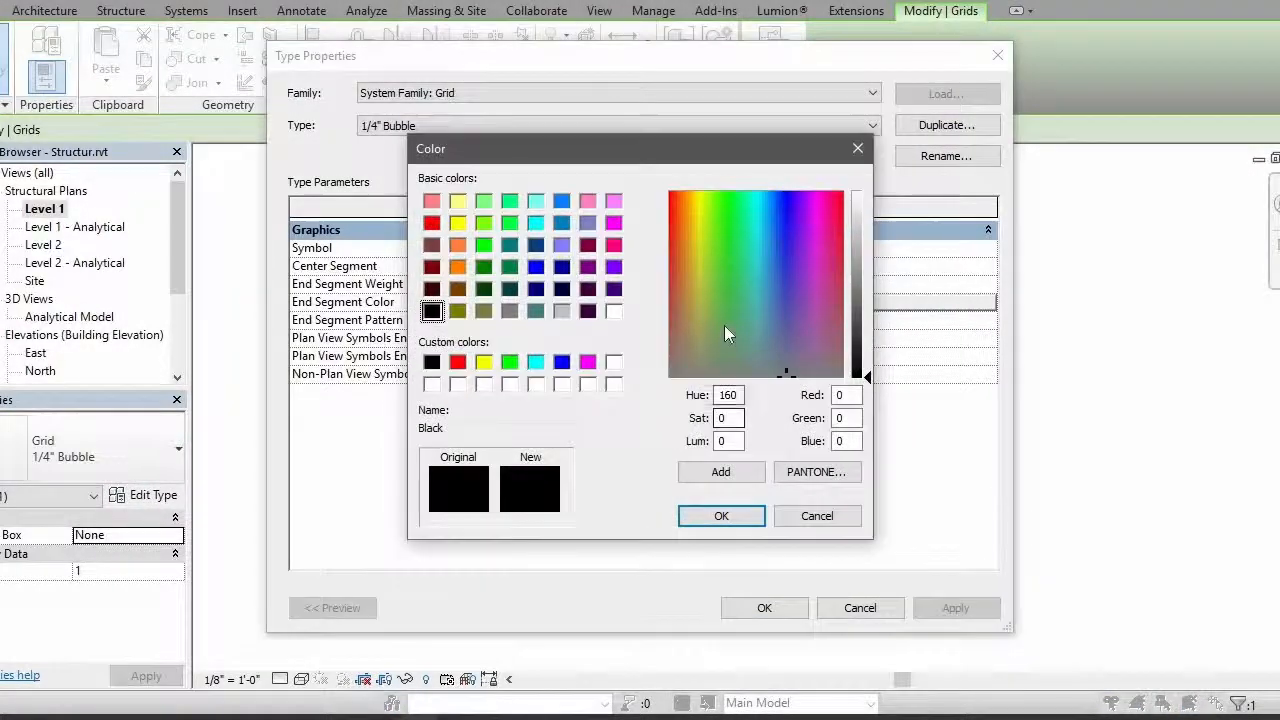
click(719, 272)
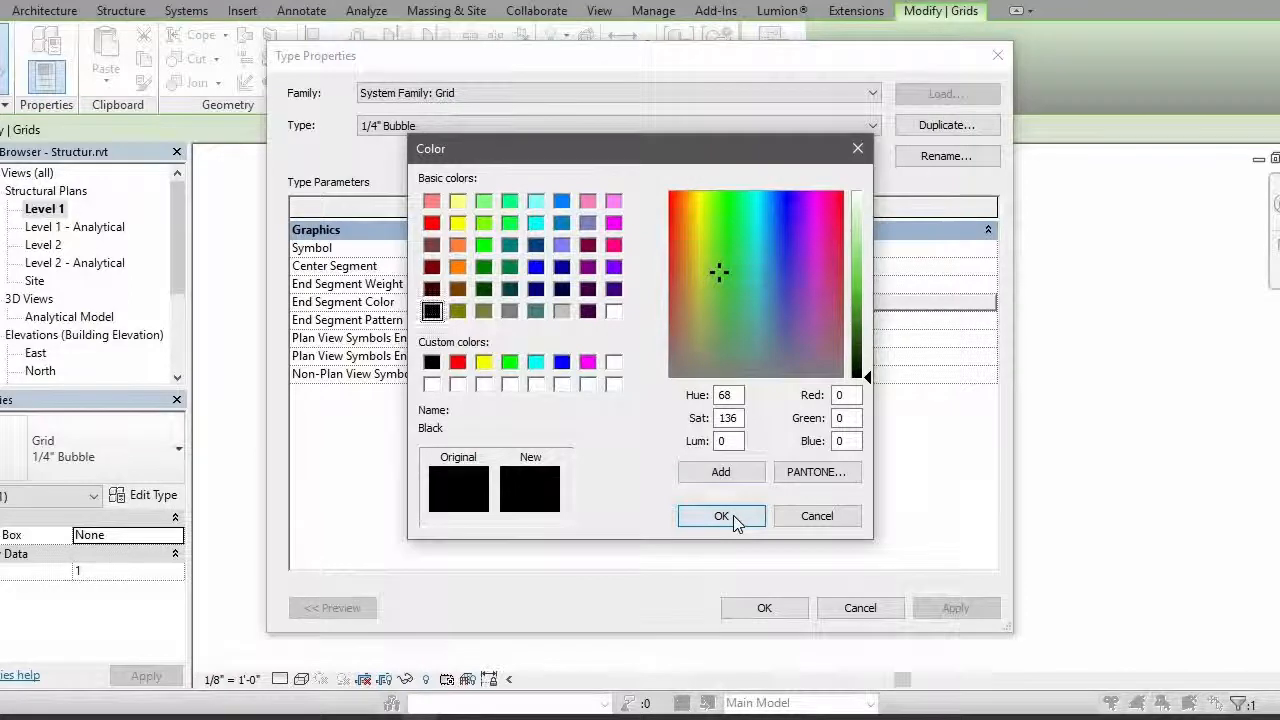
click(721, 516)
click(701, 304)
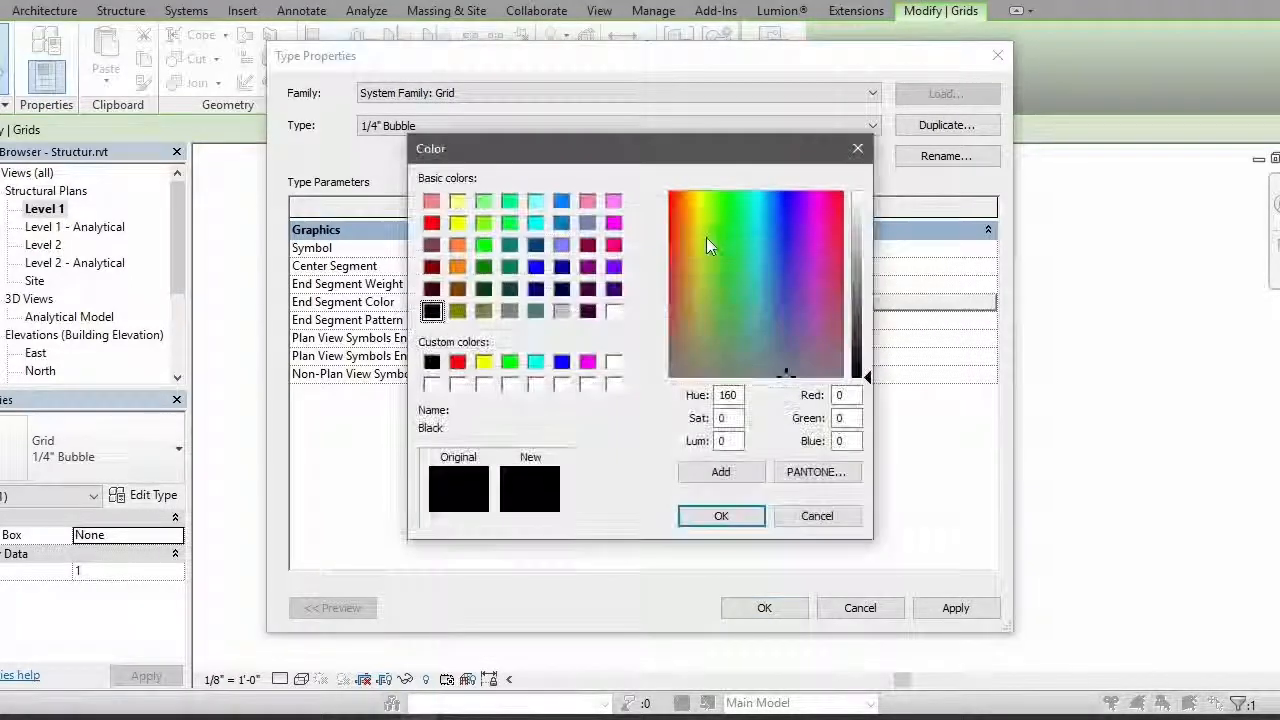
click(721, 237)
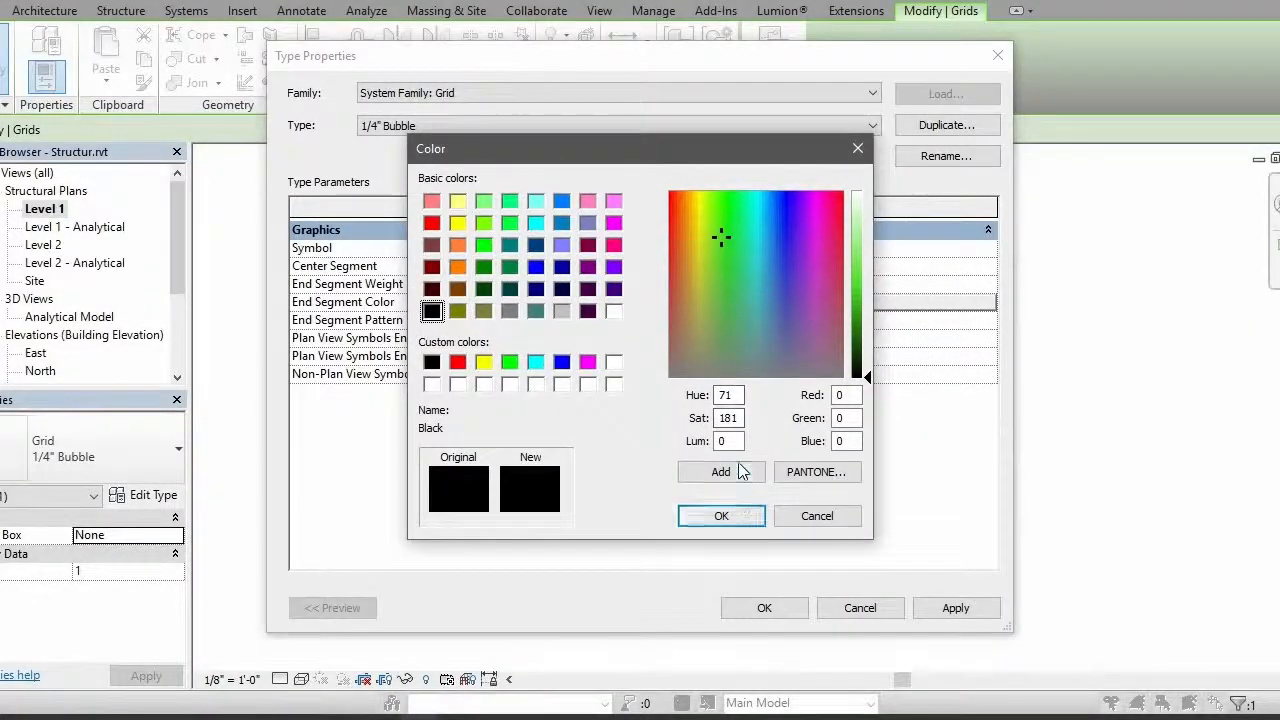
click(727, 518)
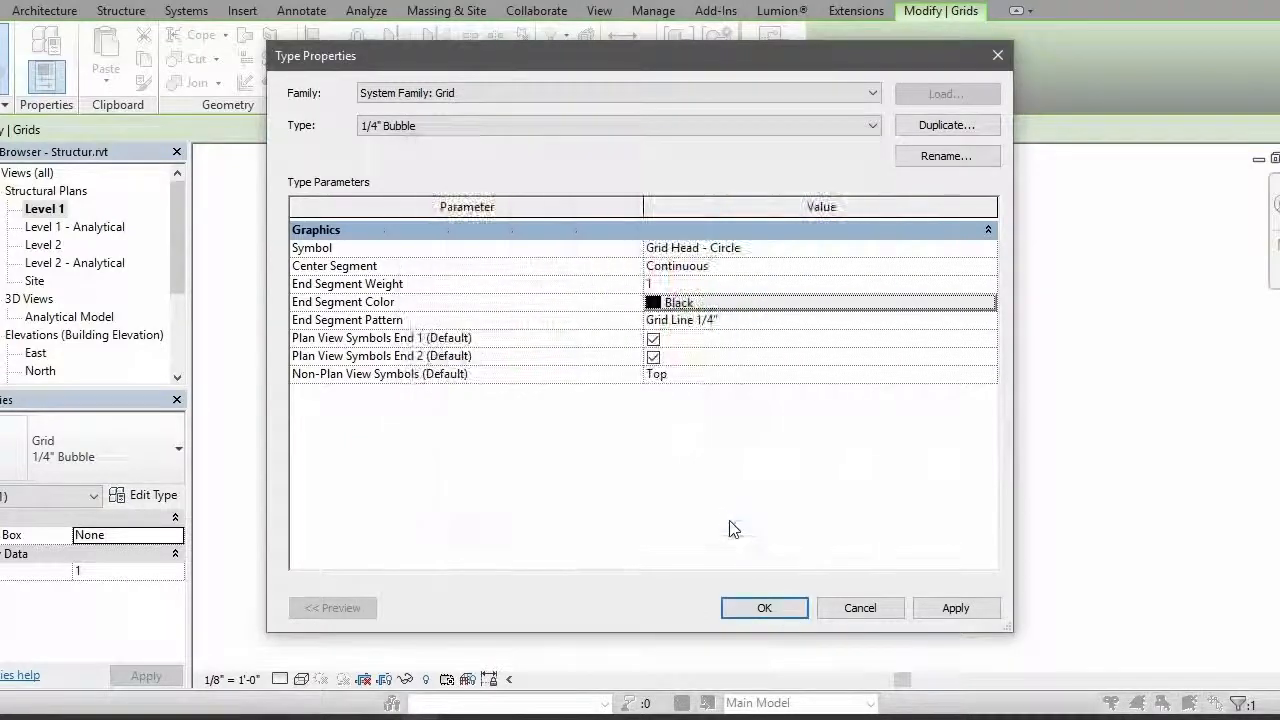
click(791, 607)
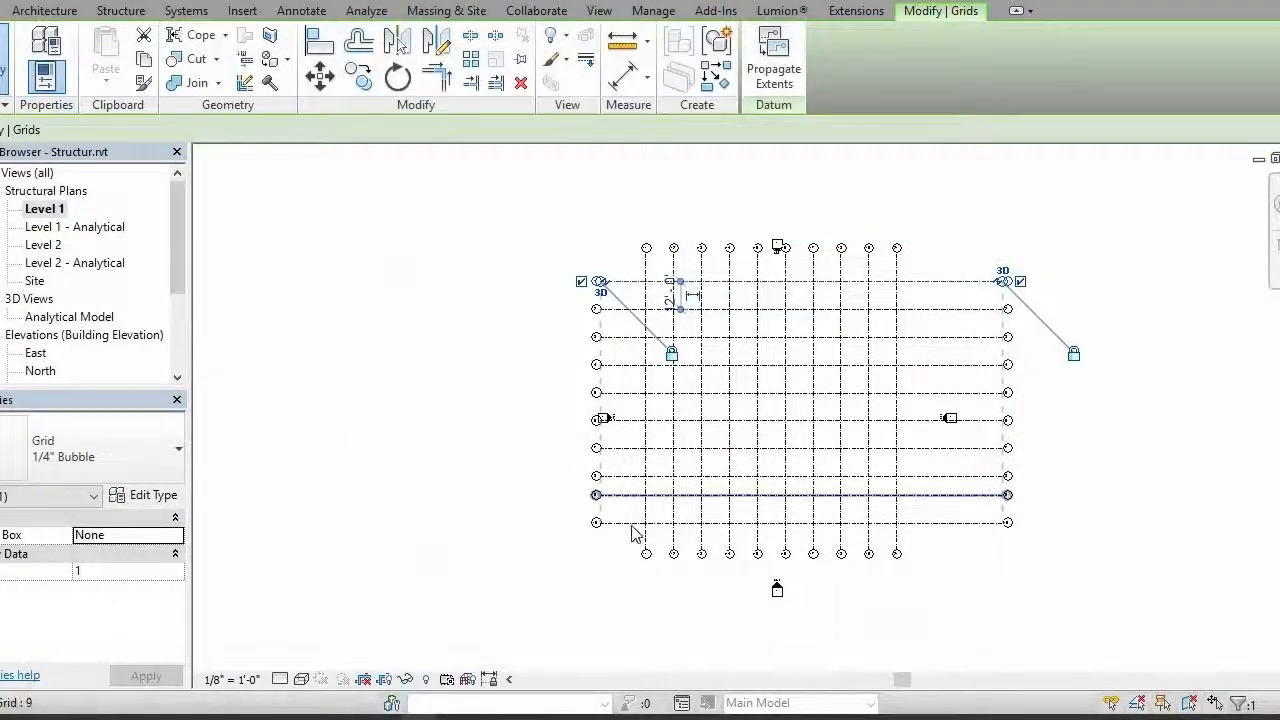
- Shorten all the aligned horizontal grid lines together by moving their east ends closer to the easternmost vertical grid line
scroll(570, 520, up, 4)
scroll(586, 480, up, 2)
scroll(586, 482, down, 6)
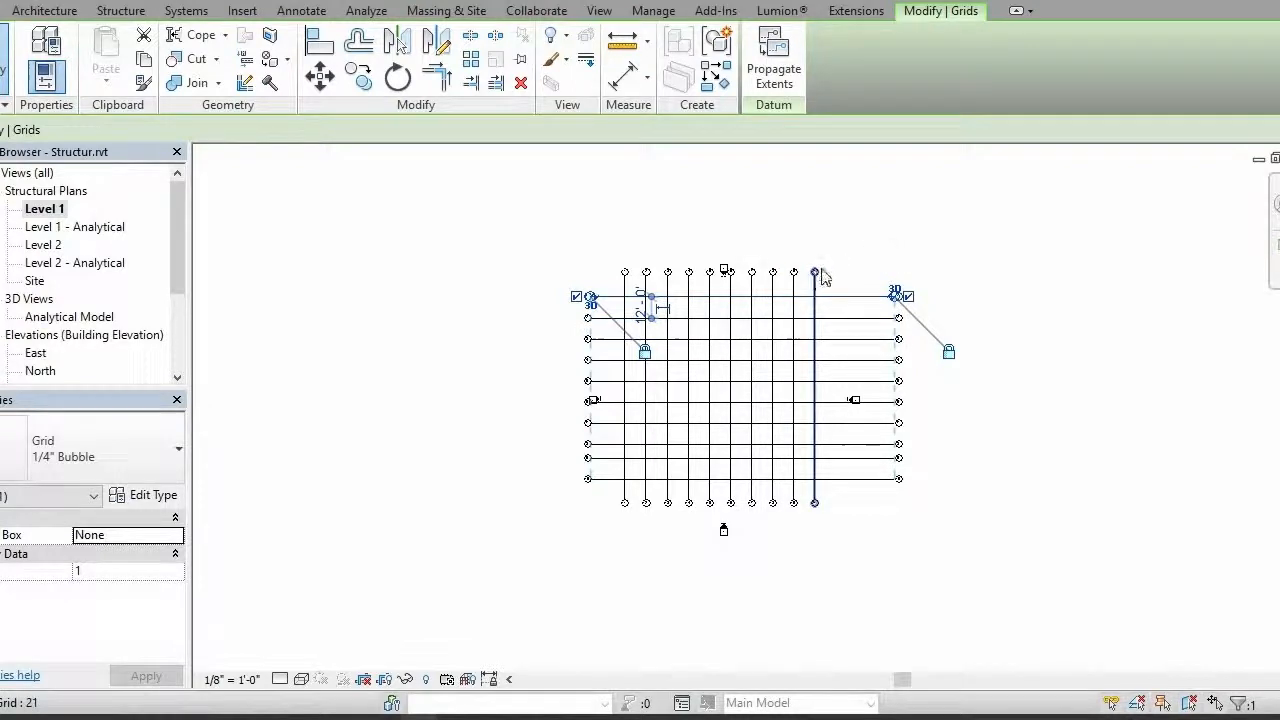
scroll(900, 318, up, 1)
scroll(900, 318, up, 4)
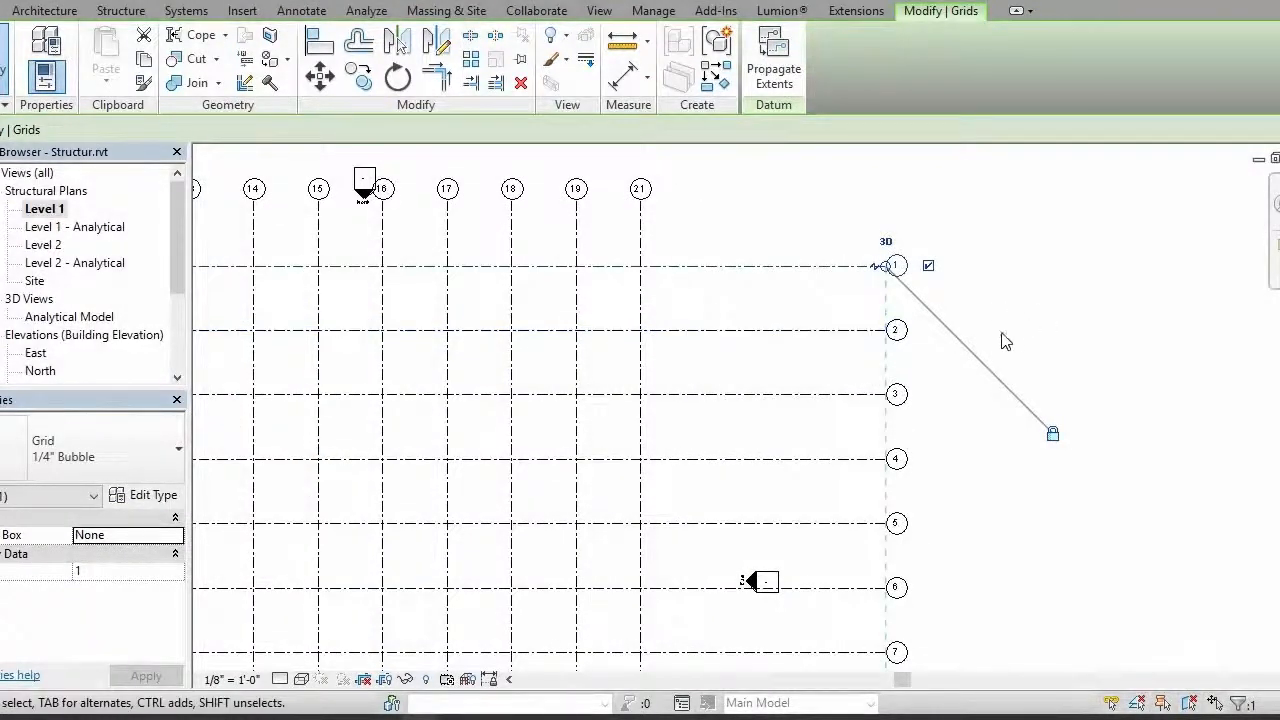
scroll(886, 264, up, 3)
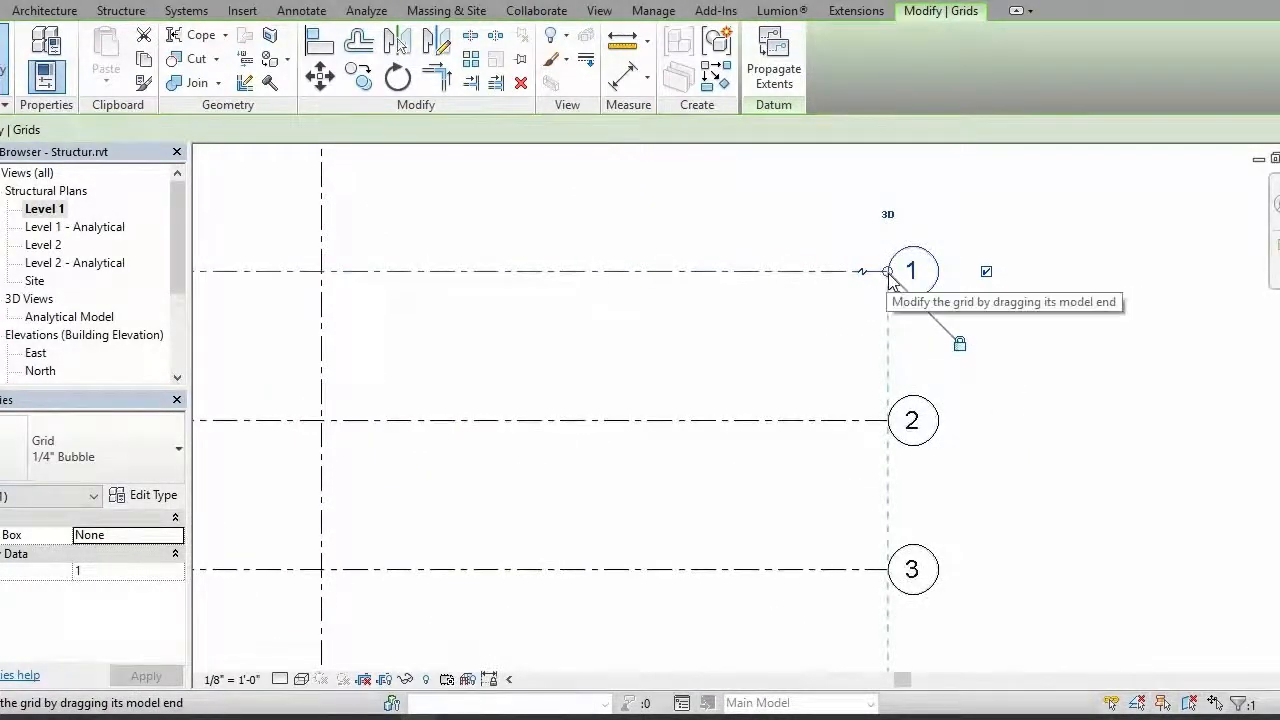
scroll(1110, 275, down, 4)
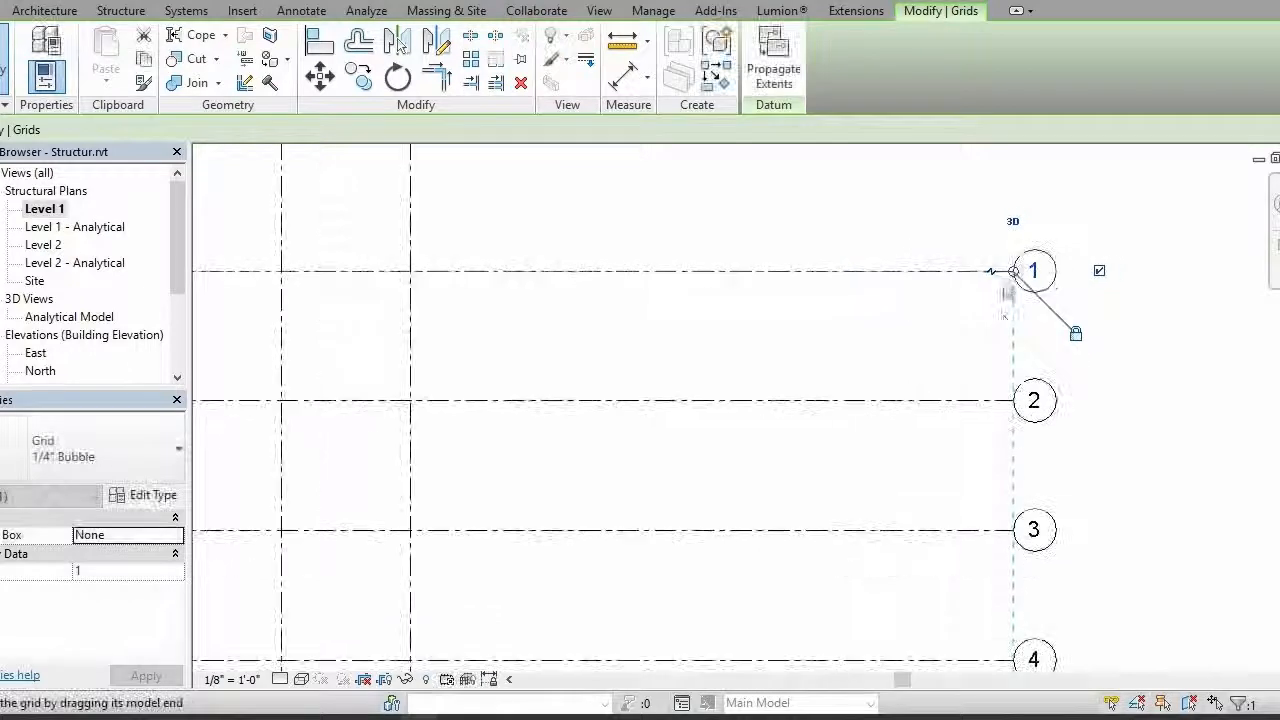
middle_drag(902, 393, 670, 379)
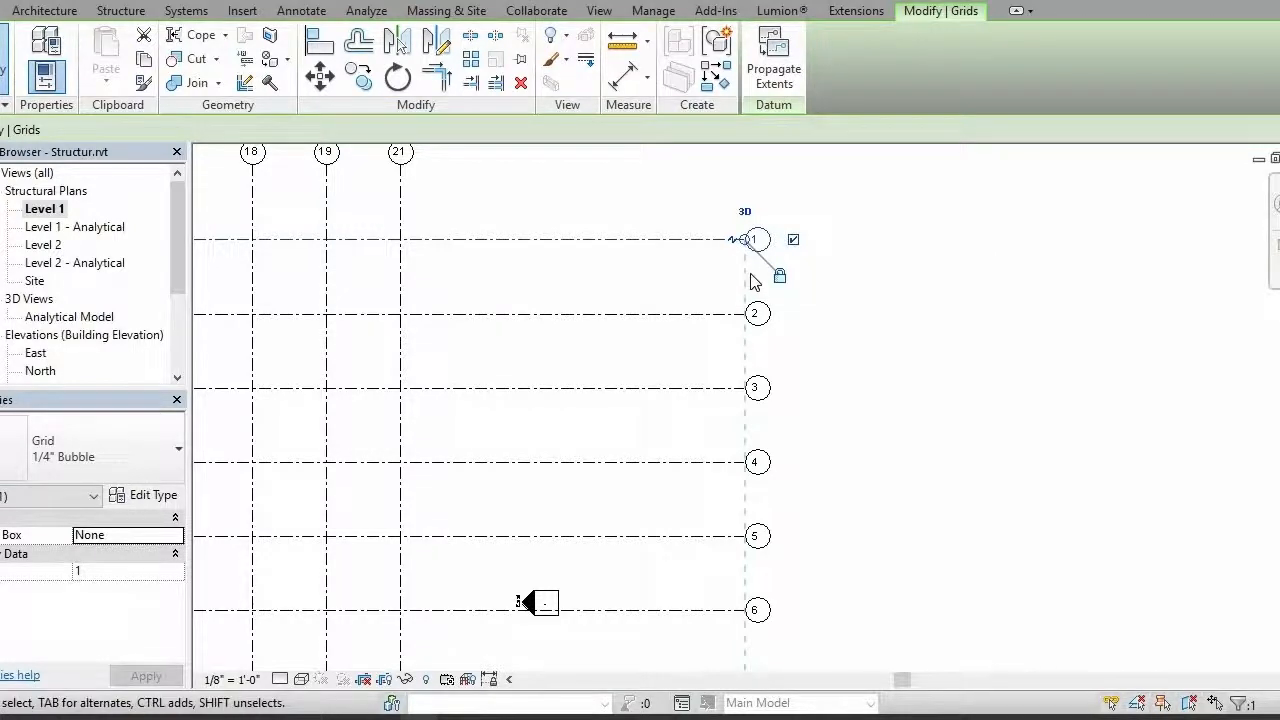
drag(724, 251, 528, 282)
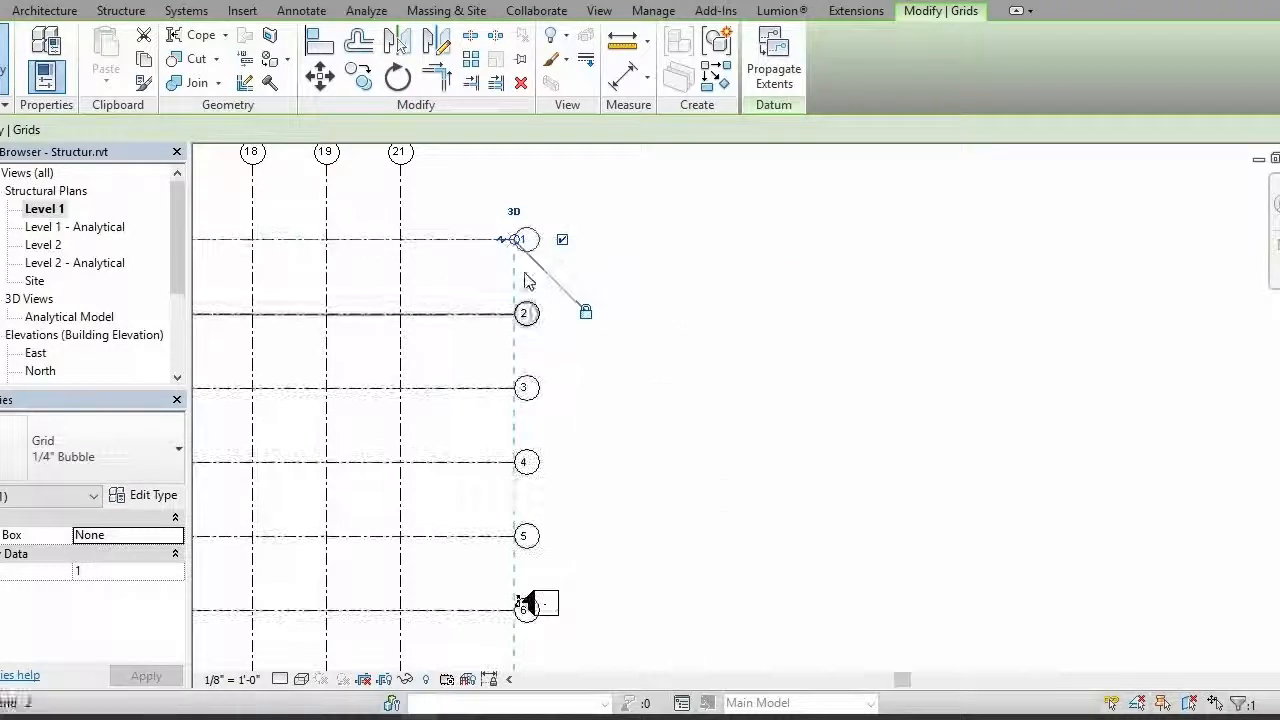
- Unlock the east end of grid line 2, extend it eastward on its own, and return it to alignment with its neighbours
click(504, 322)
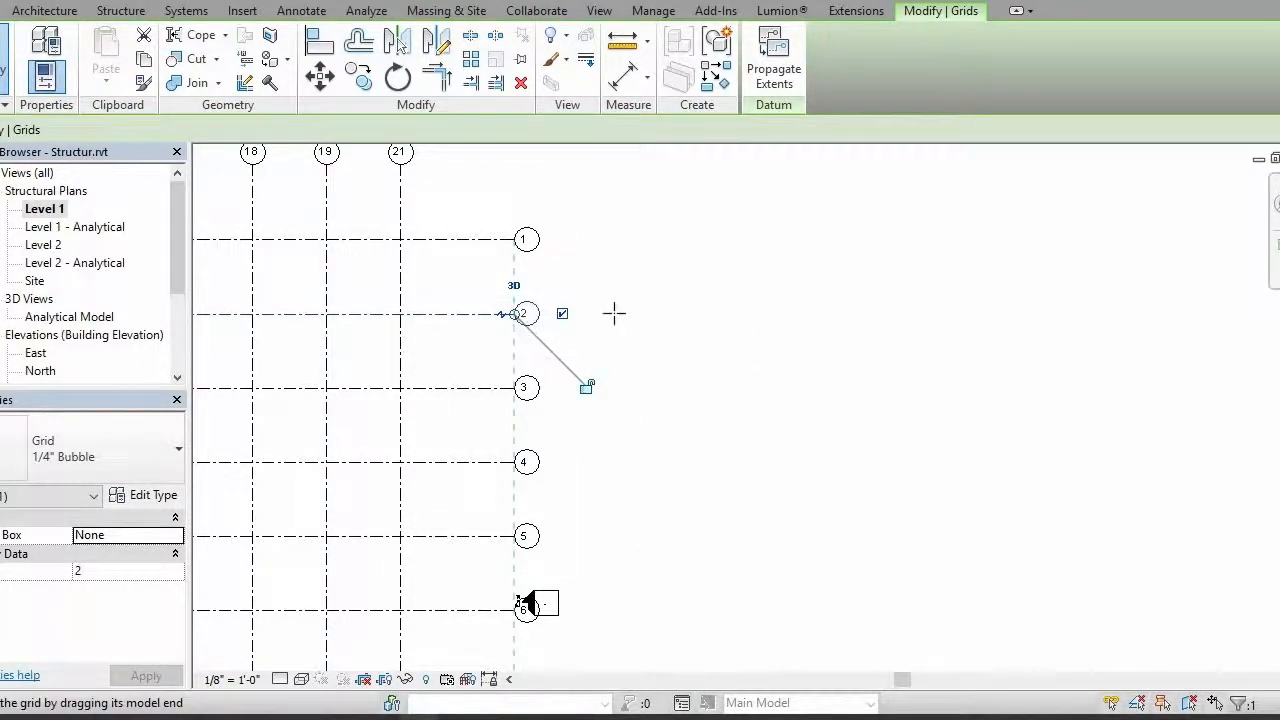
drag(614, 314, 741, 314)
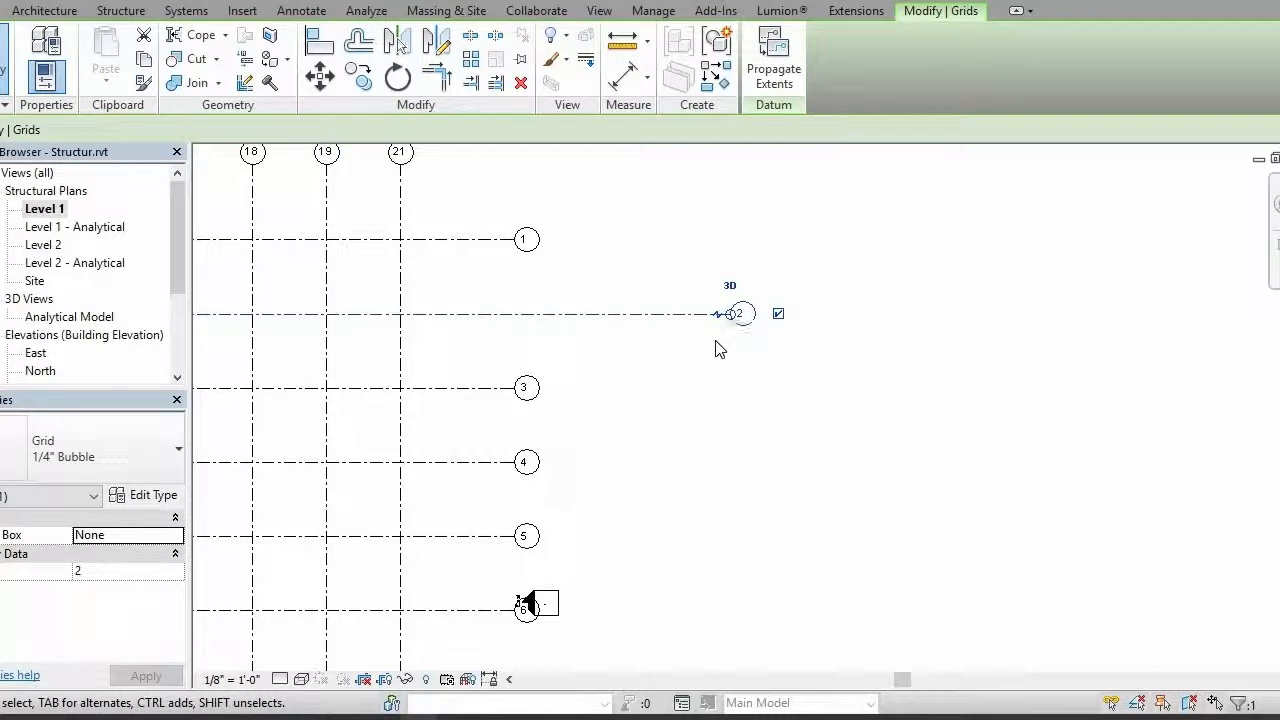
drag(733, 318, 523, 315)
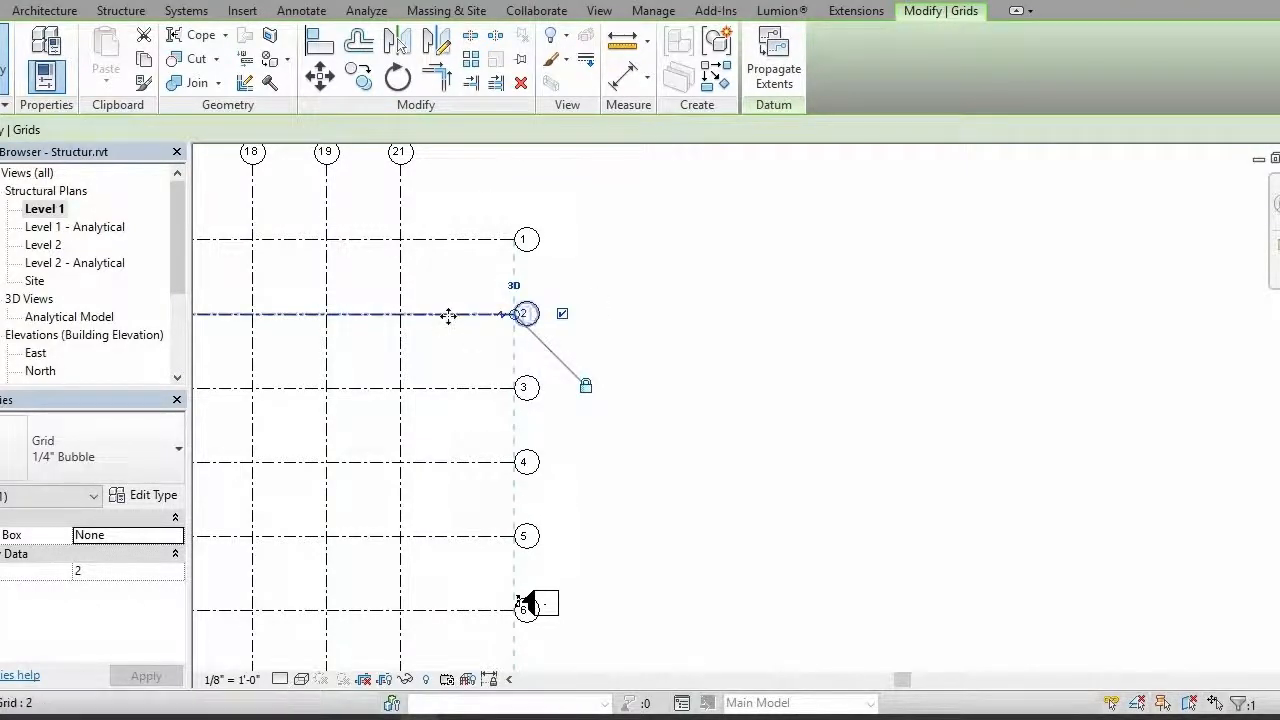
- Add an elbow to the east bubble of grid line 2, shift the bubble slightly, and straighten it back in line
scroll(480, 345, down, 5)
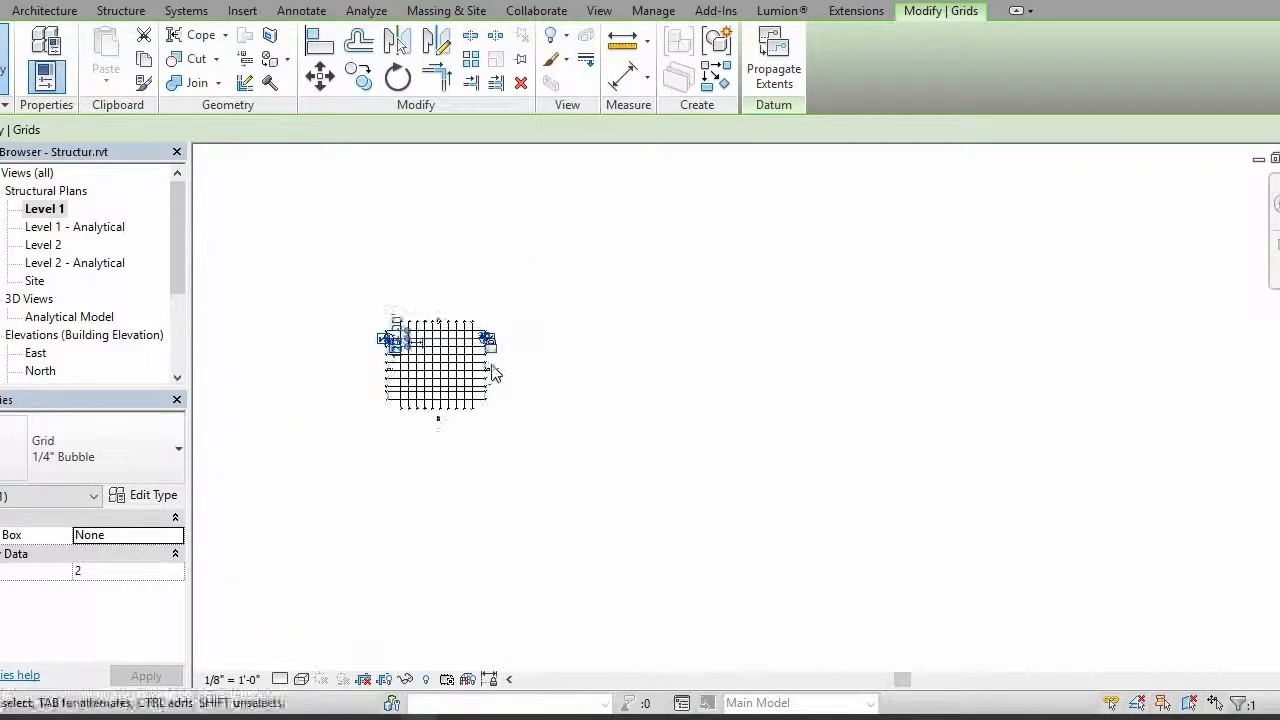
scroll(487, 342, up, 5)
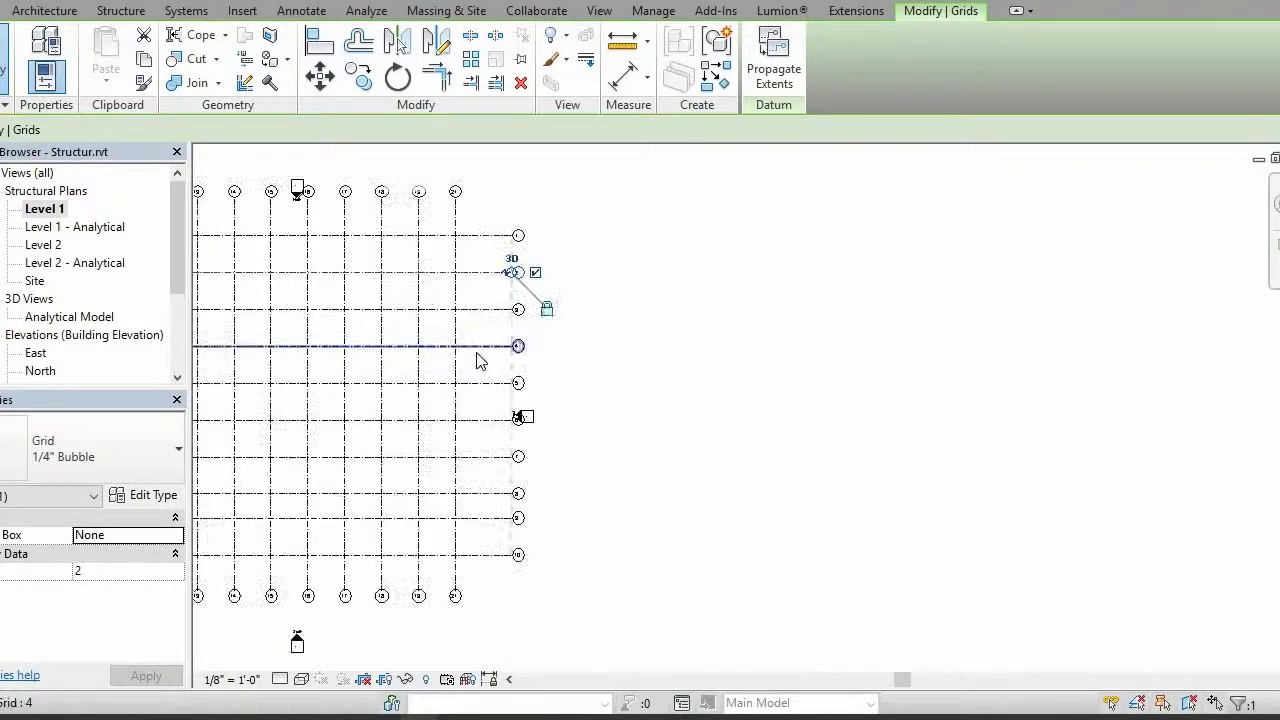
middle_drag(517, 228, 505, 330)
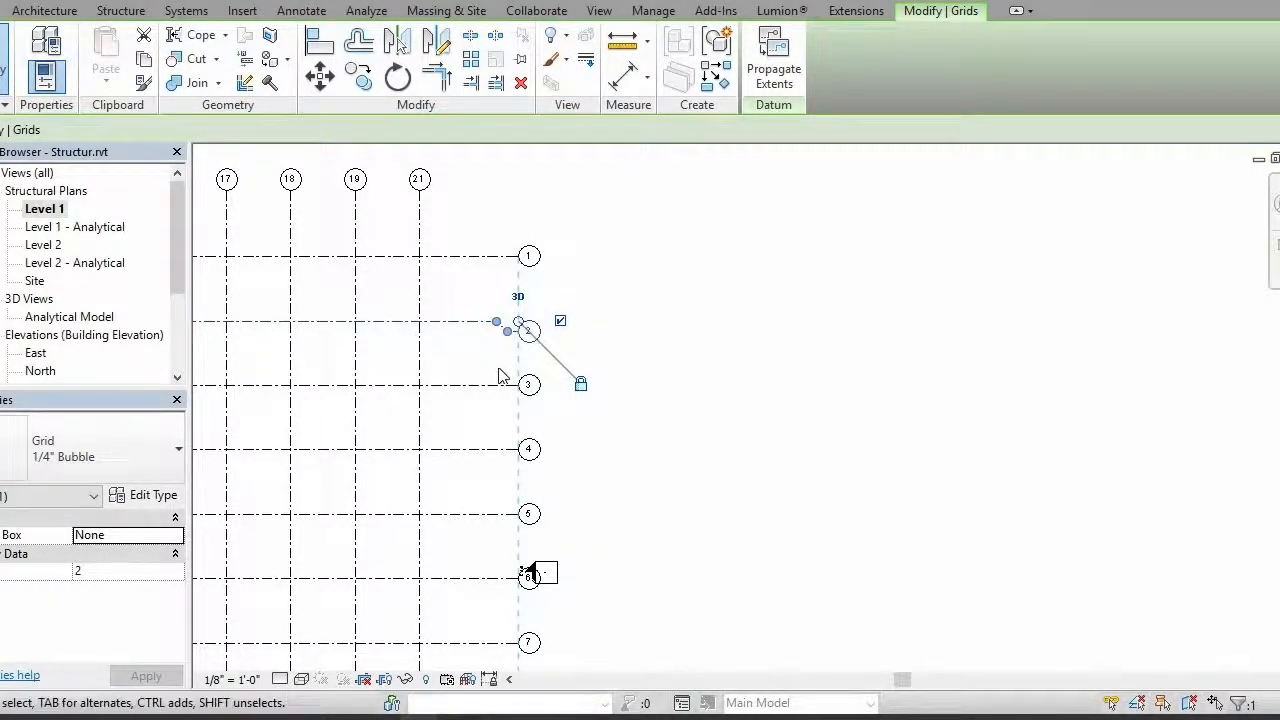
drag(507, 341, 451, 325)
drag(511, 354, 510, 328)
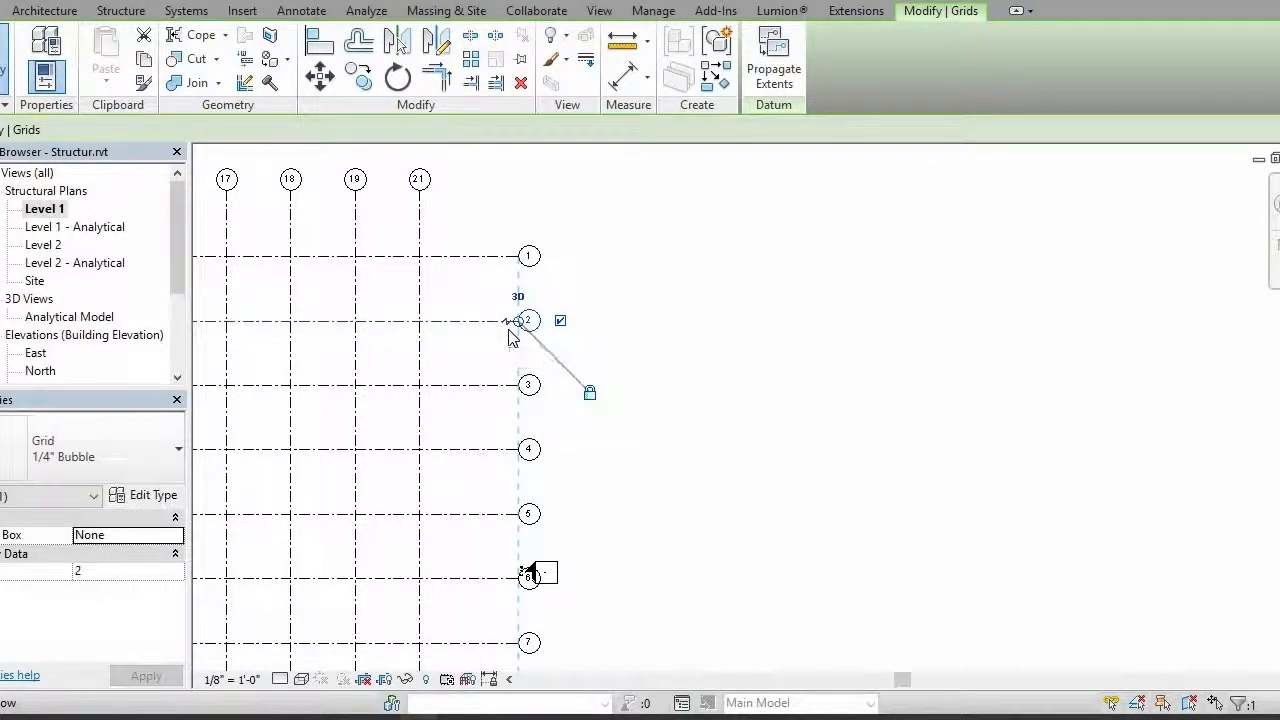
- Place an aligned dimension string across vertical grid lines 11 to 15, between horizontal grid line 10 and the southern bubbles
scroll(440, 460, down, 5)
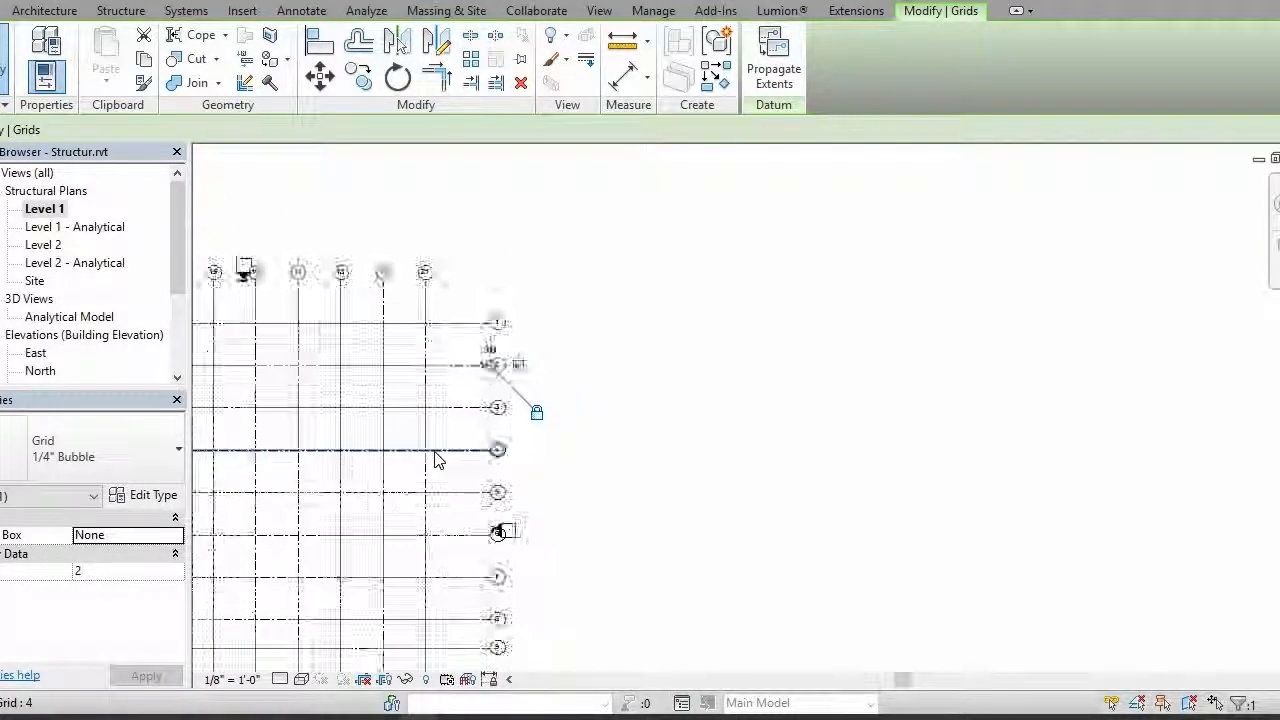
middle_drag(613, 376, 680, 309)
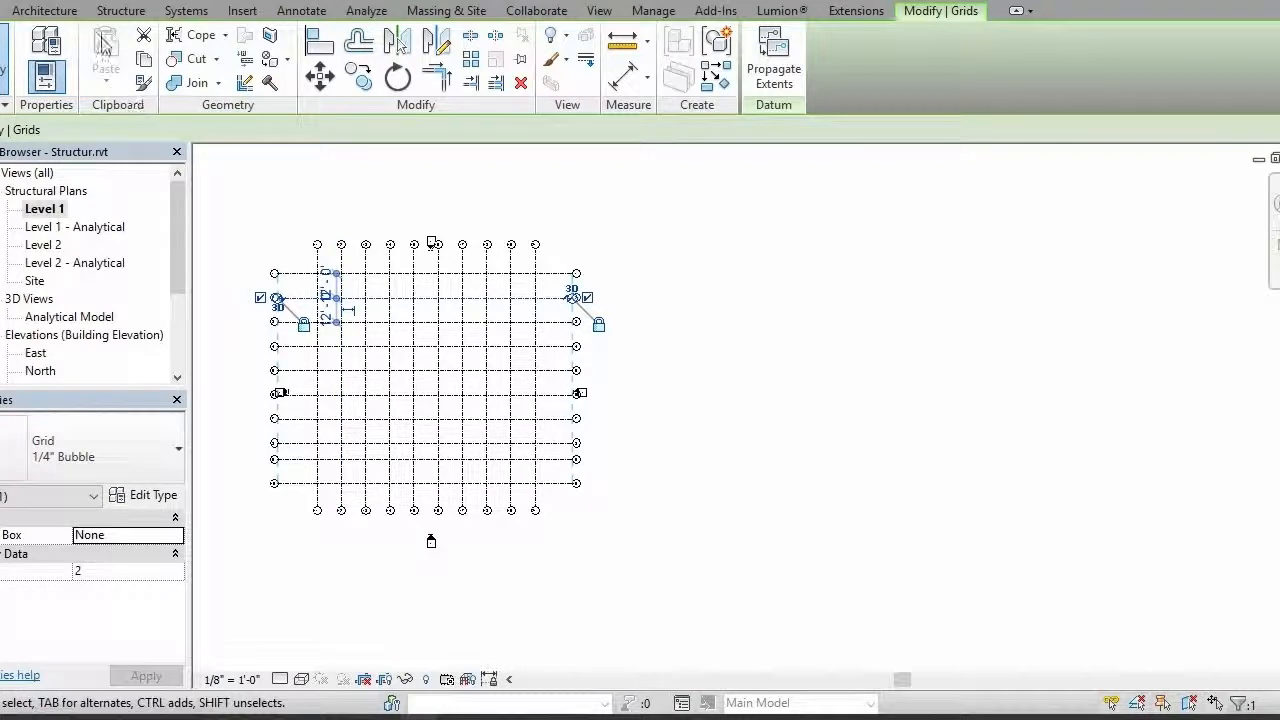
click(318, 11)
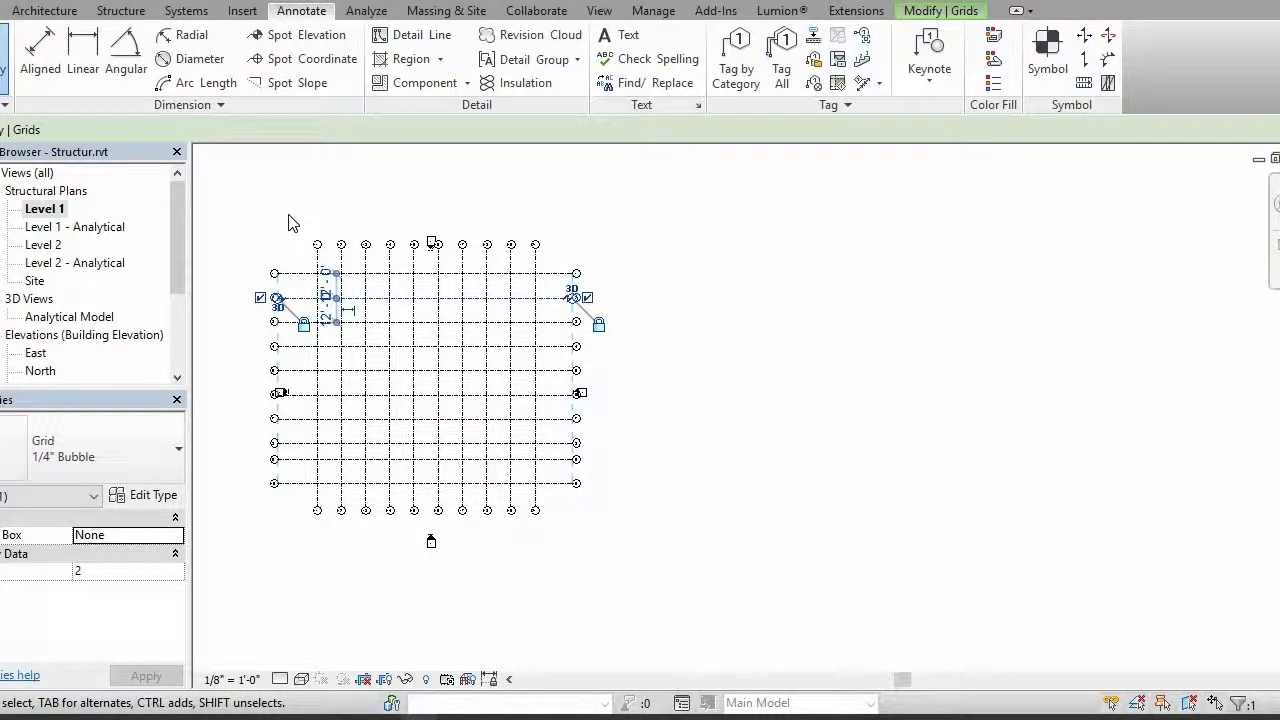
click(40, 60)
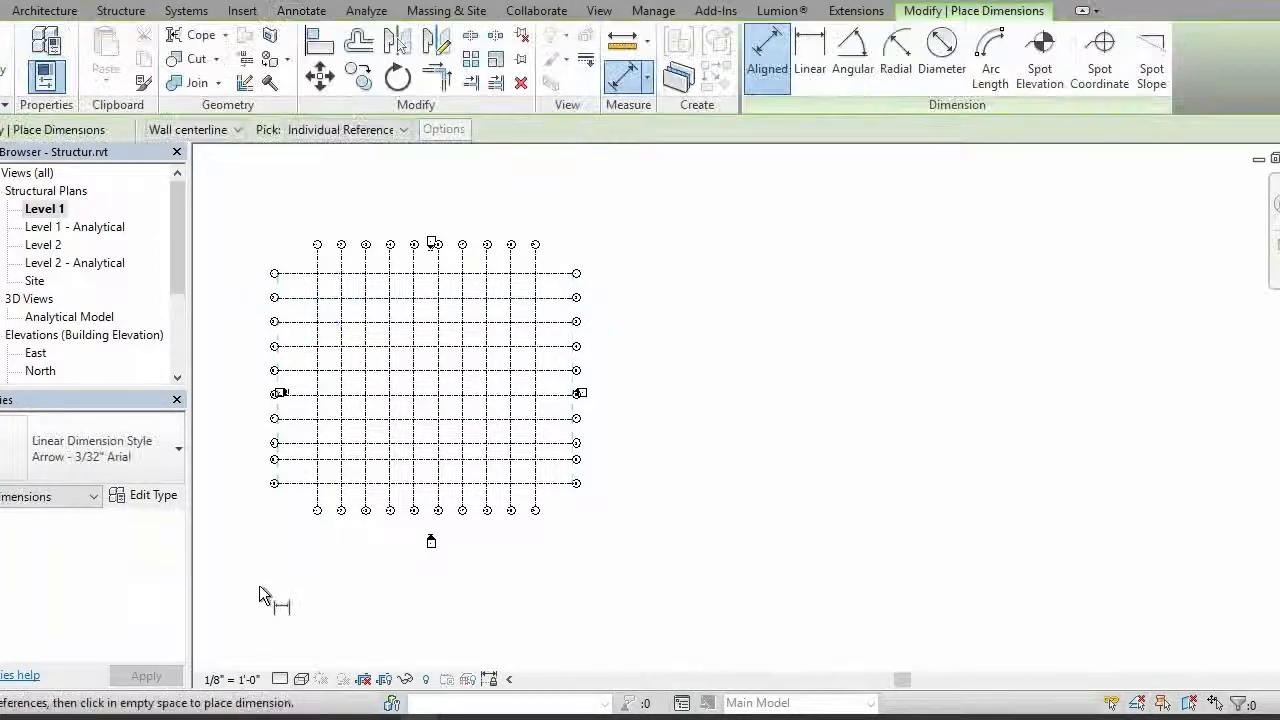
scroll(295, 508, up, 5)
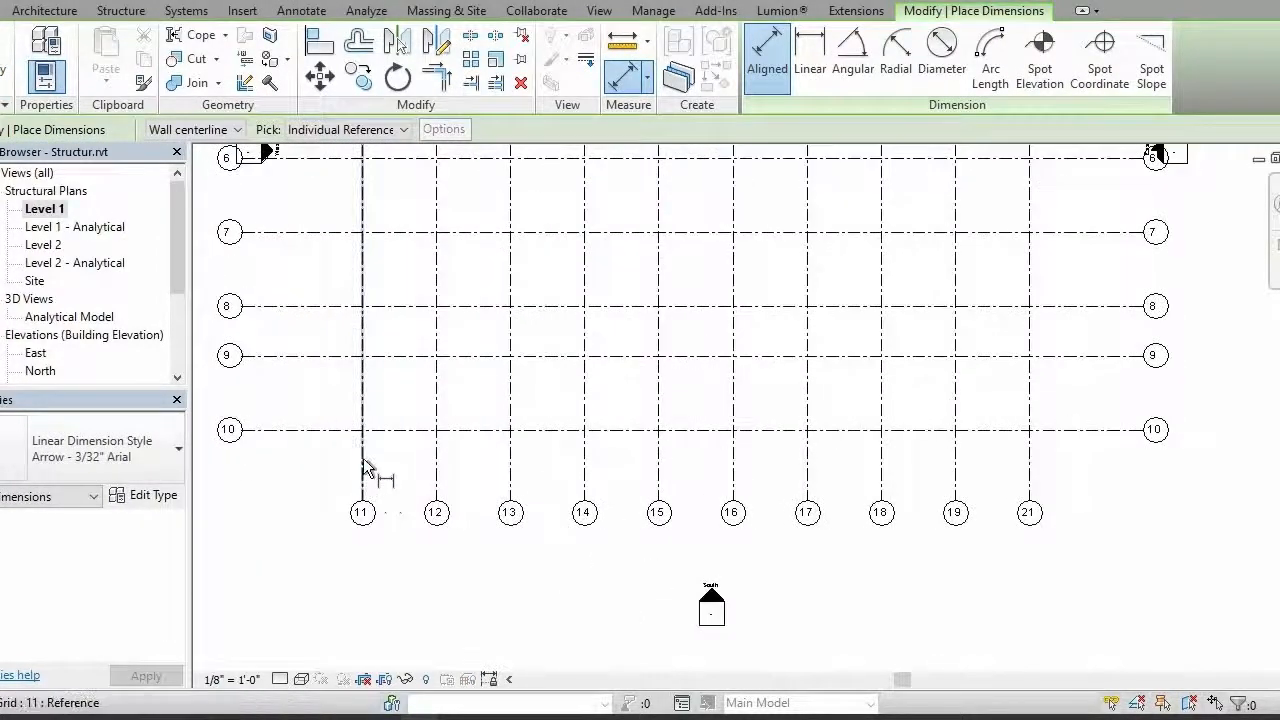
click(365, 470)
click(437, 470)
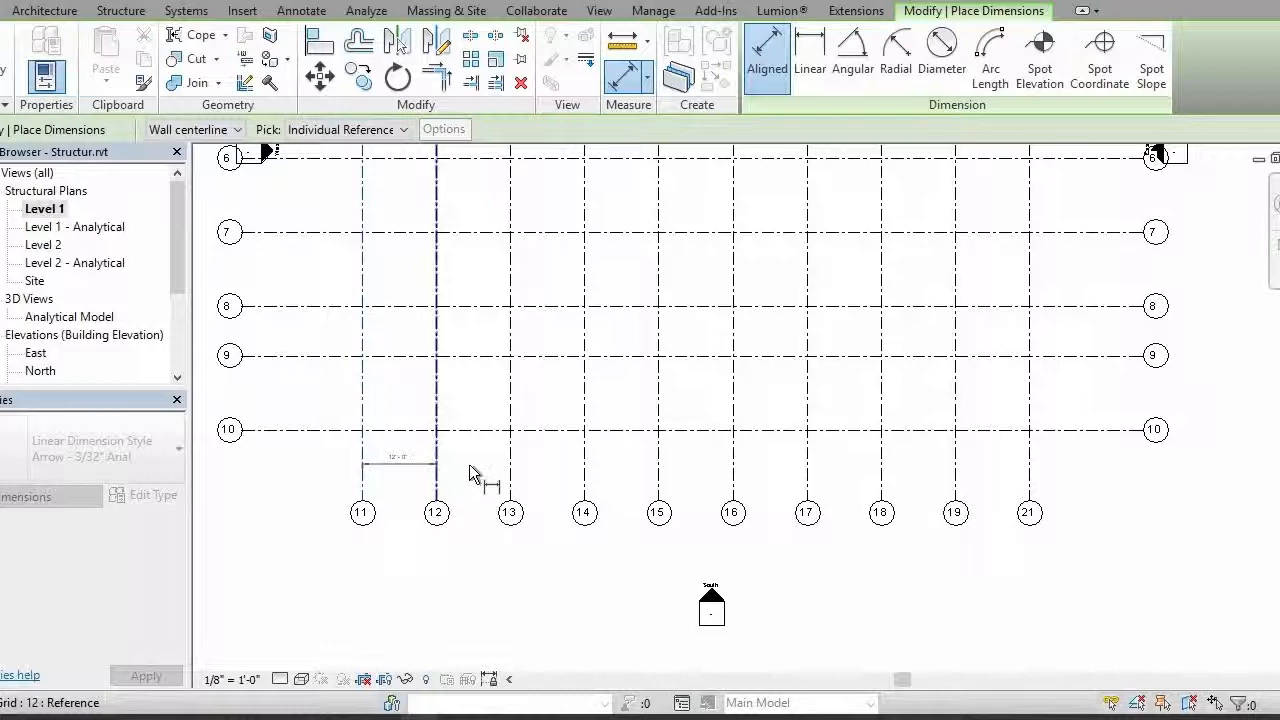
click(511, 470)
click(585, 470)
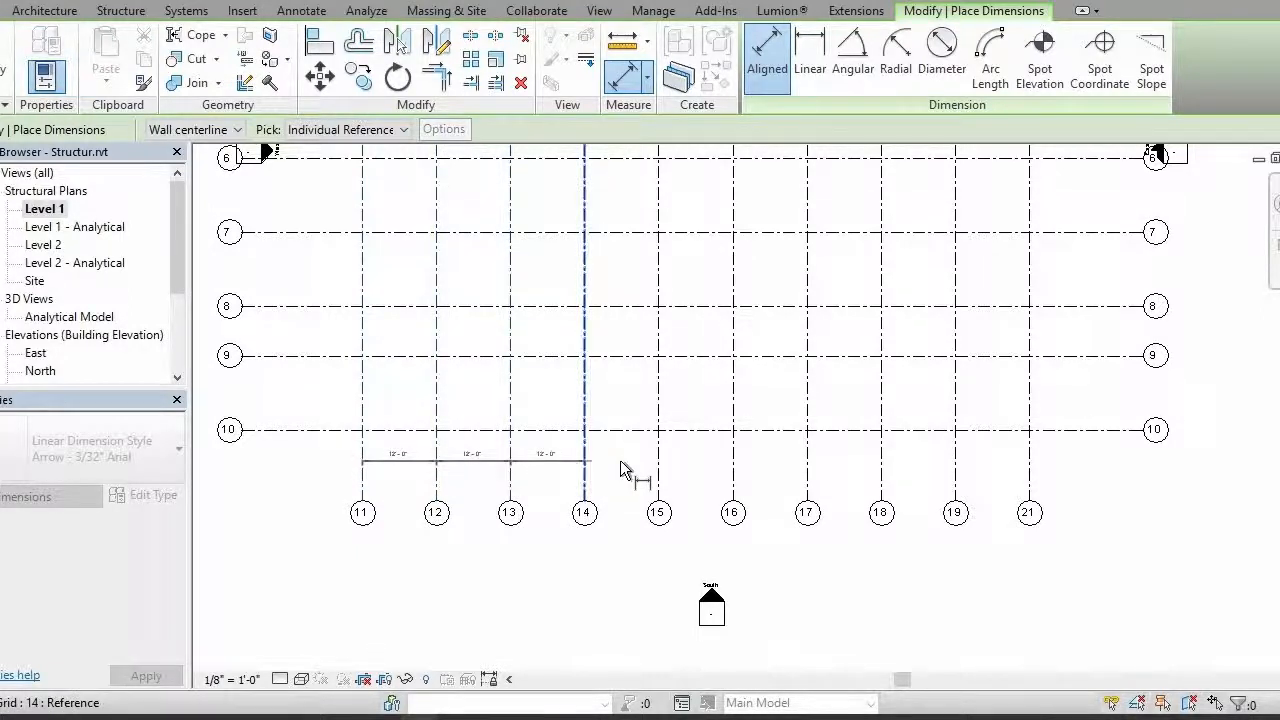
click(659, 477)
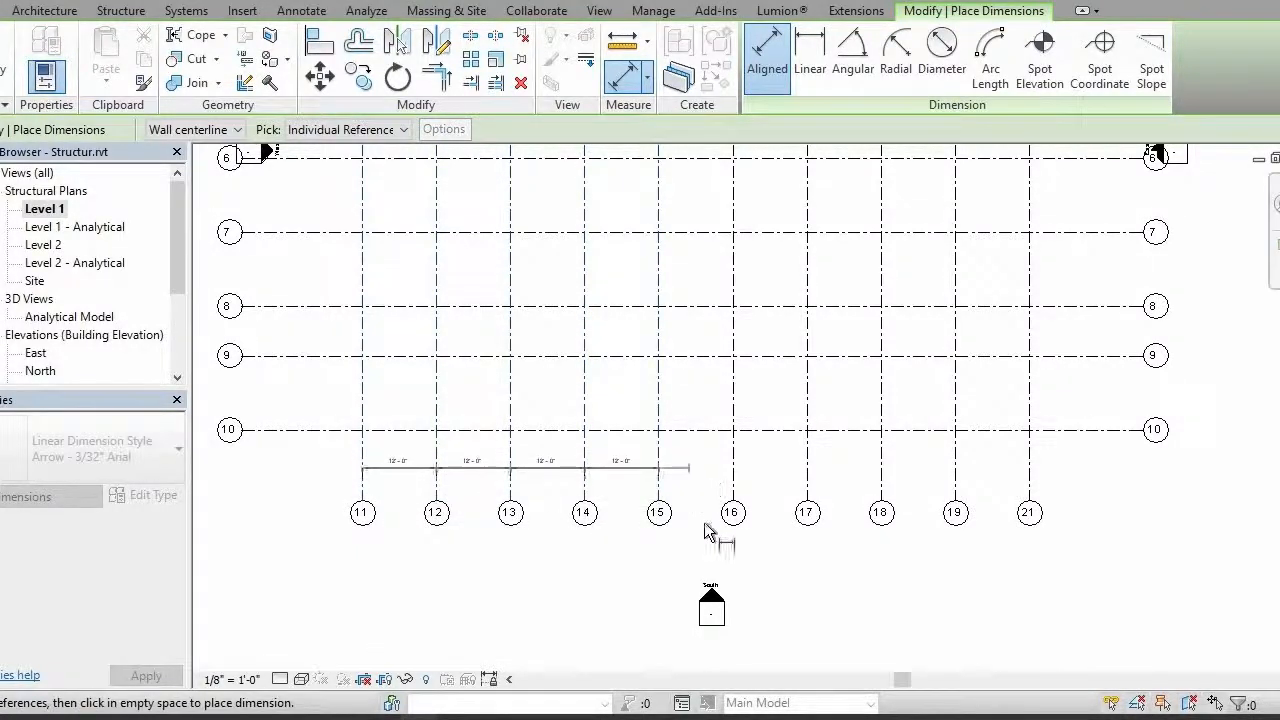
click(700, 525)
scroll(650, 482, up, 5)
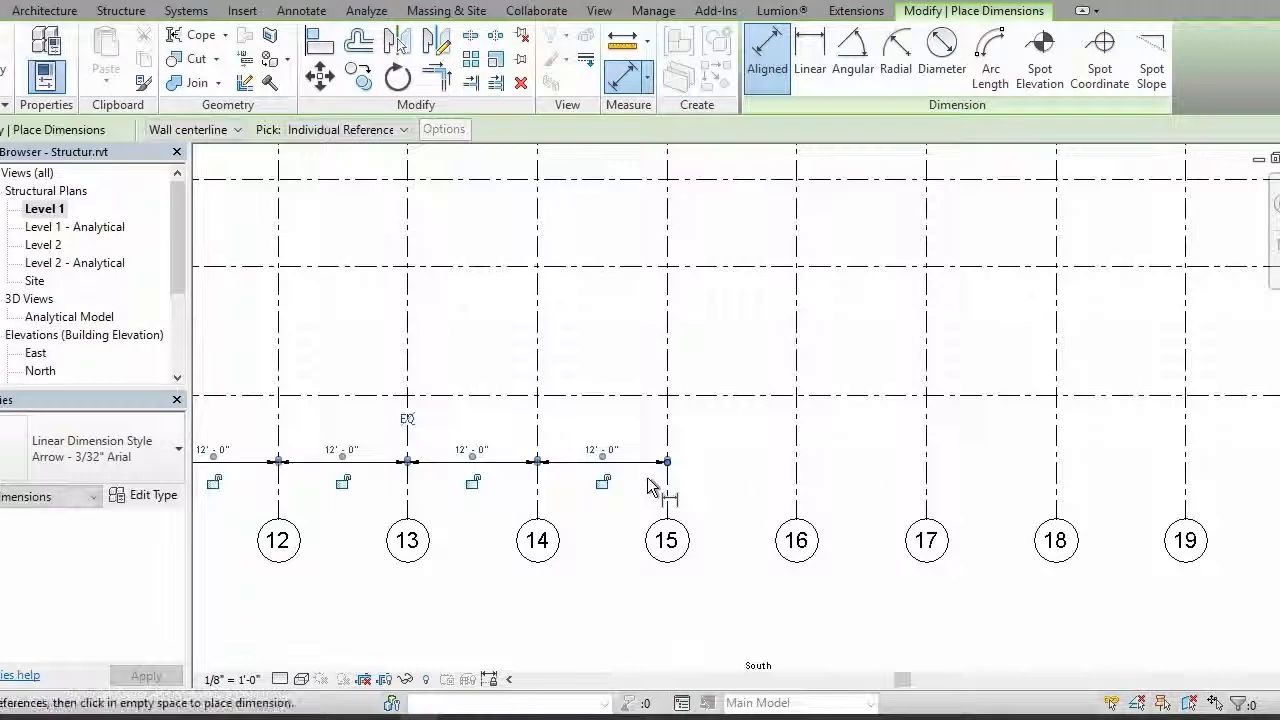
key(Escape)
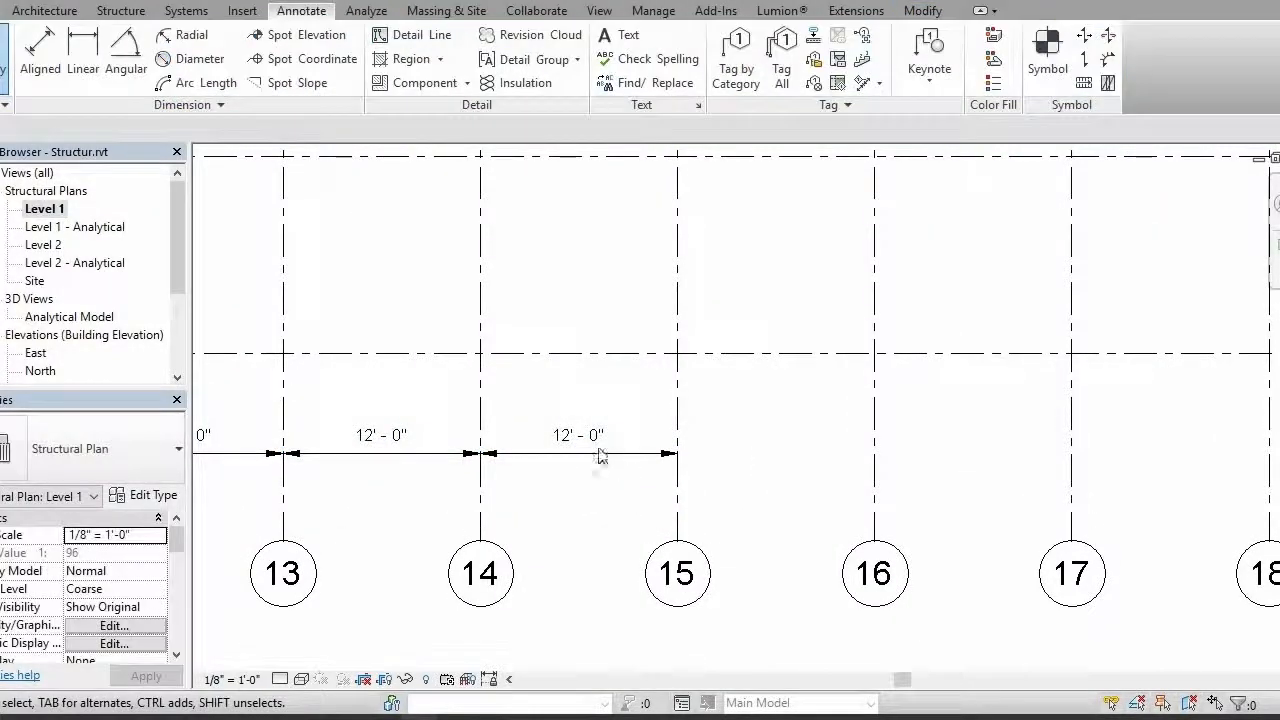
- Edit the witness lines of the southern dimension string to extend it from grid line 15 to grid line 16
scroll(468, 460, down, 2)
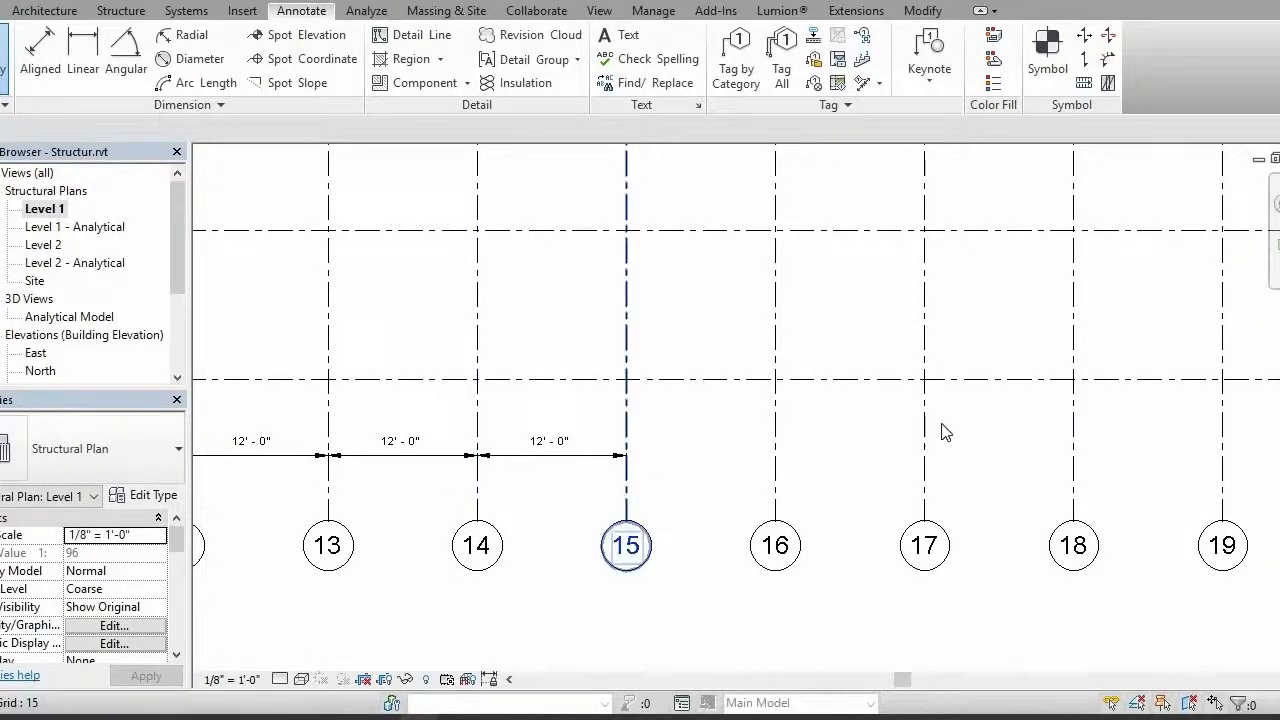
click(535, 457)
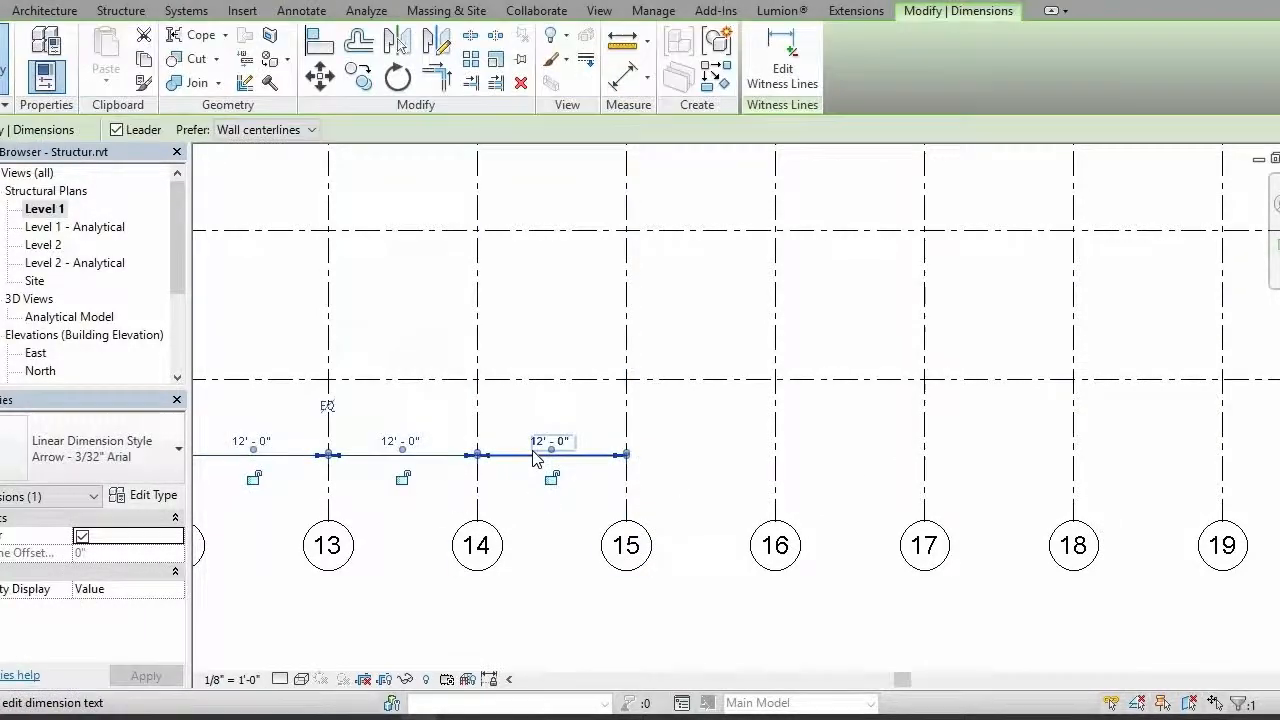
click(782, 66)
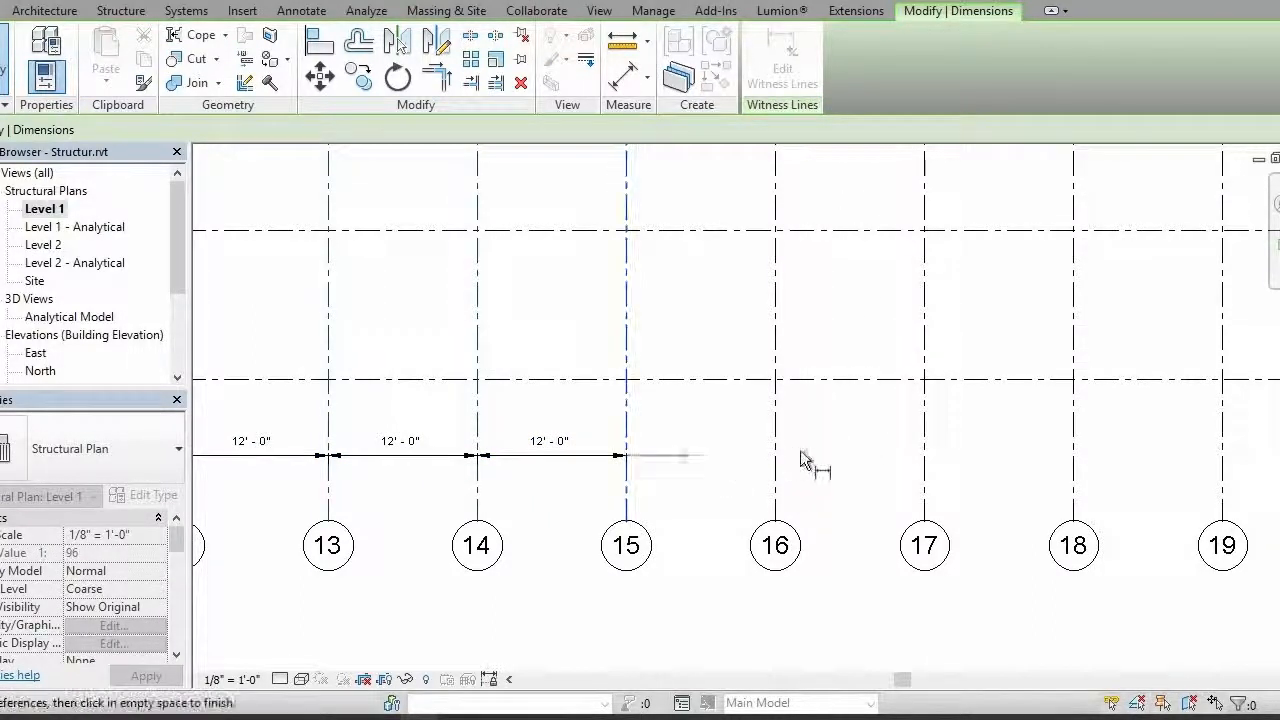
click(775, 462)
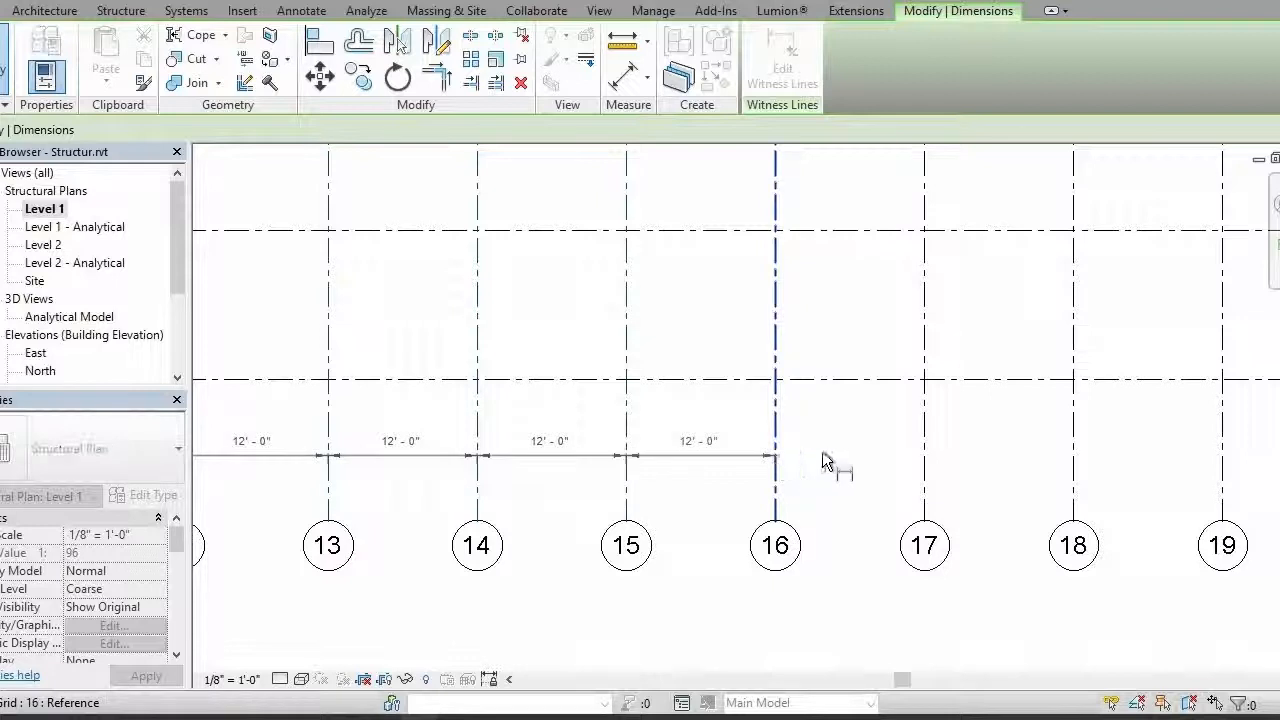
click(990, 455)
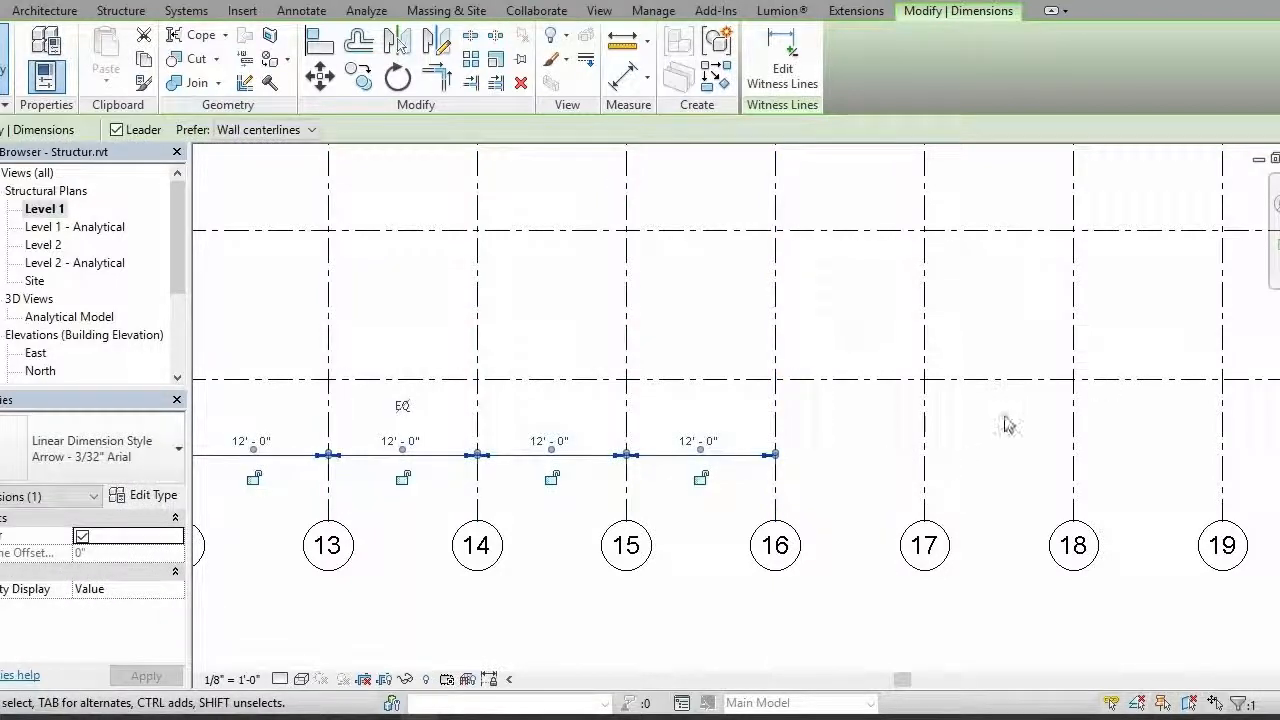
click(800, 72)
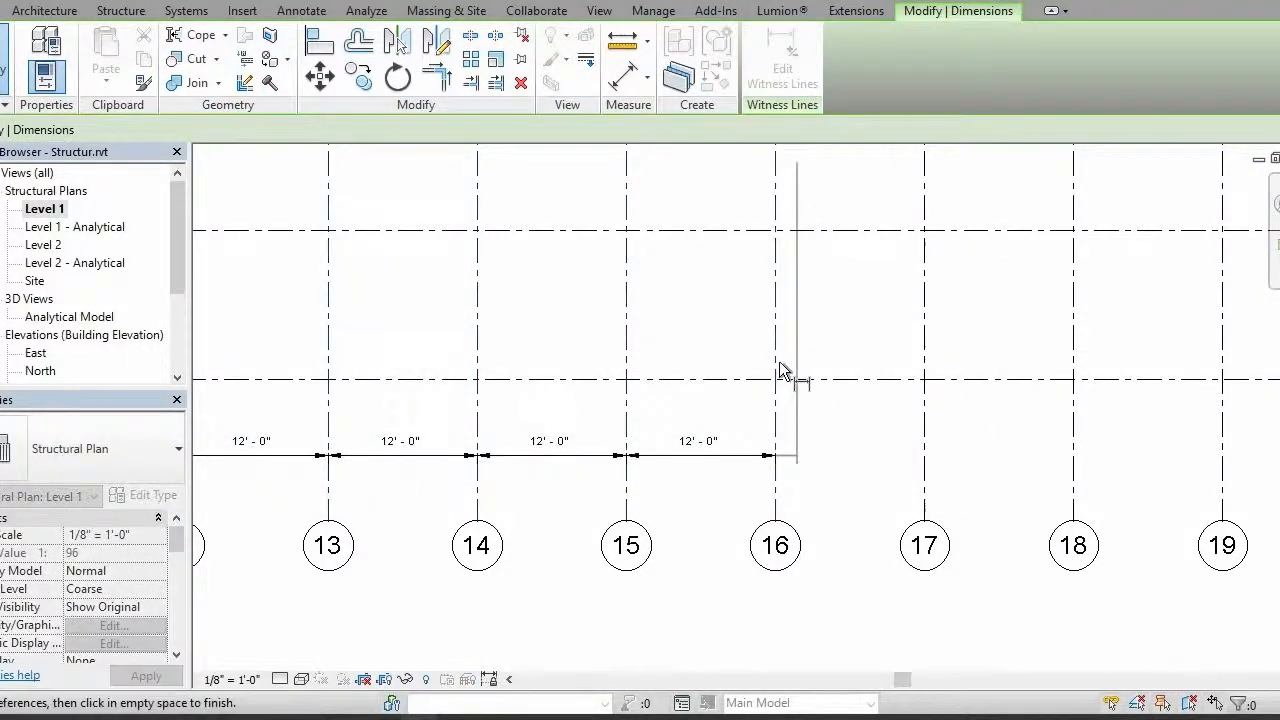
click(772, 458)
click(926, 458)
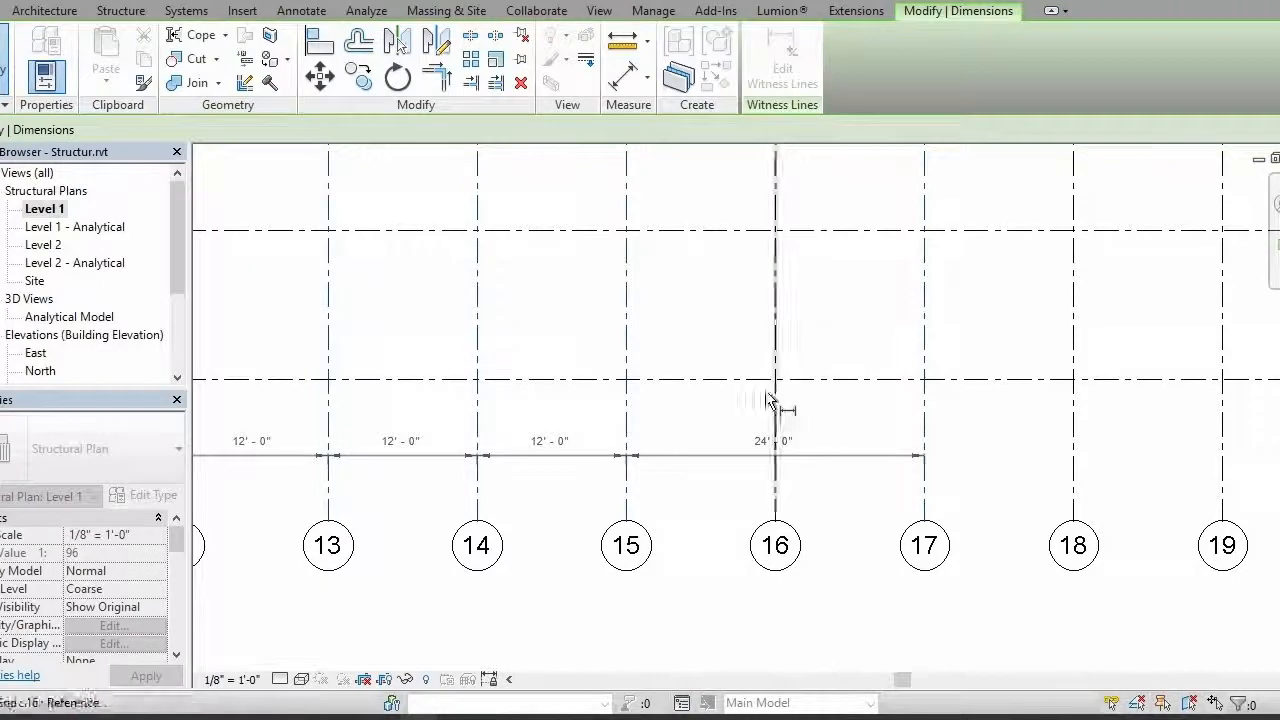
key(Escape)
key(Escape)
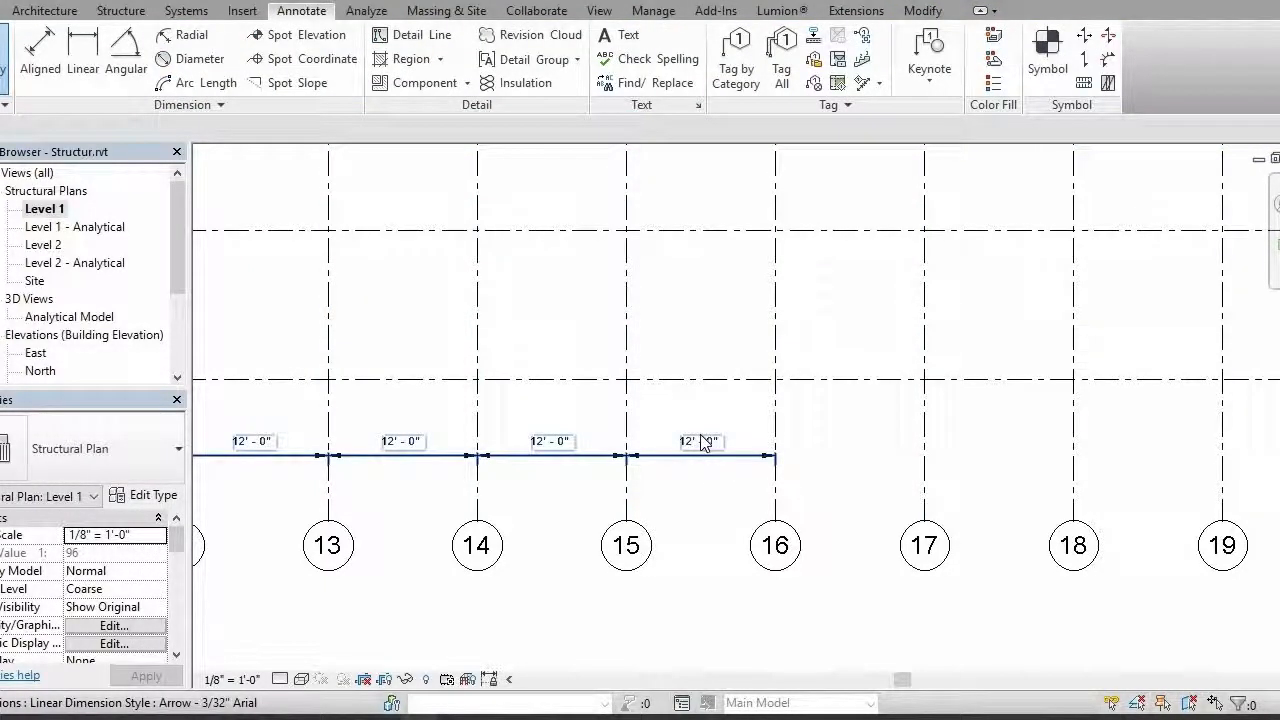
- Check the grid layout in the Level 2 and Site structural plans and return to the Level 1 plan
scroll(705, 510, down, 5)
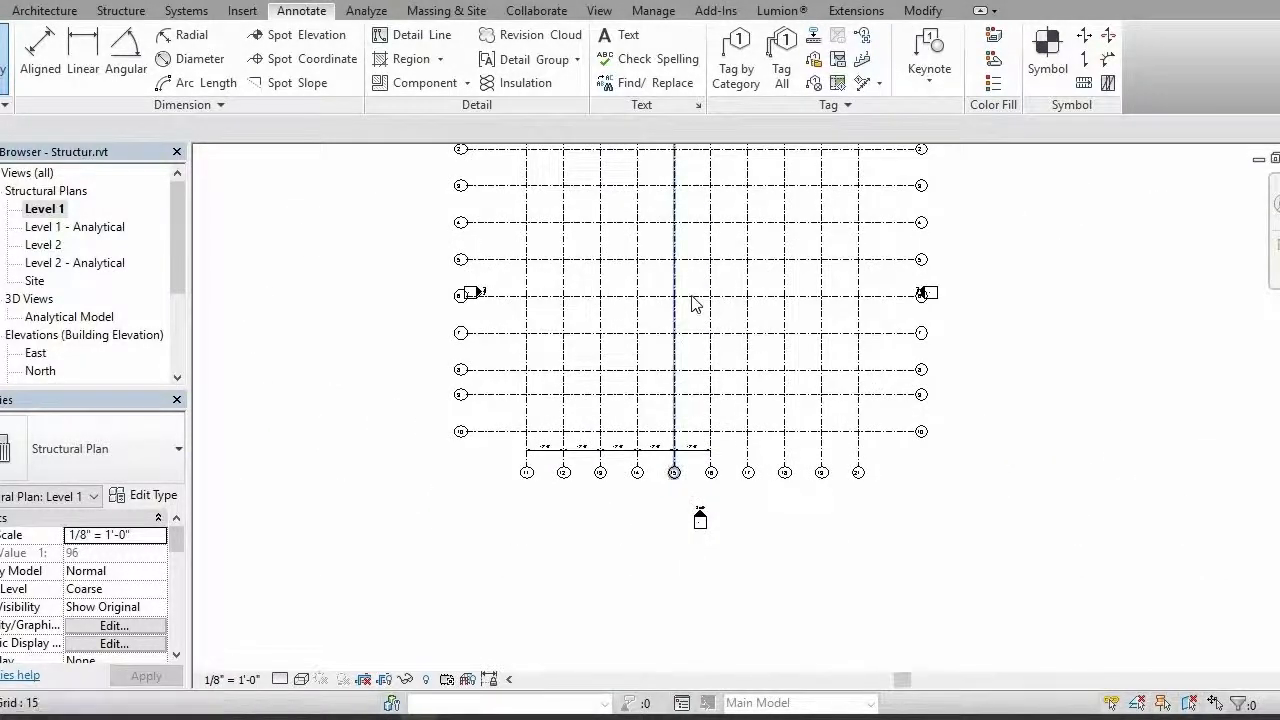
middle_drag(691, 300, 674, 391)
scroll(690, 375, down, 1)
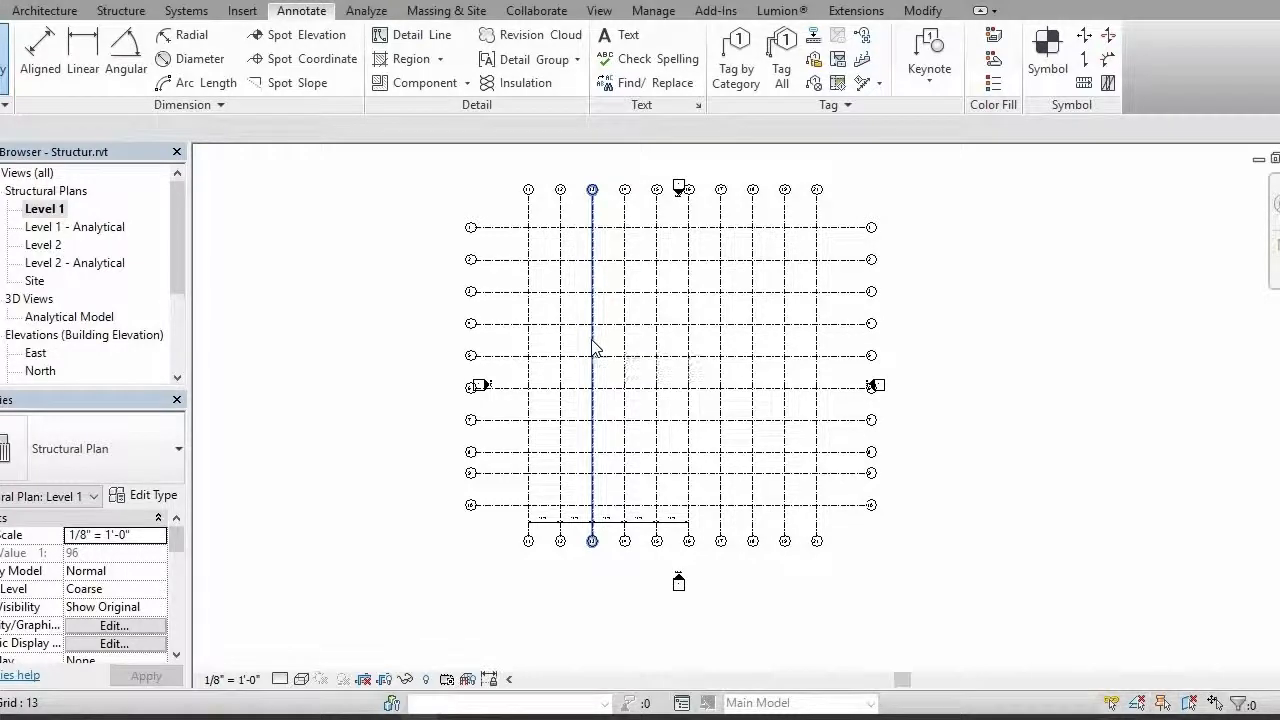
double_click(48, 246)
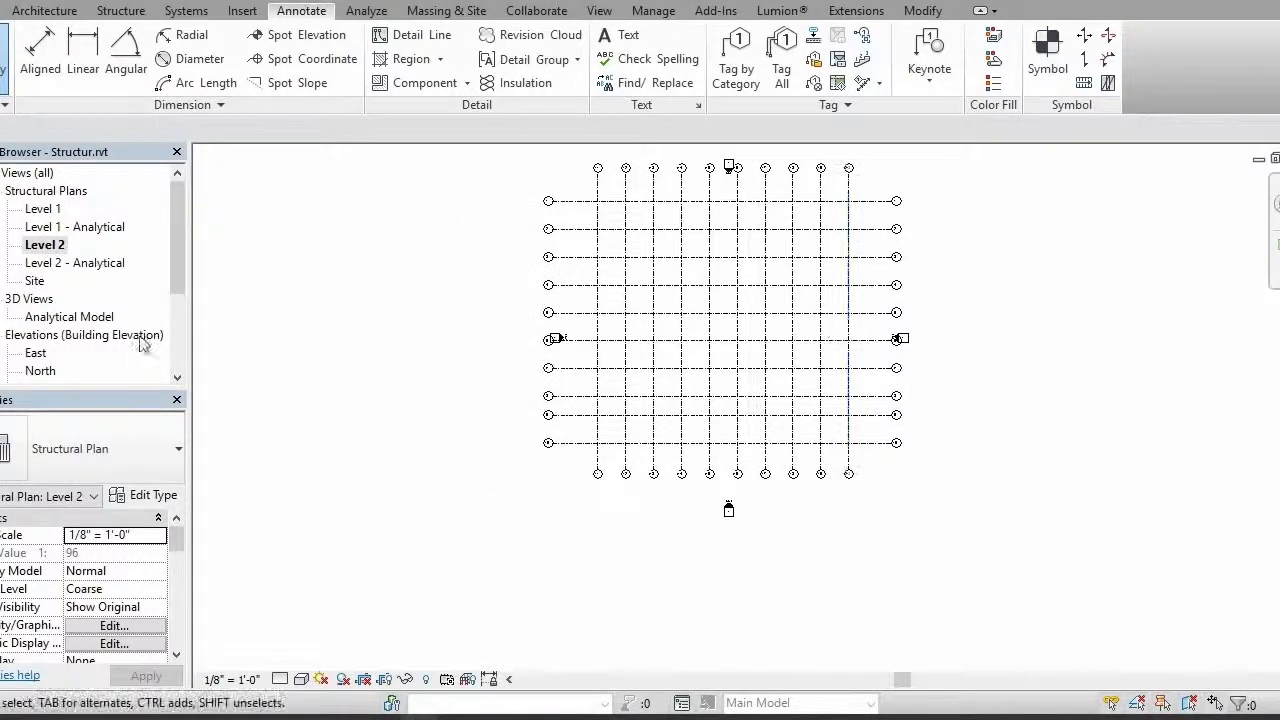
double_click(40, 284)
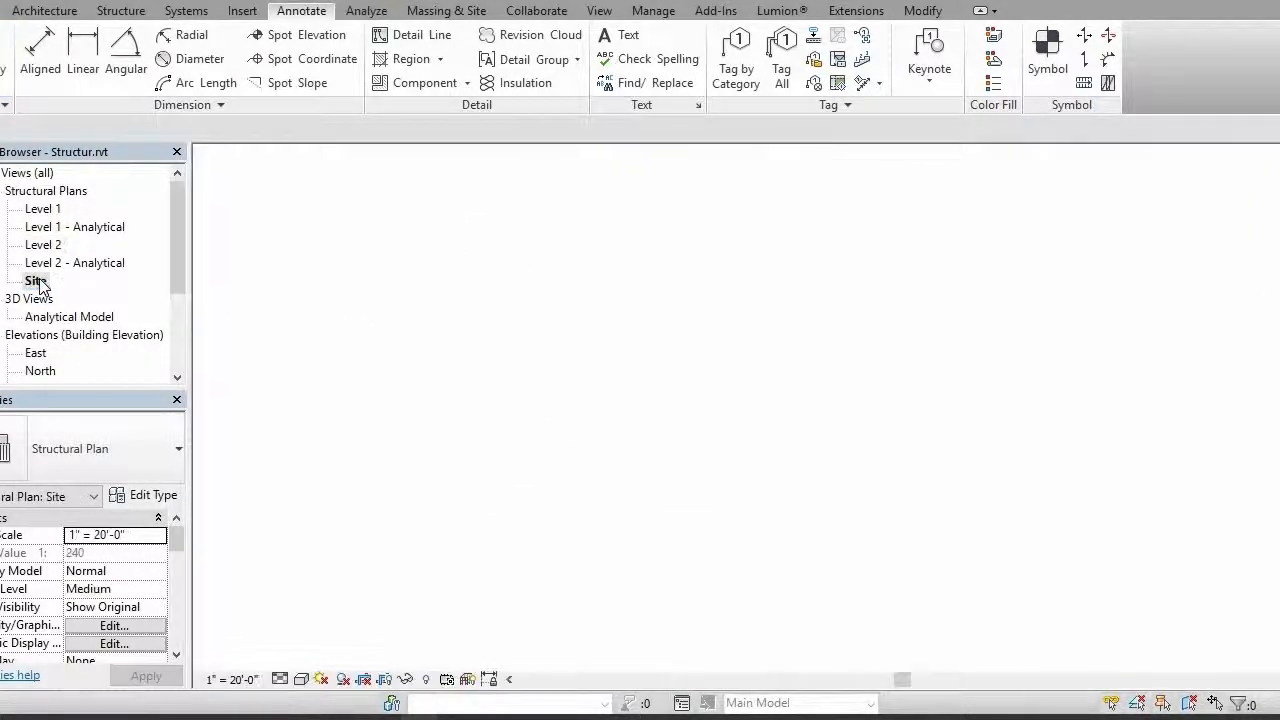
double_click(40, 209)
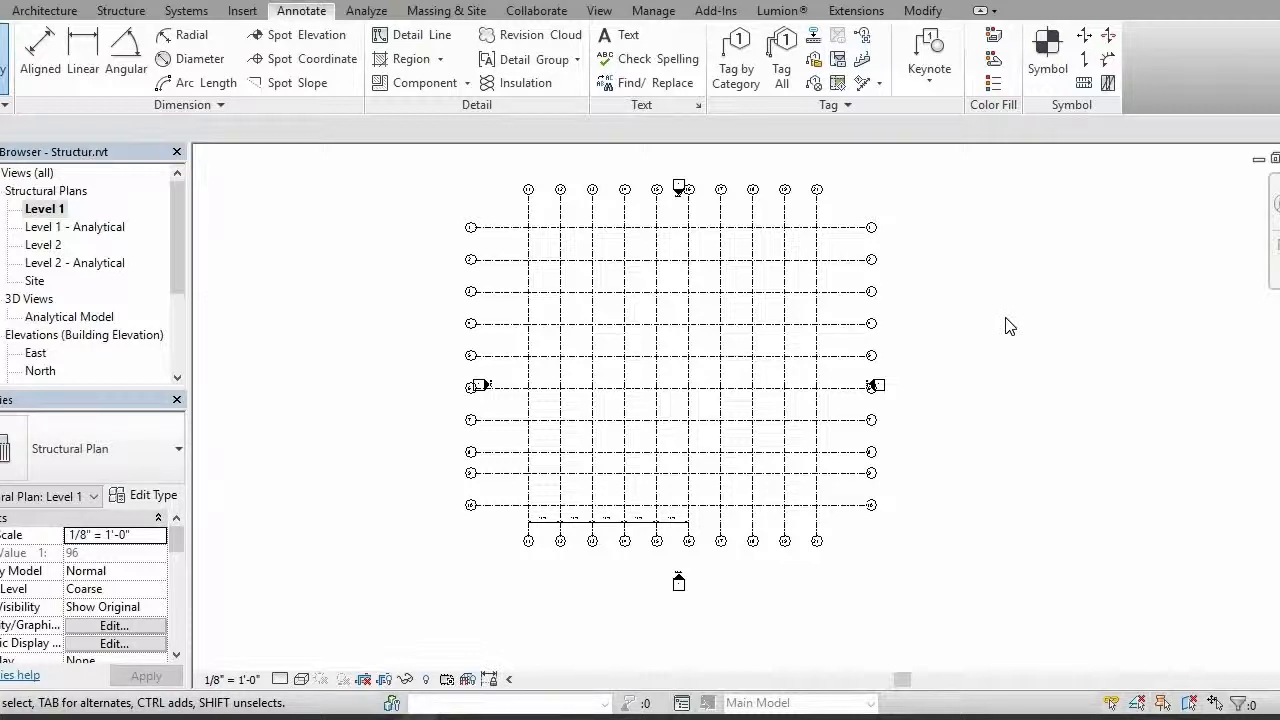
mouse_move(1008, 320)
middle_down()
mouse_move(1014, 391)
mouse_move(1016, 343)
middle_up()
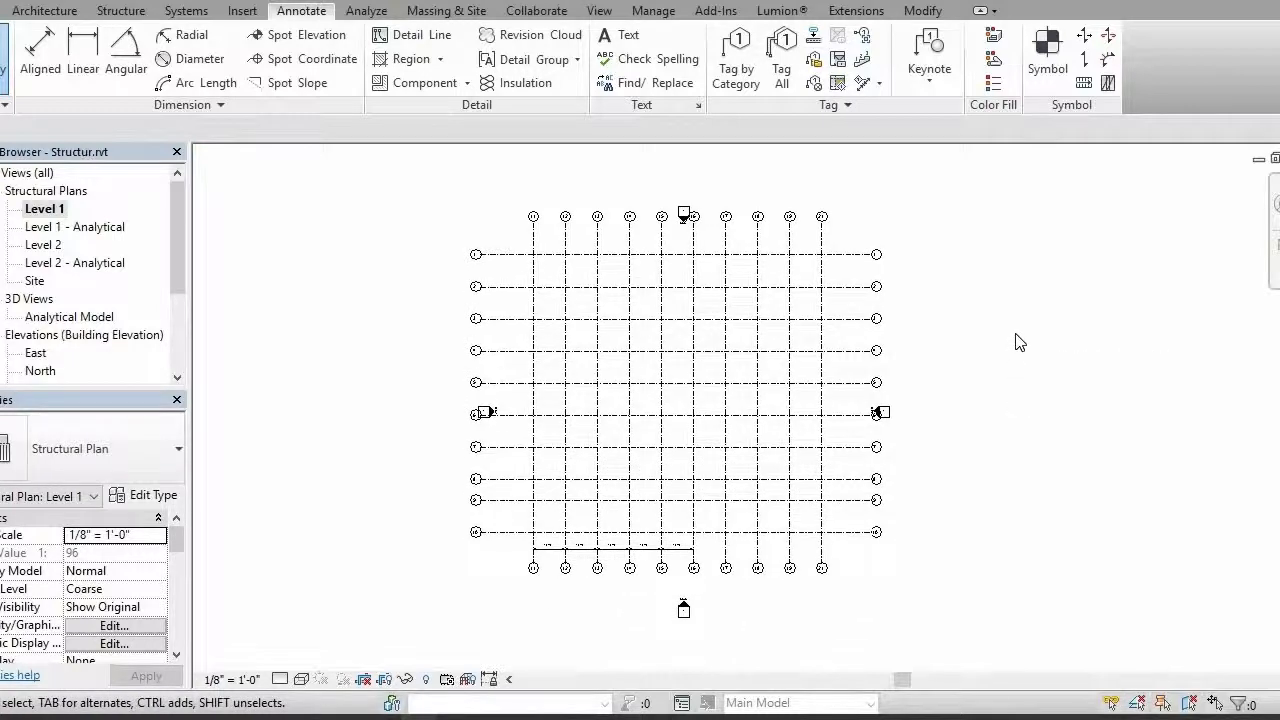